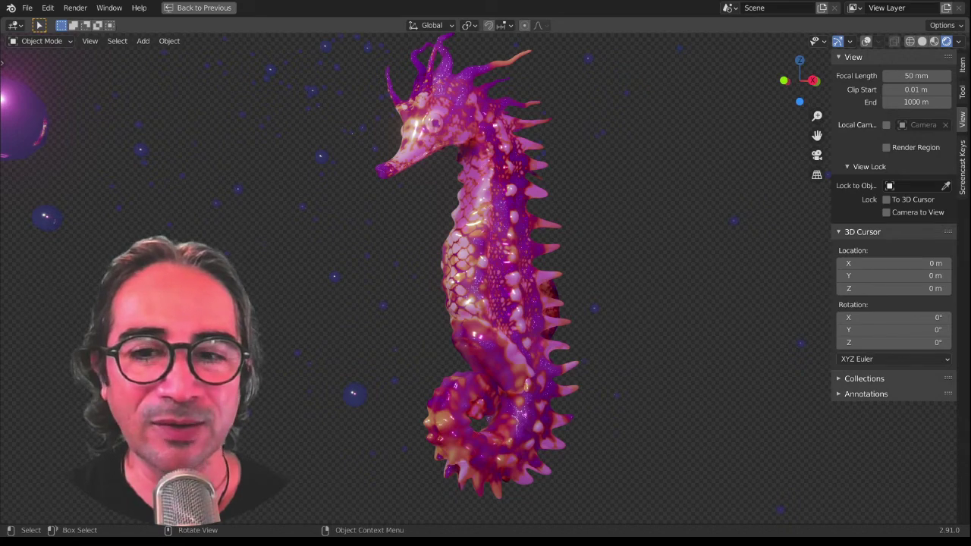
# - Compare the seahorse in Material Preview and Solid shading, and settle on Solid viewport shading
pyautogui.moveTo(427, 242)
pyautogui.mouseDown(button='middle')
pyautogui.moveTo(421, 249)
pyautogui.moveTo(478, 238)
pyautogui.moveTo(635, 245)
pyautogui.moveTo(622, 243)
pyautogui.mouseUp(button='middle')
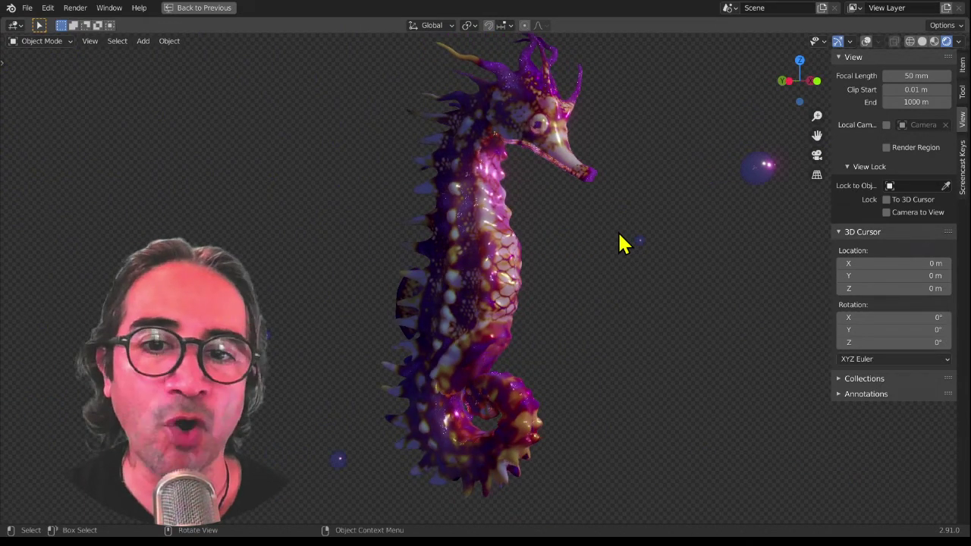
pyautogui.moveTo(381, 256)
pyautogui.mouseDown(button='middle')
pyautogui.moveTo(557, 250)
pyautogui.moveTo(492, 254)
pyautogui.moveTo(332, 234)
pyautogui.moveTo(564, 246)
pyautogui.moveTo(505, 113)
pyautogui.mouseUp(button='middle')
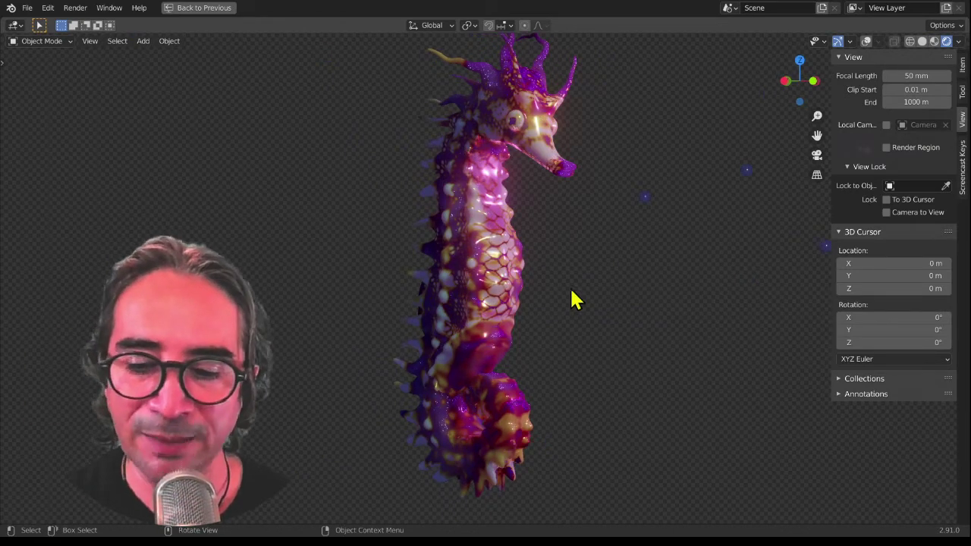
pyautogui.click(923, 41)
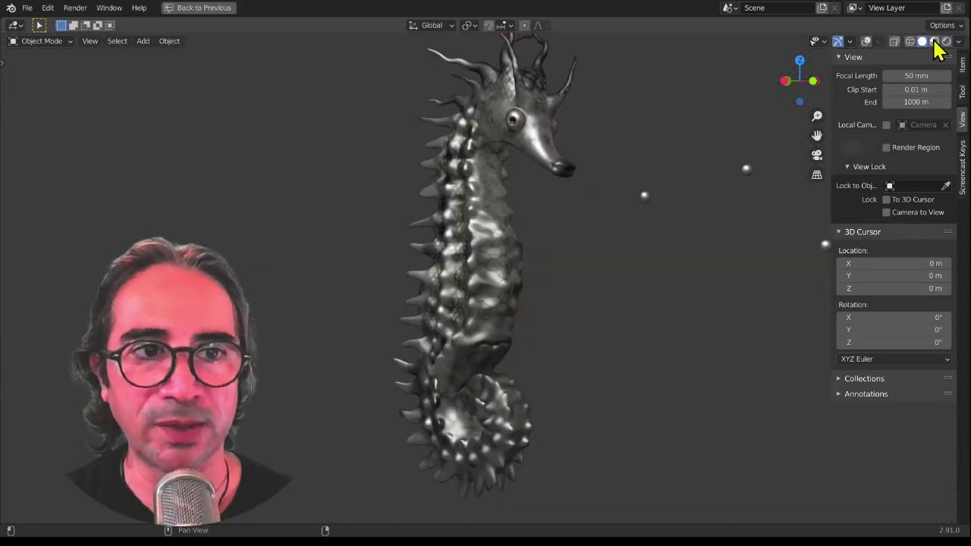
pyautogui.click(934, 41)
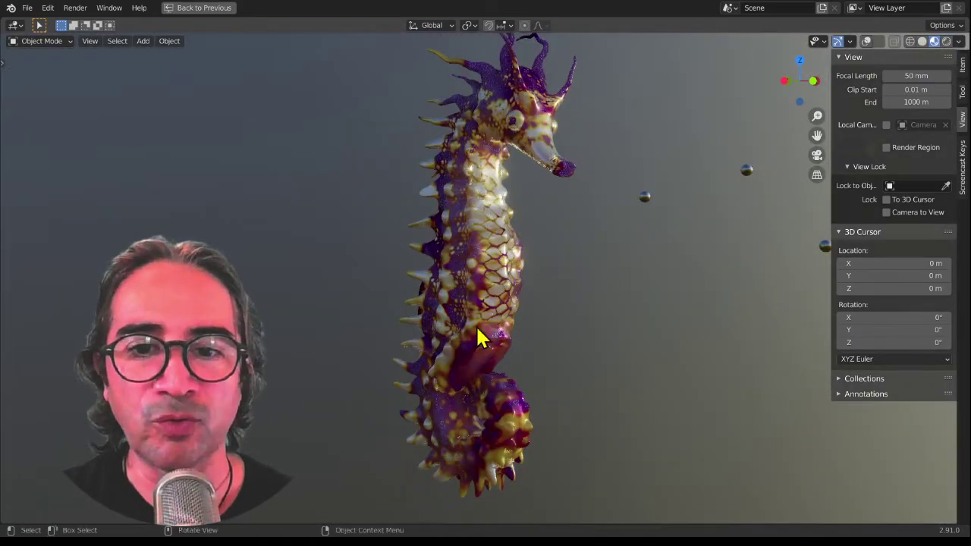
pyautogui.moveTo(477, 336)
pyautogui.mouseDown(button='middle')
pyautogui.moveTo(486, 300)
pyautogui.moveTo(494, 321)
pyautogui.mouseUp(button='middle')
pyautogui.moveTo(425, 314)
pyautogui.mouseDown(button='middle')
pyautogui.moveTo(363, 334)
pyautogui.moveTo(349, 326)
pyautogui.moveTo(507, 242)
pyautogui.mouseUp(button='middle')
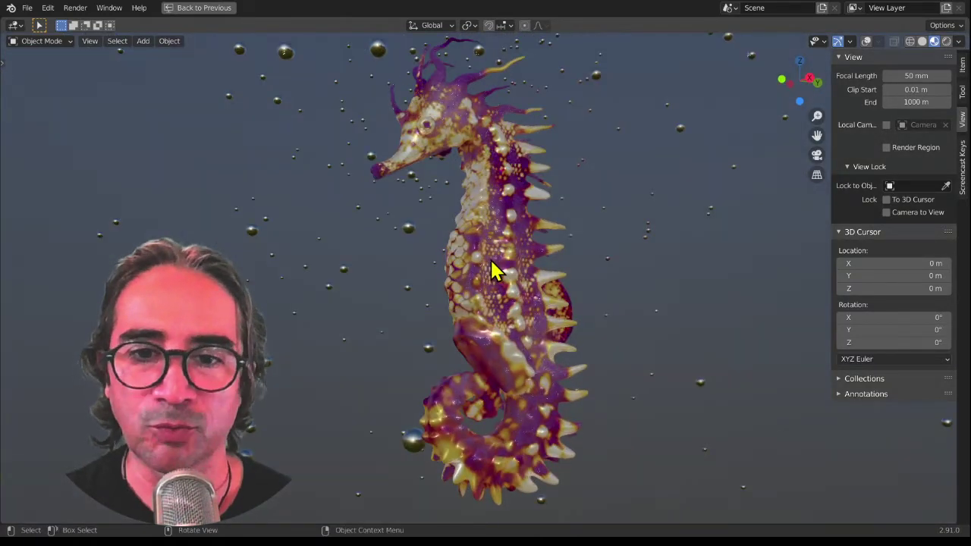
pyautogui.click(922, 42)
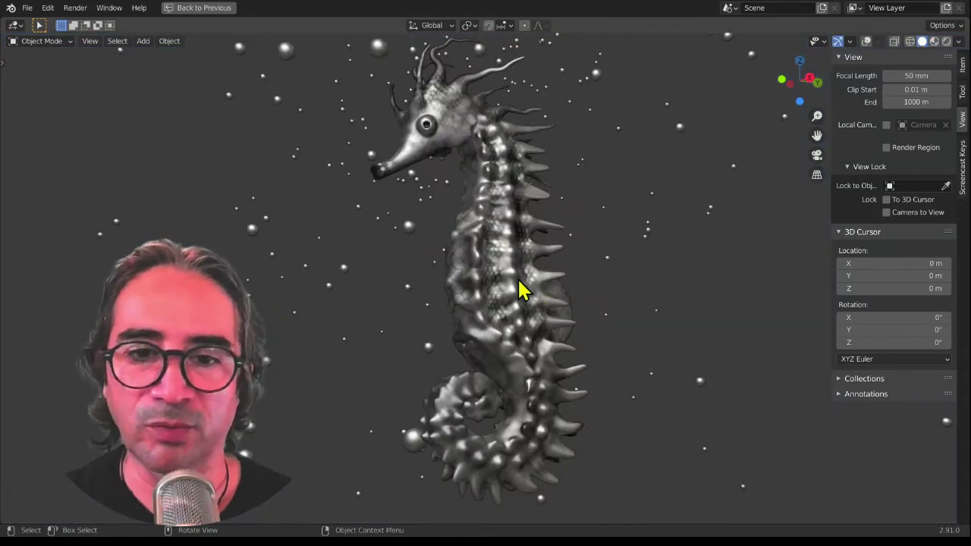
# - Enter Edit Mode on the Cube mesh and select all its geometry to inspect it
pyautogui.press('Tab')
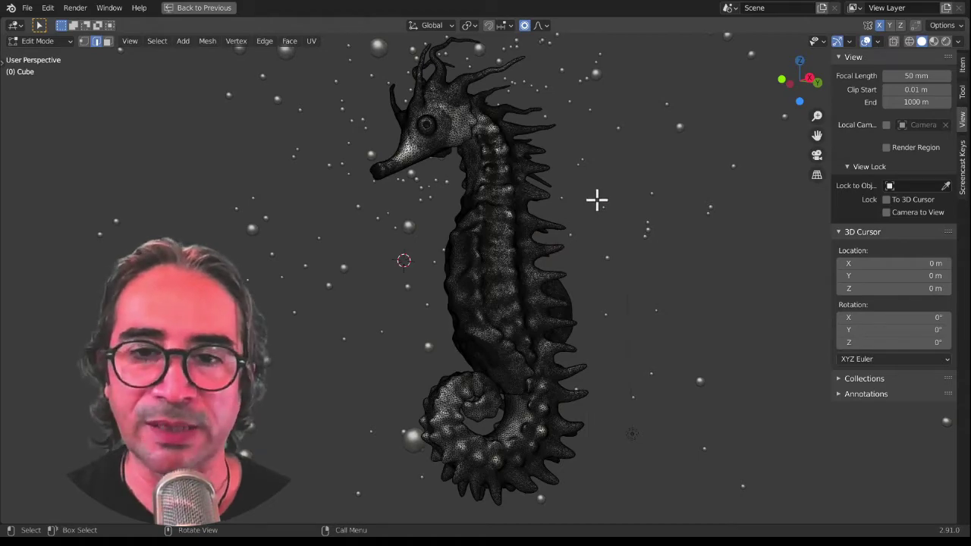
pyautogui.press('a')
pyautogui.scroll(4, 511, 221)
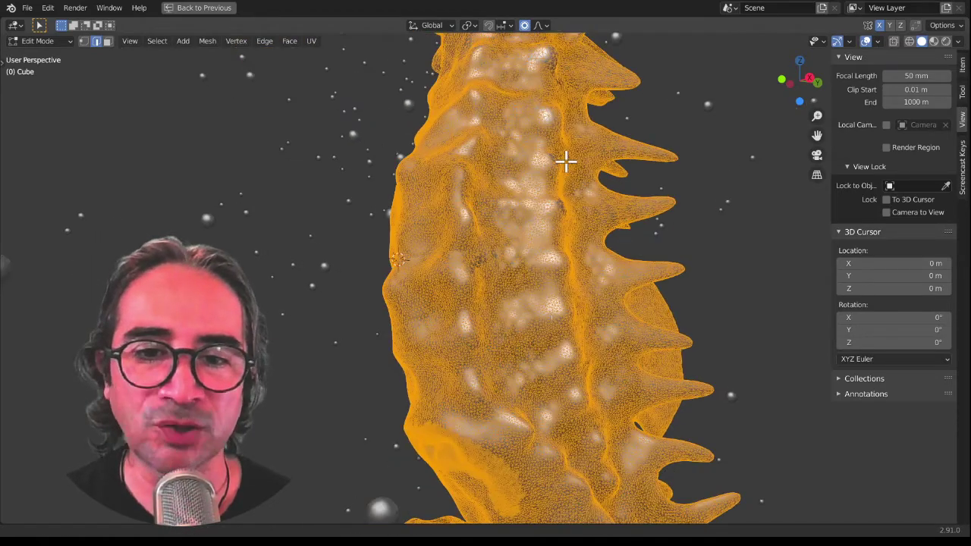
pyautogui.scroll(2, 568, 156)
pyautogui.scroll(1, 577, 152)
pyautogui.scroll(-1, 573, 159)
pyautogui.scroll(-2, 565, 171)
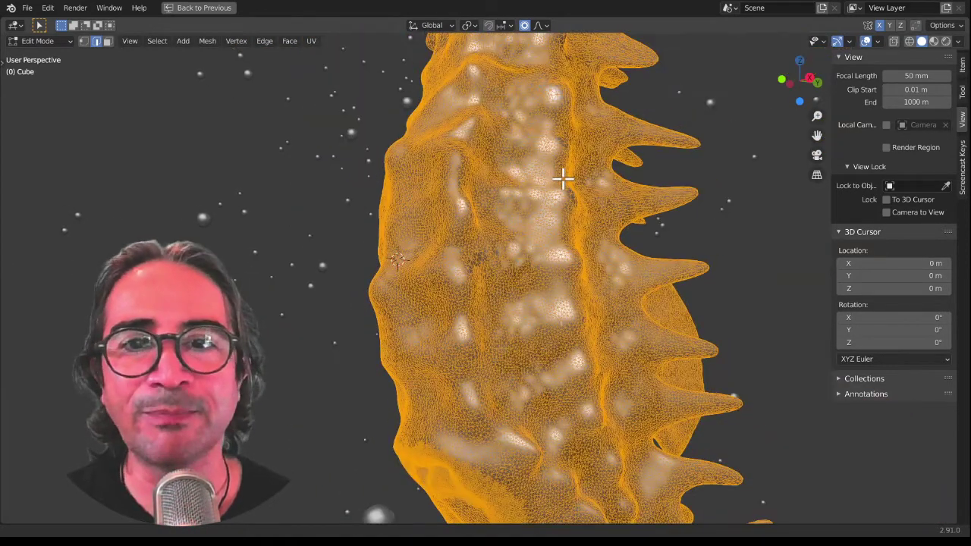
pyautogui.scroll(-1, 563, 179)
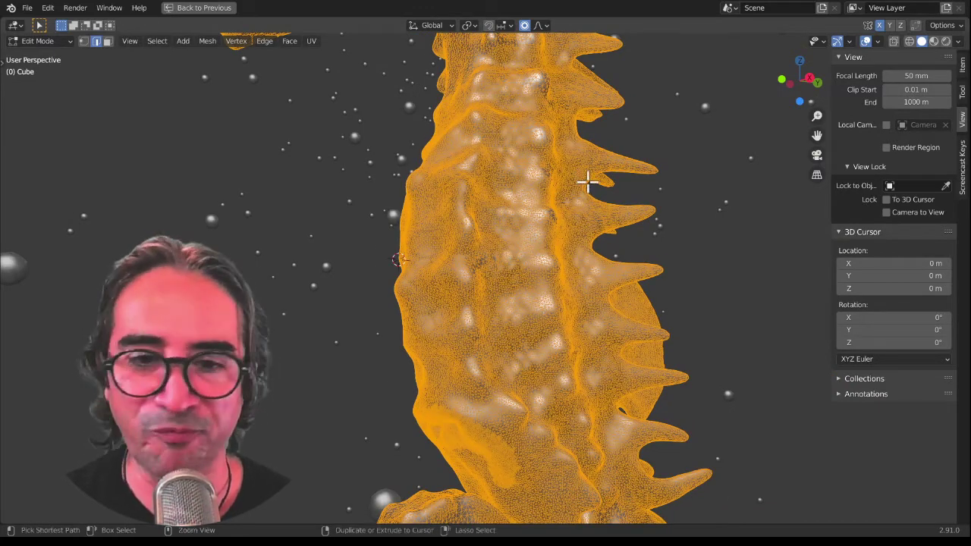
pyautogui.scroll(-4, 562, 220)
pyautogui.scroll(-1, 528, 270)
pyautogui.moveTo(513, 289); pyautogui.dragTo(481, 301, button='middle')
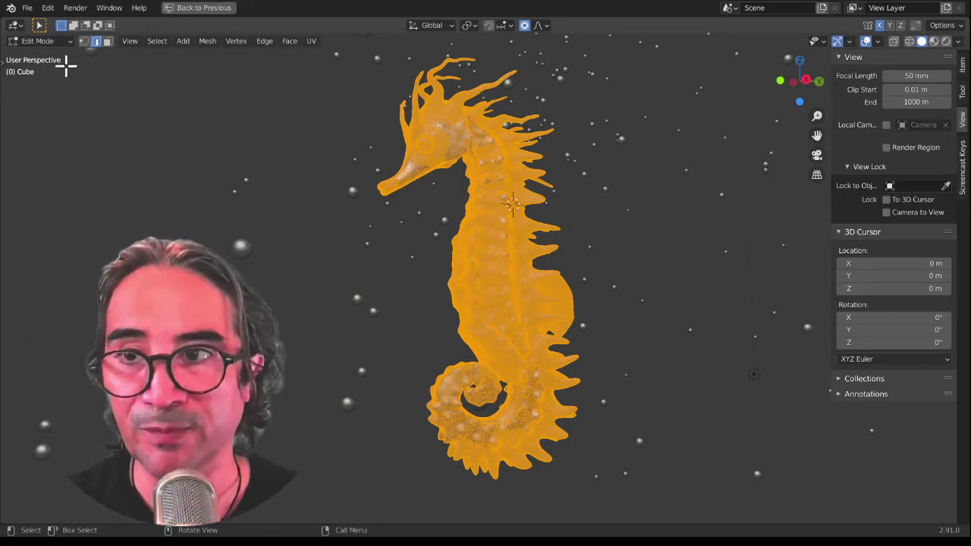
# - Switch the seahorse back to Object Mode and zoom in on its scales, then back out
pyautogui.click(55, 41)
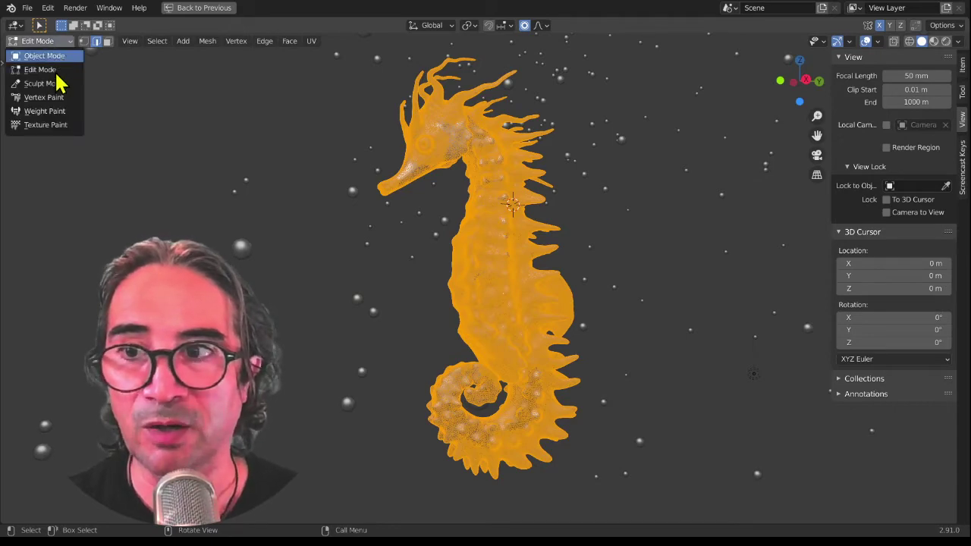
pyautogui.click(44, 56)
pyautogui.moveTo(451, 280)
pyautogui.mouseDown(button='middle')
pyautogui.moveTo(369, 293)
pyautogui.moveTo(464, 286)
pyautogui.moveTo(486, 273)
pyautogui.mouseUp(button='middle')
pyautogui.scroll(2, 487, 273)
pyautogui.scroll(2, 542, 210)
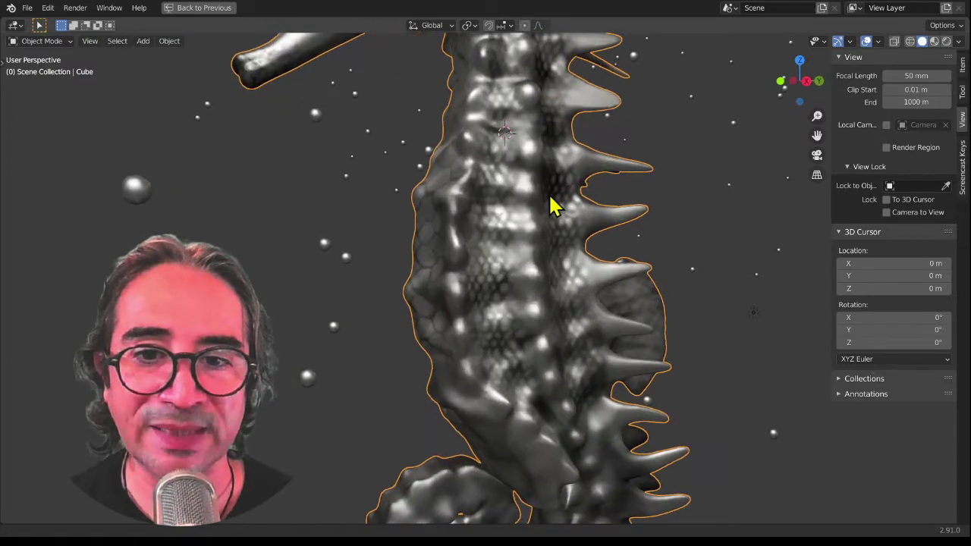
pyautogui.scroll(3, 553, 205)
pyautogui.scroll(2, 570, 184)
pyautogui.scroll(2, 569, 170)
pyautogui.scroll(1, 562, 179)
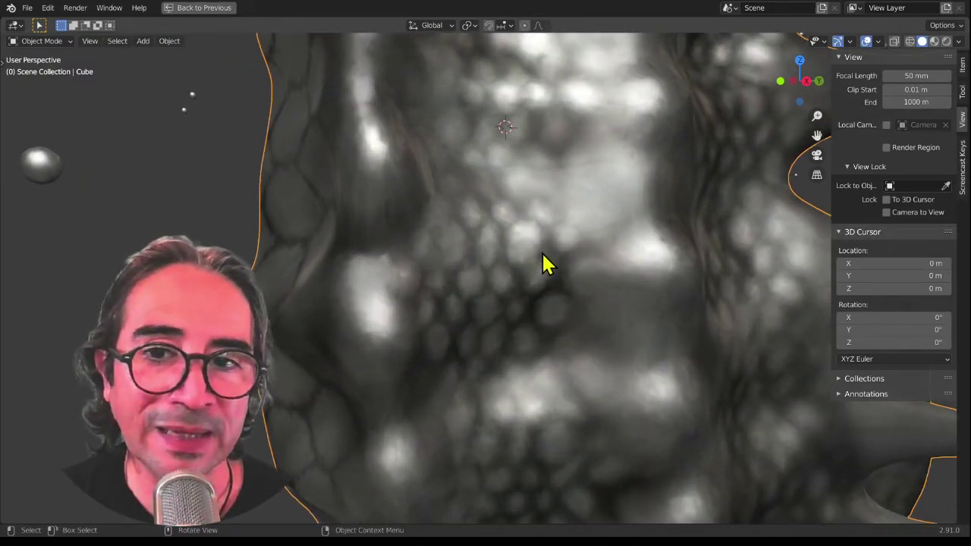
pyautogui.keyDown('ctrl'); pyautogui.moveTo(520, 179); pyautogui.dragTo(464, 277, button='middle'); pyautogui.keyUp('ctrl')
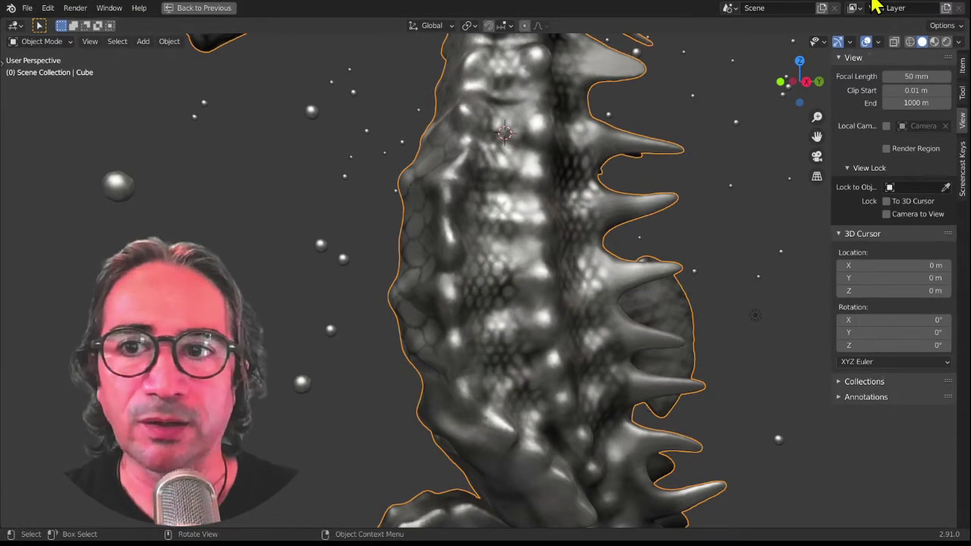
# - Switch to the Sculpting workspace with the 3D viewport maximized
pyautogui.click(203, 8)
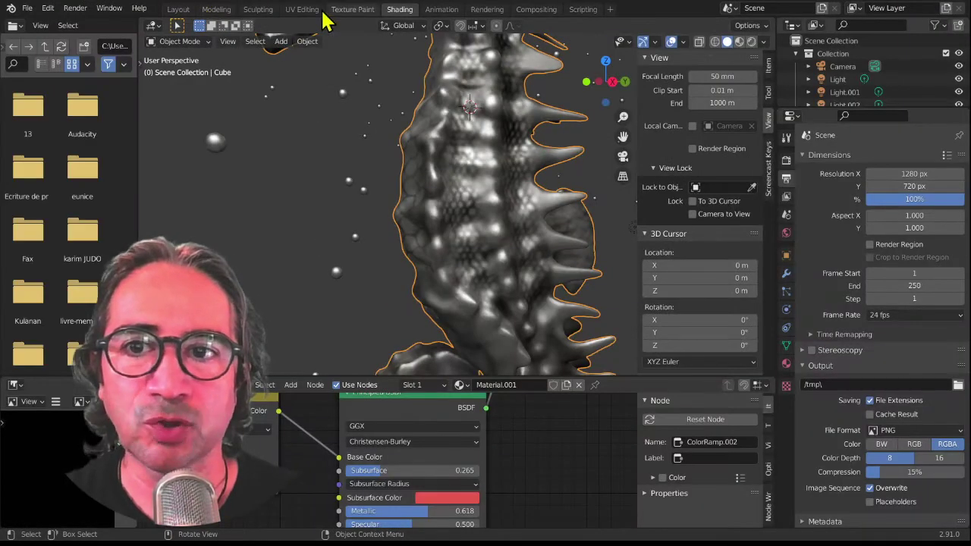
pyautogui.click(258, 9)
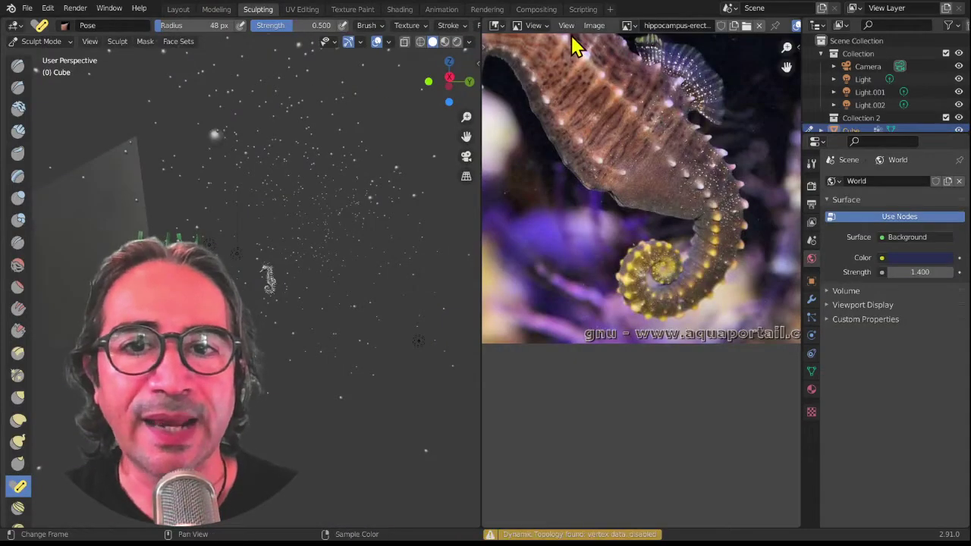
pyautogui.hotkey('ctrl', 'space')
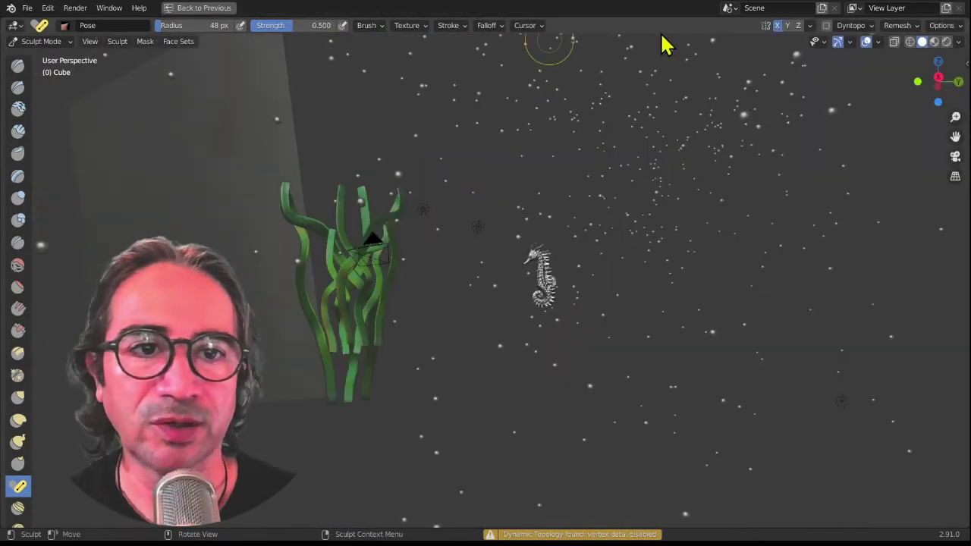
# - Enable Dyntopo, accepting the vertex data warning, toggle its smooth shading, then return to Edit Mode
pyautogui.click(826, 25)
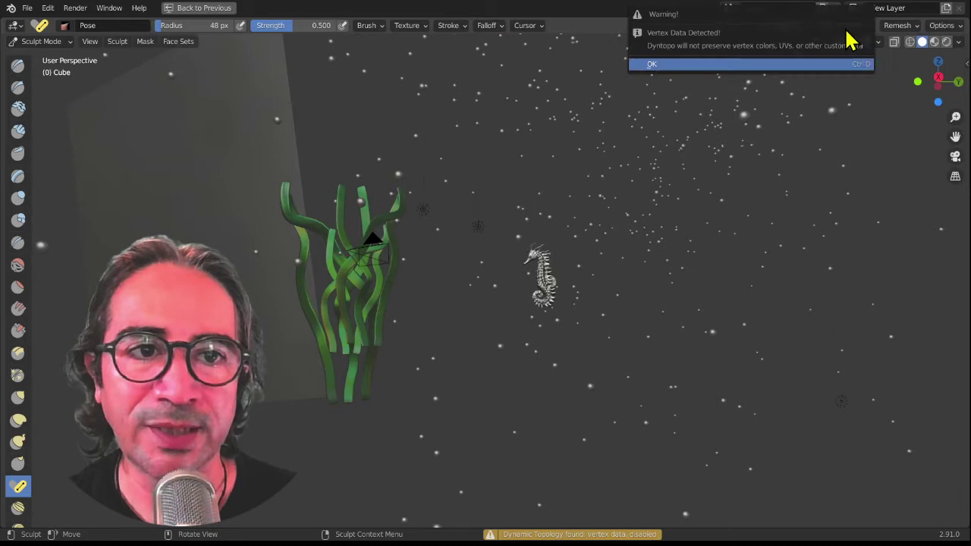
pyautogui.click(818, 63)
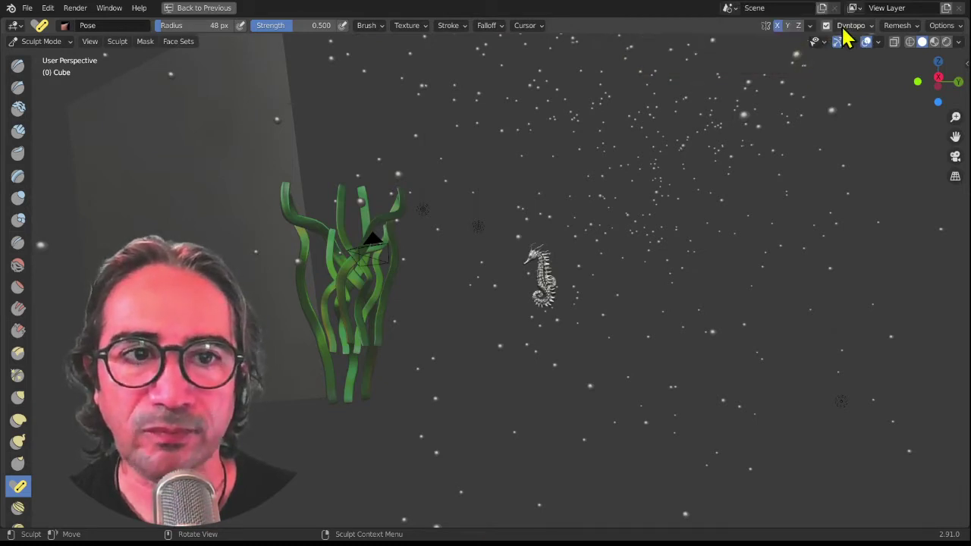
pyautogui.click(865, 26)
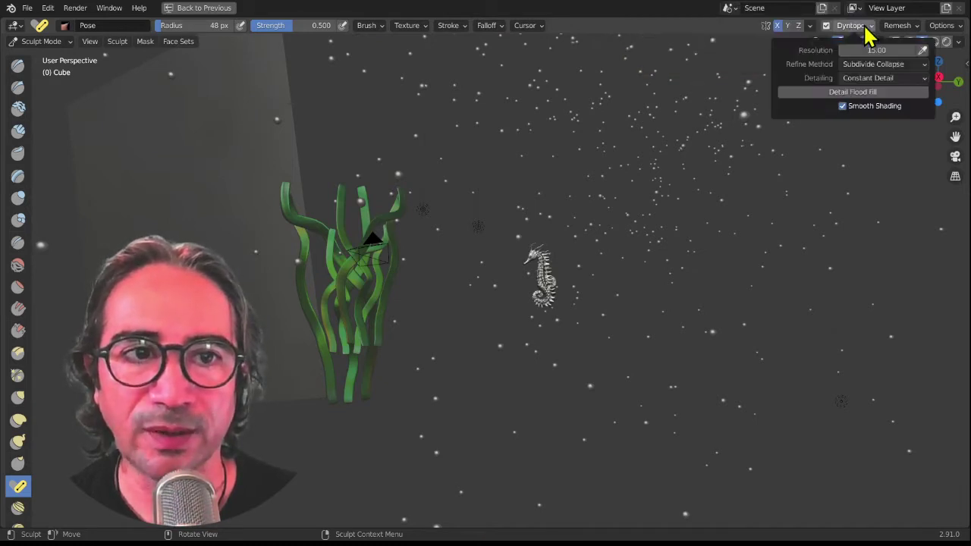
pyautogui.click(842, 107)
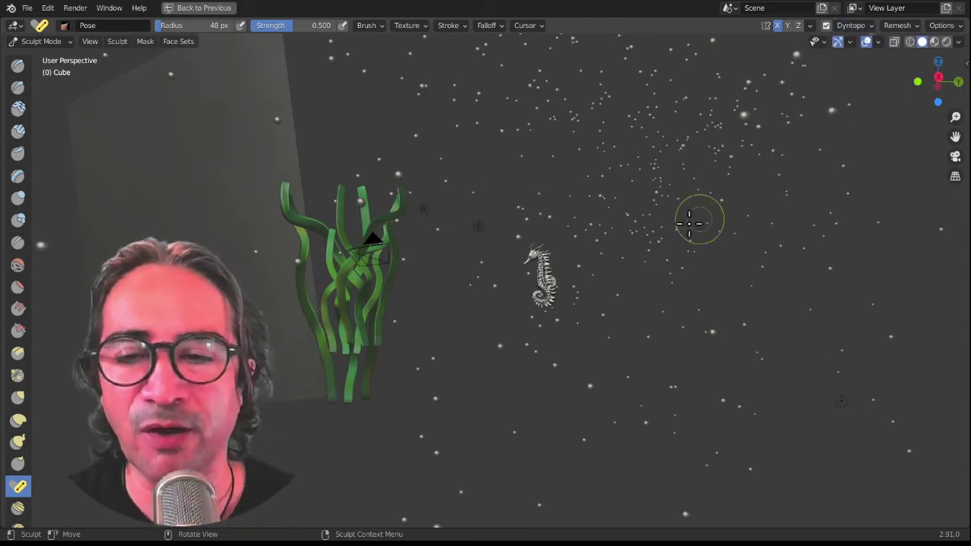
pyautogui.scroll(5, 562, 315)
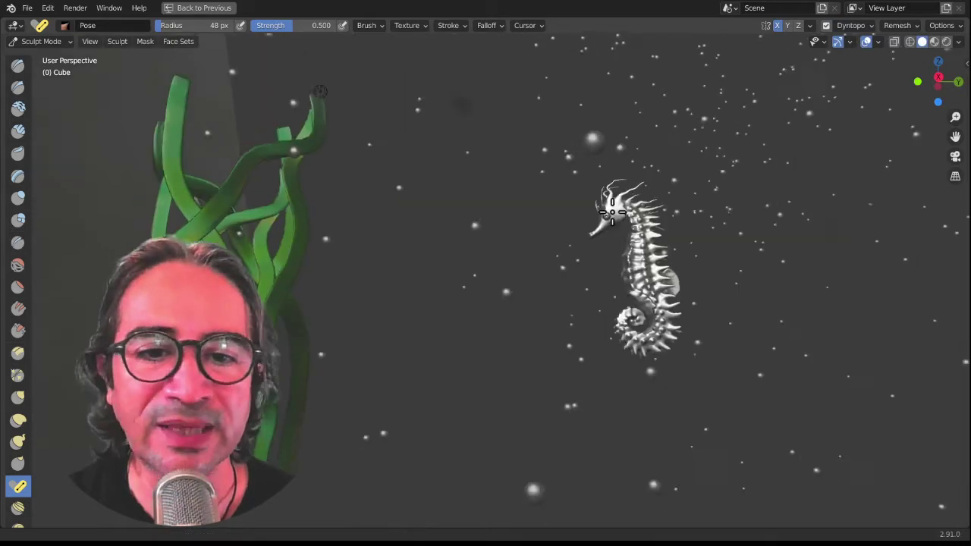
pyautogui.scroll(2, 625, 199)
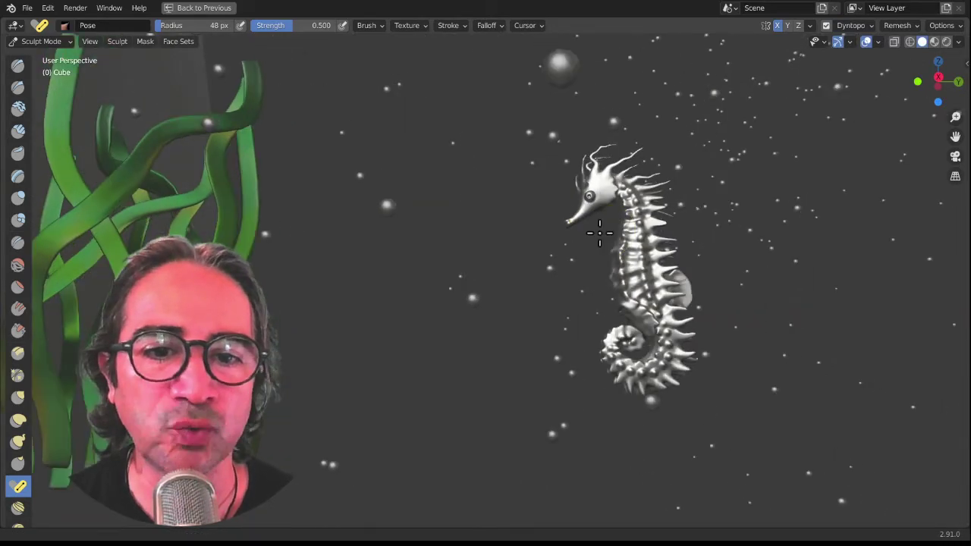
pyautogui.scroll(6, 600, 233)
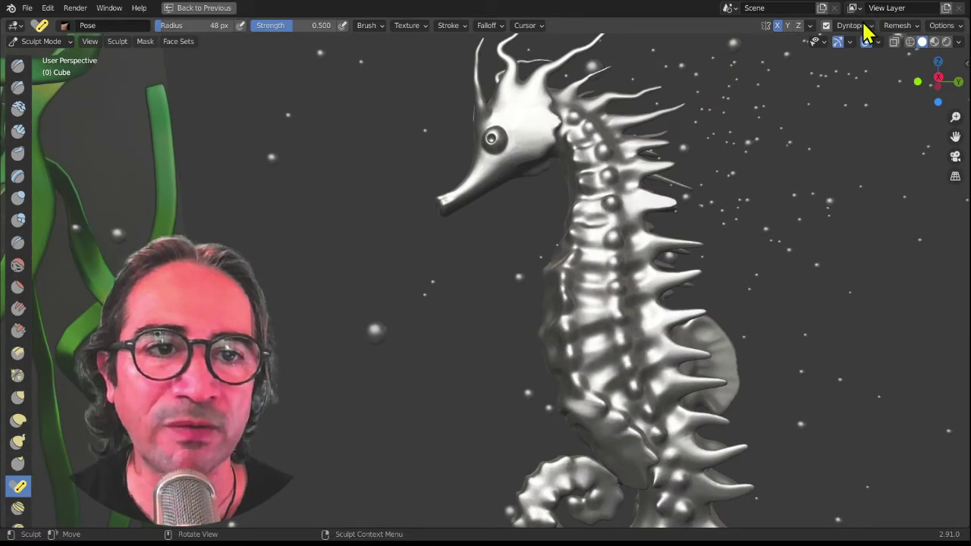
pyautogui.click(865, 29)
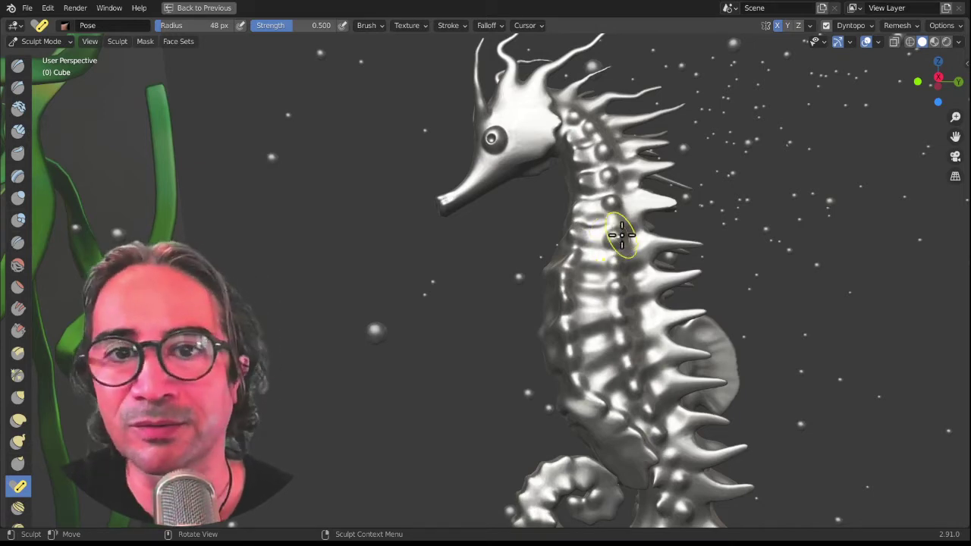
pyautogui.moveTo(616, 246)
pyautogui.mouseDown(button='middle')
pyautogui.moveTo(612, 260)
pyautogui.moveTo(633, 243)
pyautogui.mouseUp(button='middle')
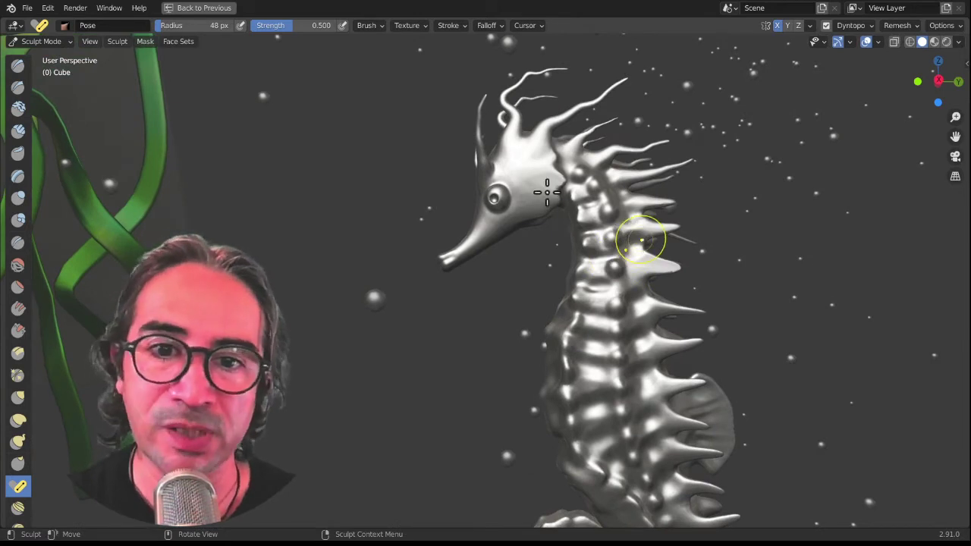
pyautogui.press('Tab')
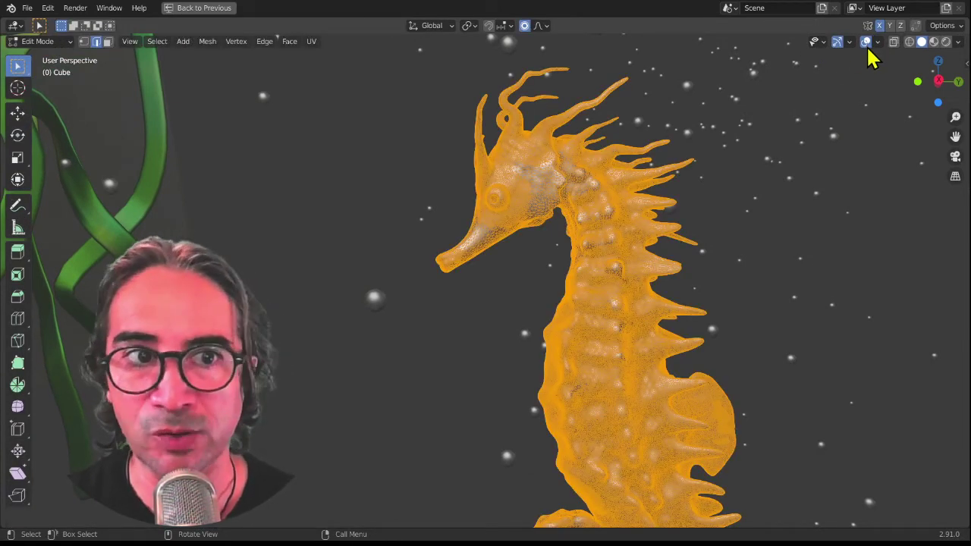
# - Turn off Proportional Editing and hide the viewport overlays to reveal the head's surface
pyautogui.click(866, 43)
pyautogui.click(866, 42)
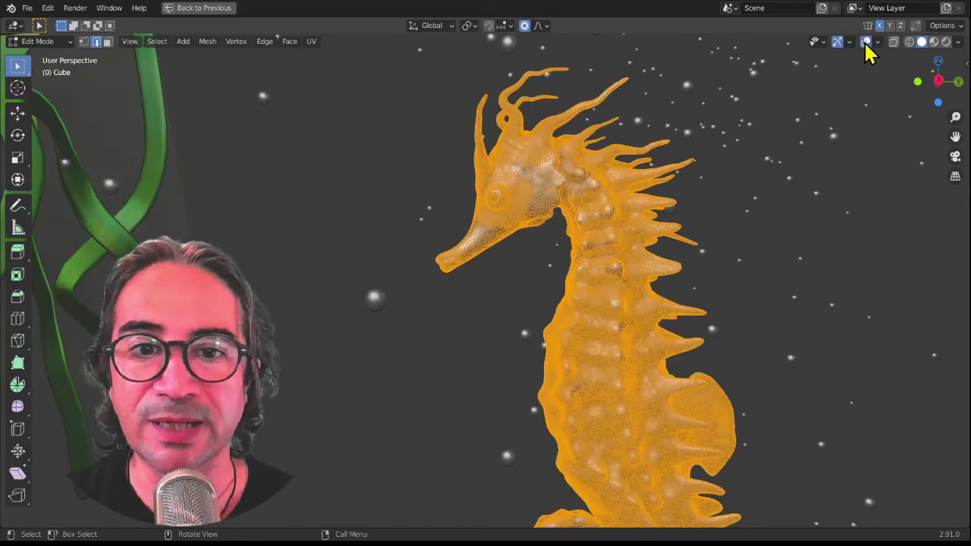
pyautogui.keyDown('ctrl'); pyautogui.moveTo(620, 156); pyautogui.dragTo(601, 150, button='middle'); pyautogui.keyUp('ctrl')
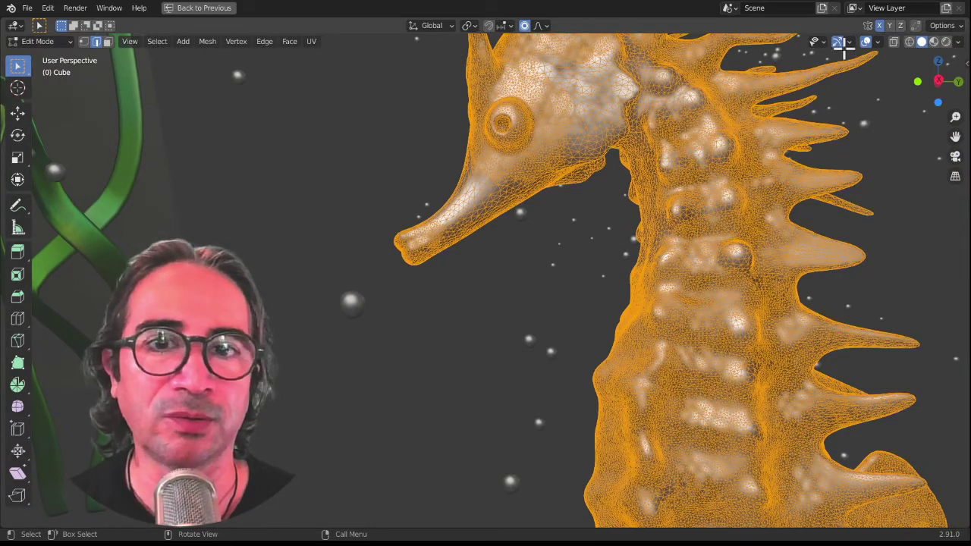
pyautogui.click(525, 26)
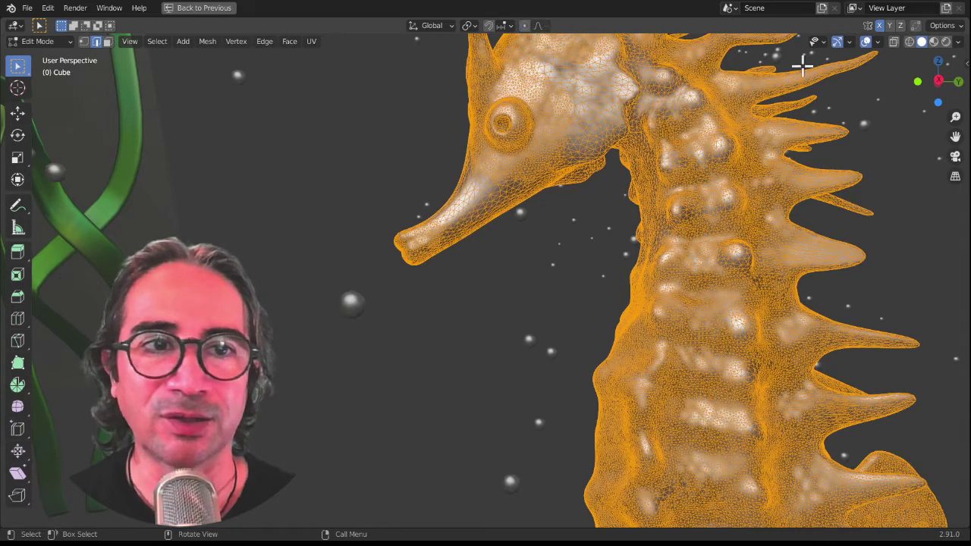
pyautogui.click(866, 41)
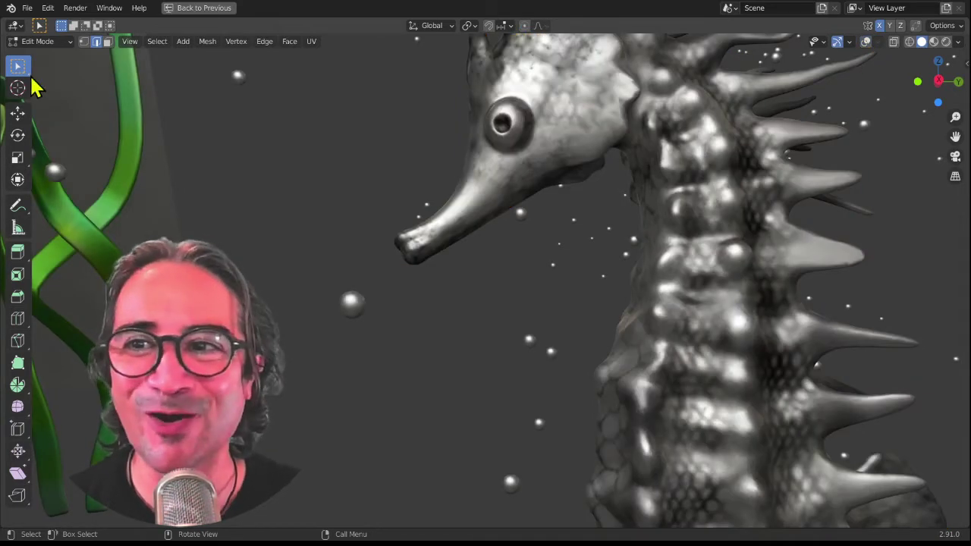
pyautogui.click(10, 7)
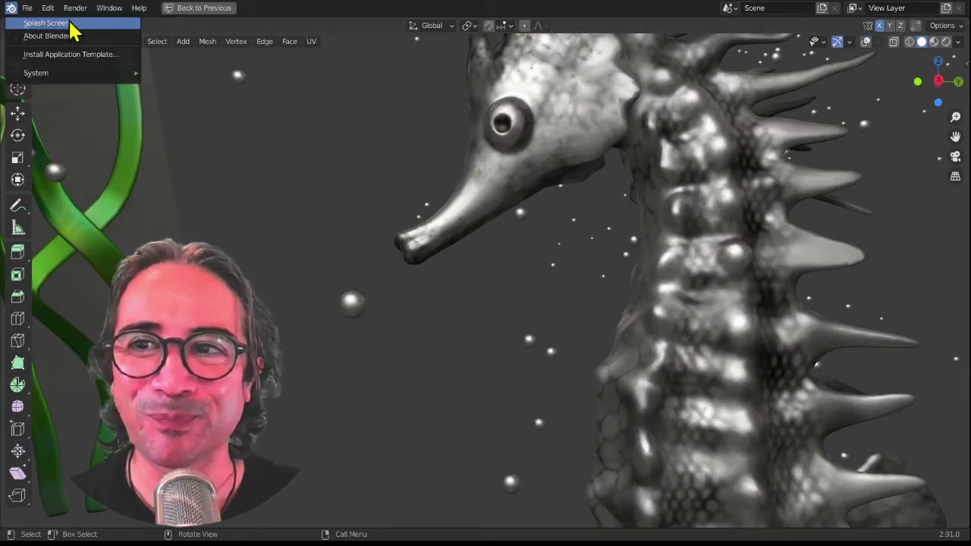
# - Reopen hippocampe.blend from the recent files, choosing Don't Save for the current changes
pyautogui.click(27, 7)
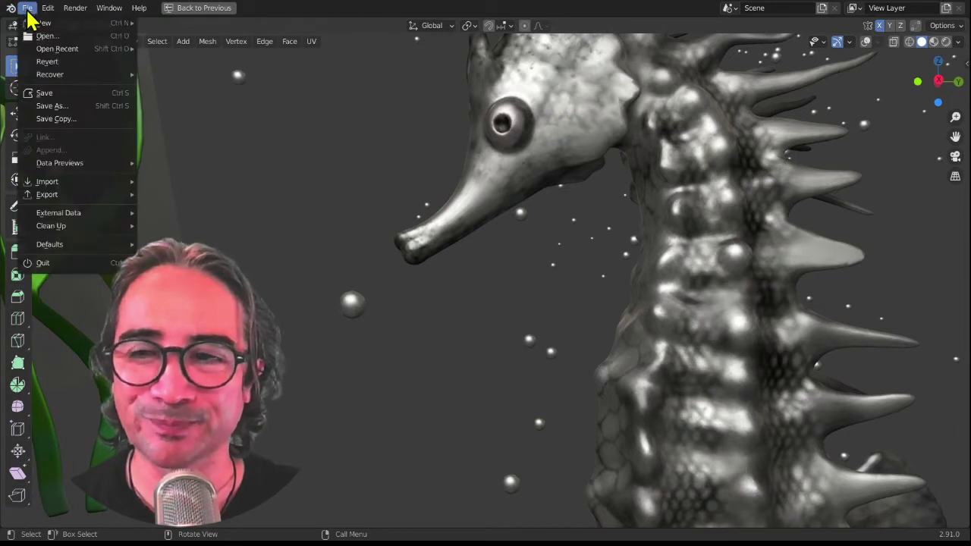
pyautogui.click(72, 52)
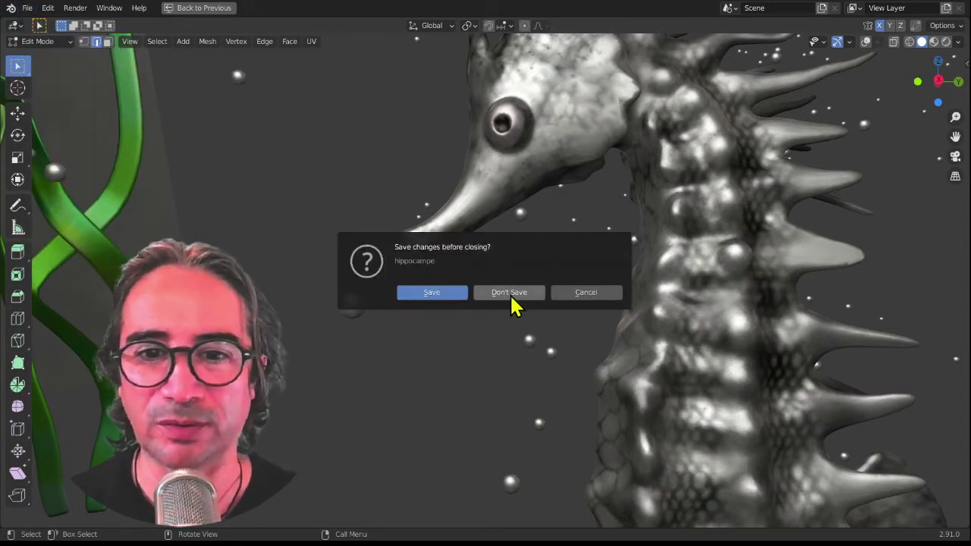
pyautogui.click(603, 294)
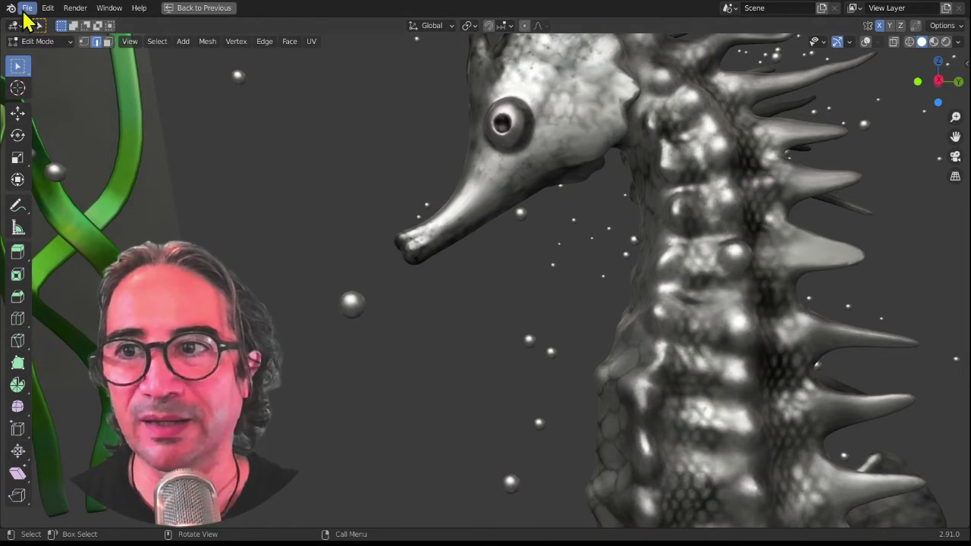
pyautogui.click(26, 9)
pyautogui.moveTo(57, 49)
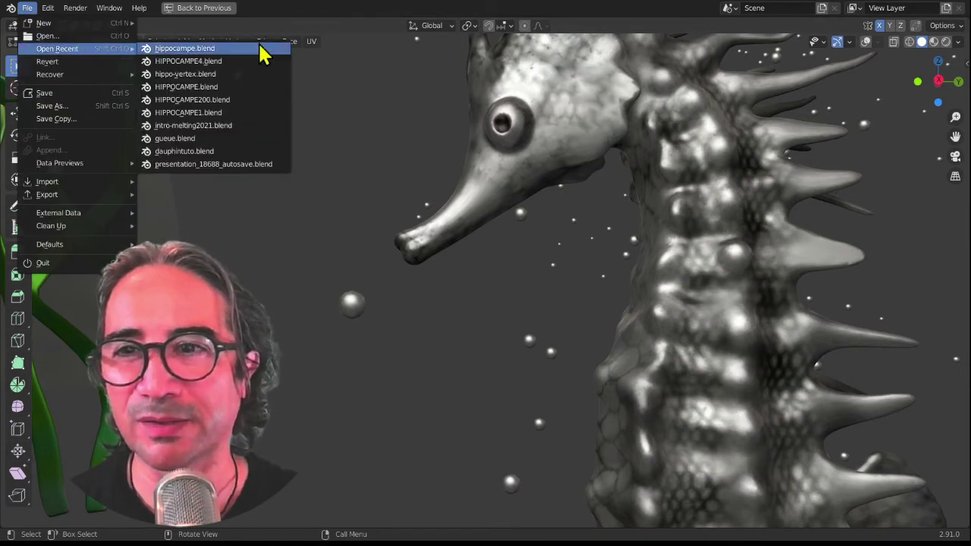
pyautogui.click(207, 87)
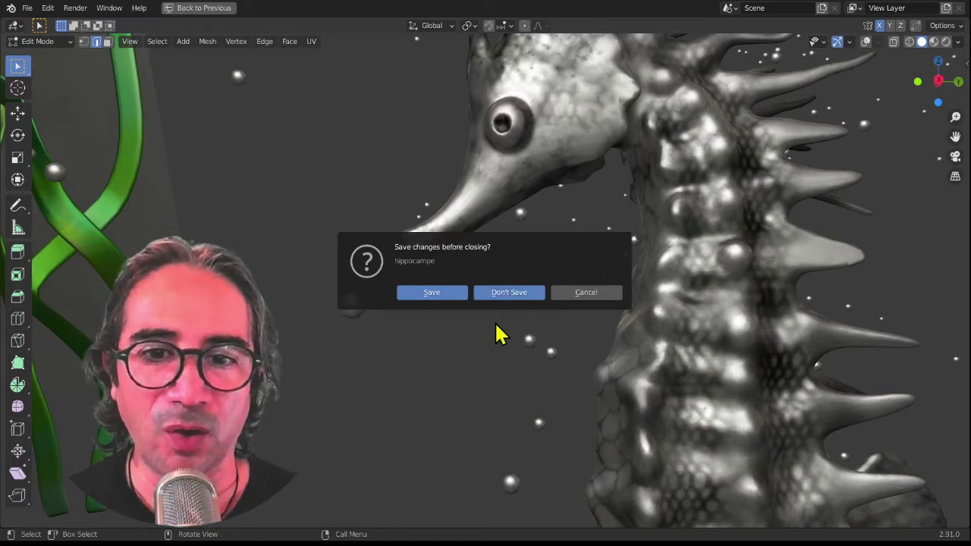
pyautogui.click(508, 292)
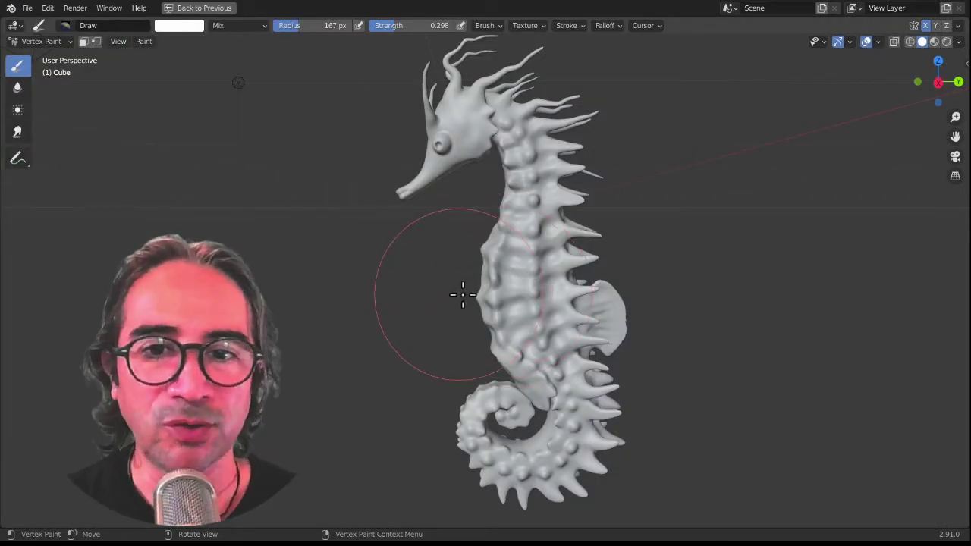
# - Select the whole mesh, recalculate its normals outward, and return to Vertex Paint mode
pyautogui.moveTo(462, 294); pyautogui.dragTo(547, 210, button='middle')
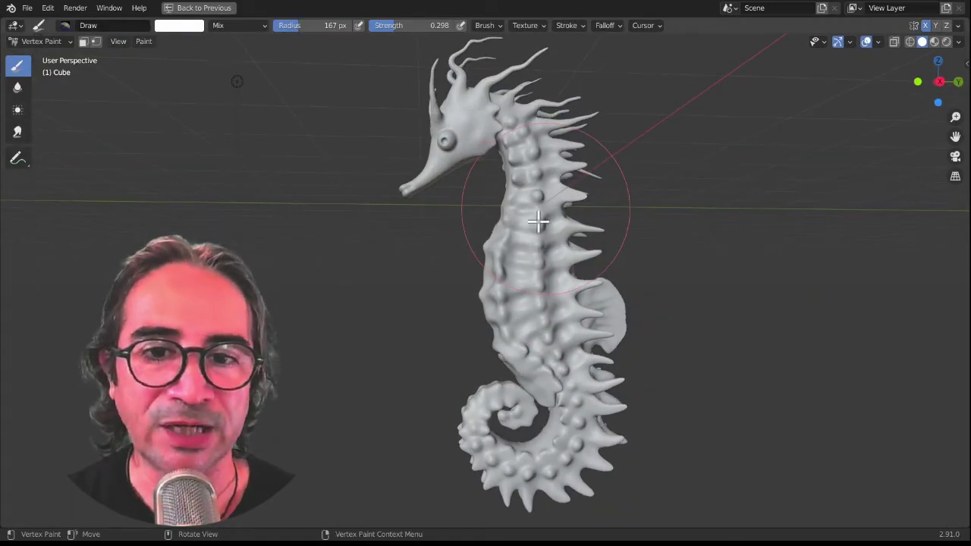
pyautogui.press('Tab')
pyautogui.moveTo(499, 198)
pyautogui.mouseDown(button='middle')
pyautogui.moveTo(567, 193)
pyautogui.moveTo(506, 192)
pyautogui.moveTo(555, 177)
pyautogui.moveTo(642, 187)
pyautogui.moveTo(549, 193)
pyautogui.moveTo(575, 195)
pyautogui.mouseUp(button='middle')
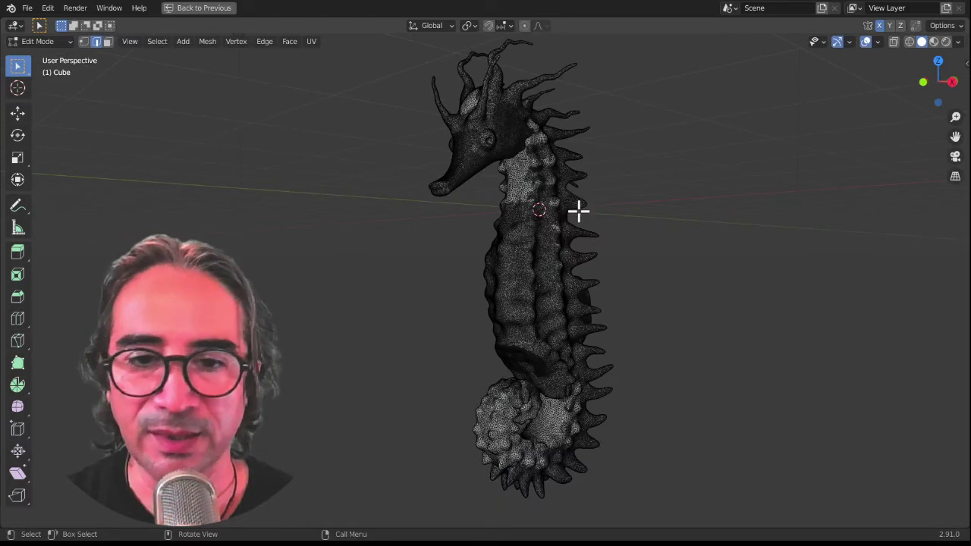
pyautogui.press('a')
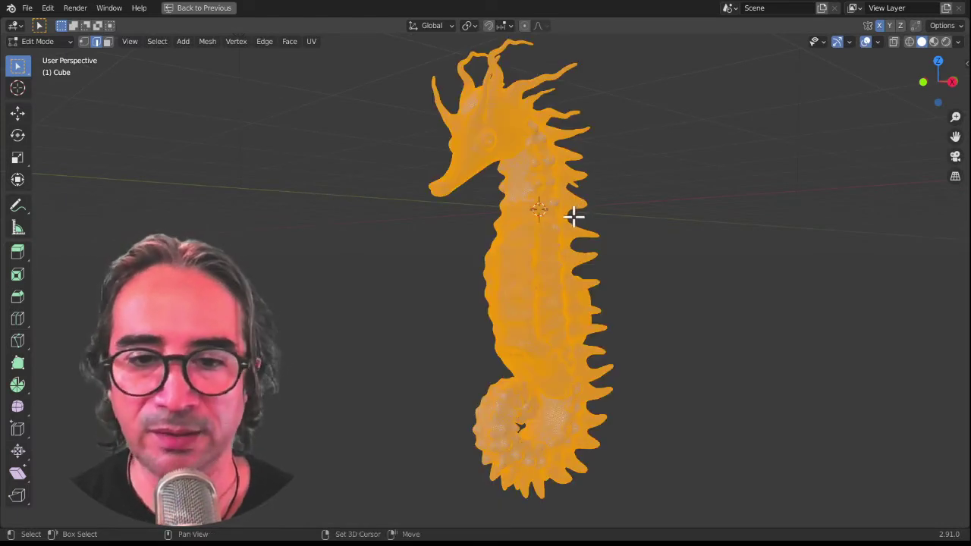
pyautogui.hotkey('shift', 'n')
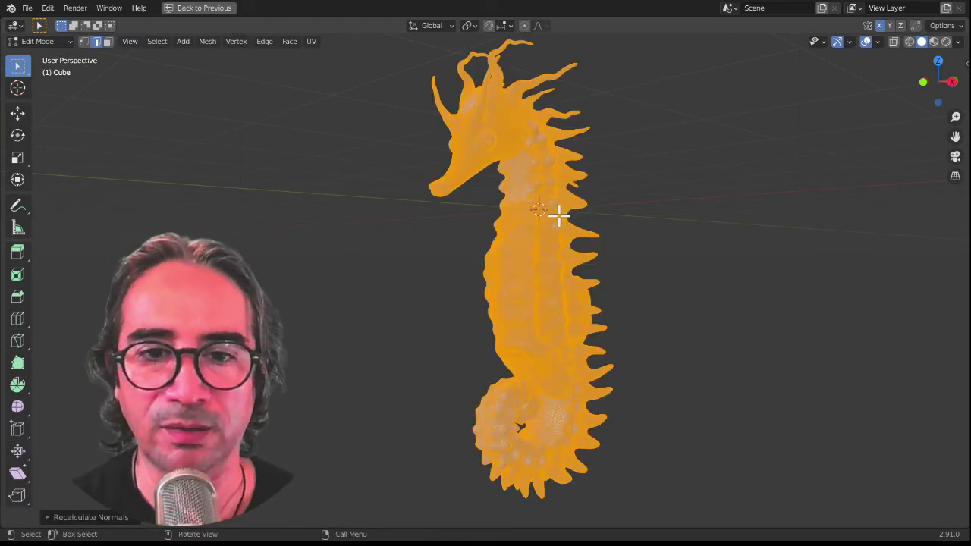
pyautogui.hotkey('ctrl', 'Tab')
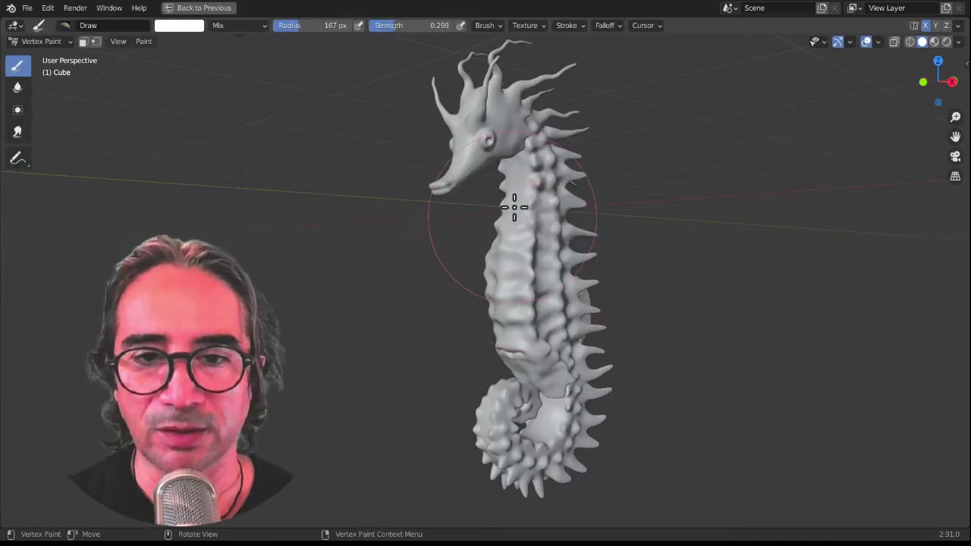
pyautogui.moveTo(530, 303)
pyautogui.mouseDown(button='middle')
pyautogui.moveTo(506, 296)
pyautogui.moveTo(605, 180)
pyautogui.moveTo(536, 282)
pyautogui.moveTo(461, 286)
pyautogui.moveTo(553, 265)
pyautogui.mouseUp(button='middle')
pyautogui.scroll(-5, 593, 190)
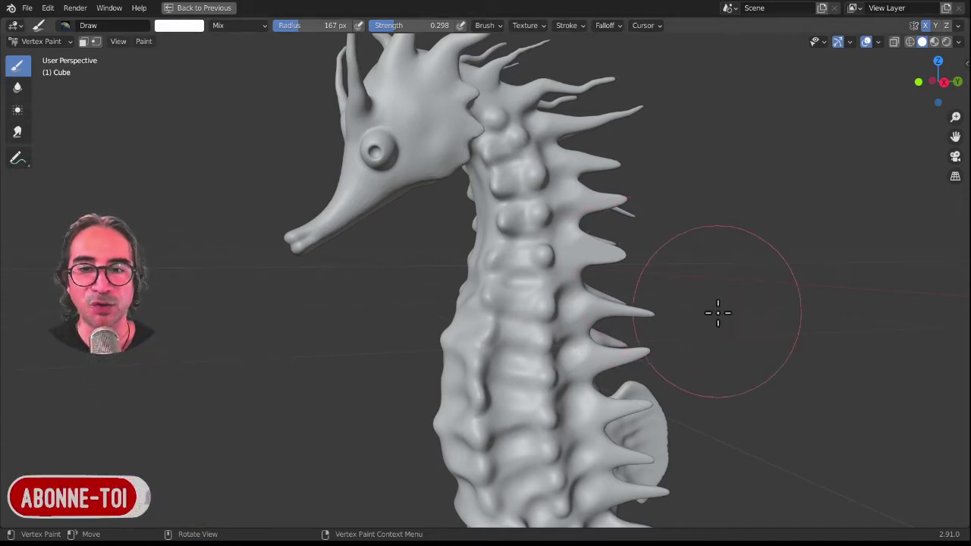
pyautogui.moveTo(718, 314); pyautogui.dragTo(663, 290, button='middle')
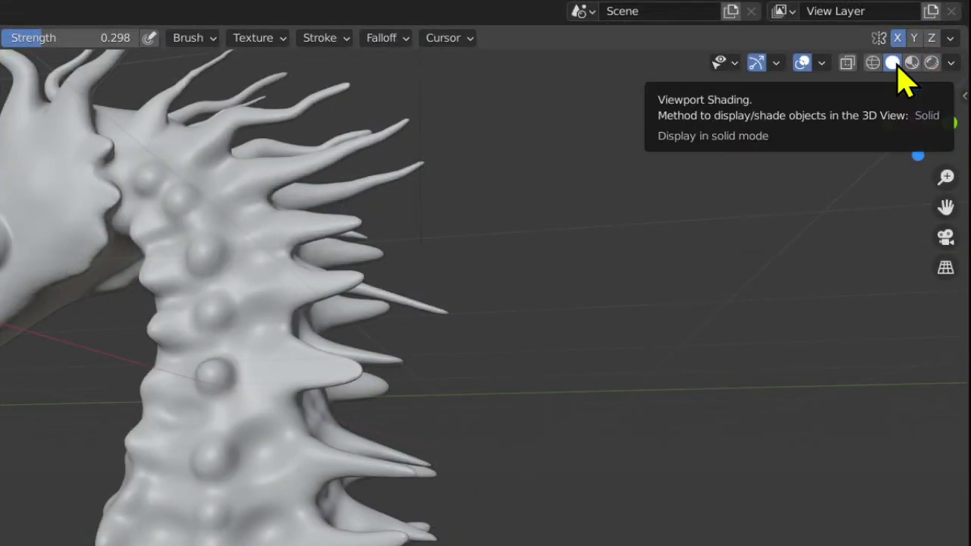
pyautogui.click(951, 64)
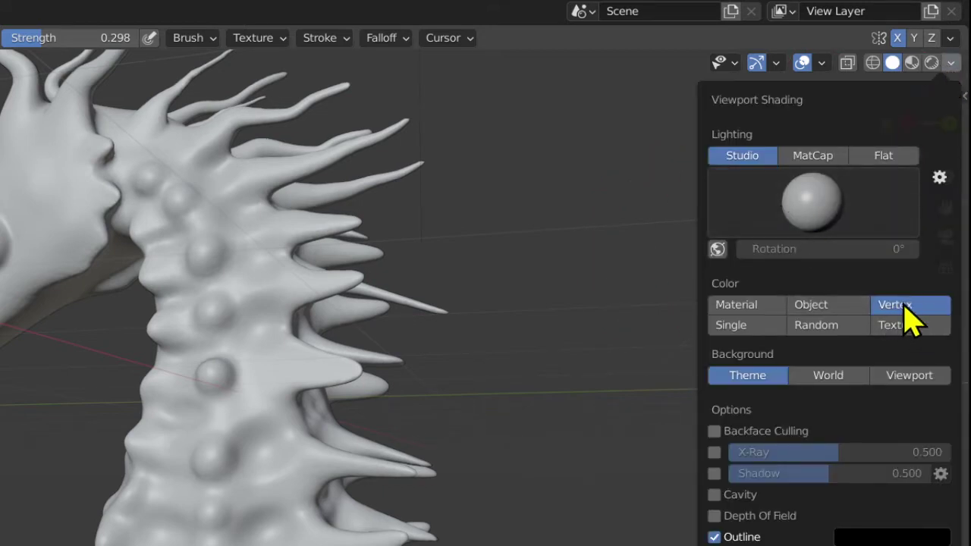
pyautogui.click(759, 311)
pyautogui.click(806, 314)
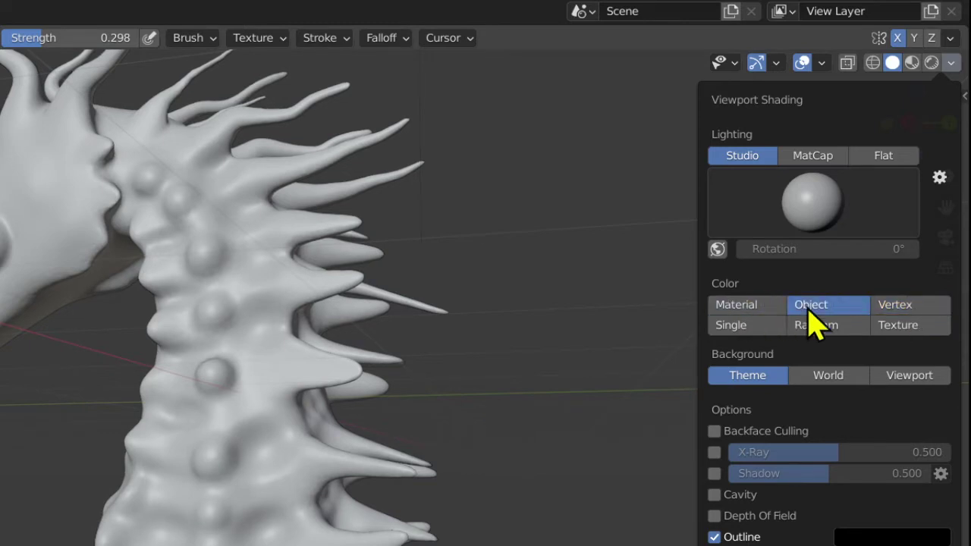
pyautogui.click(757, 317)
pyautogui.click(907, 307)
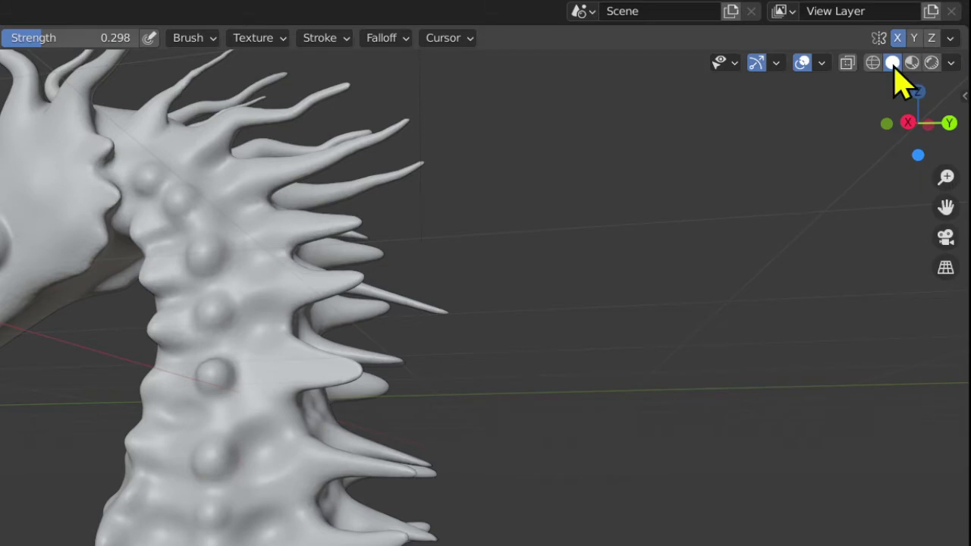
pyautogui.click(947, 65)
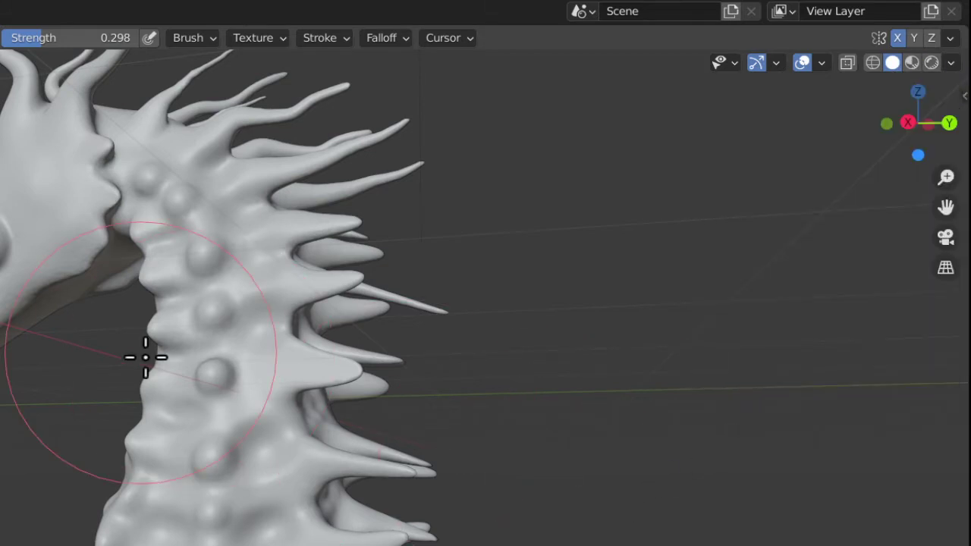
pyautogui.moveTo(145, 354)
pyautogui.mouseDown(button='middle')
pyautogui.moveTo(218, 364)
pyautogui.moveTo(91, 191)
pyautogui.mouseUp(button='middle')
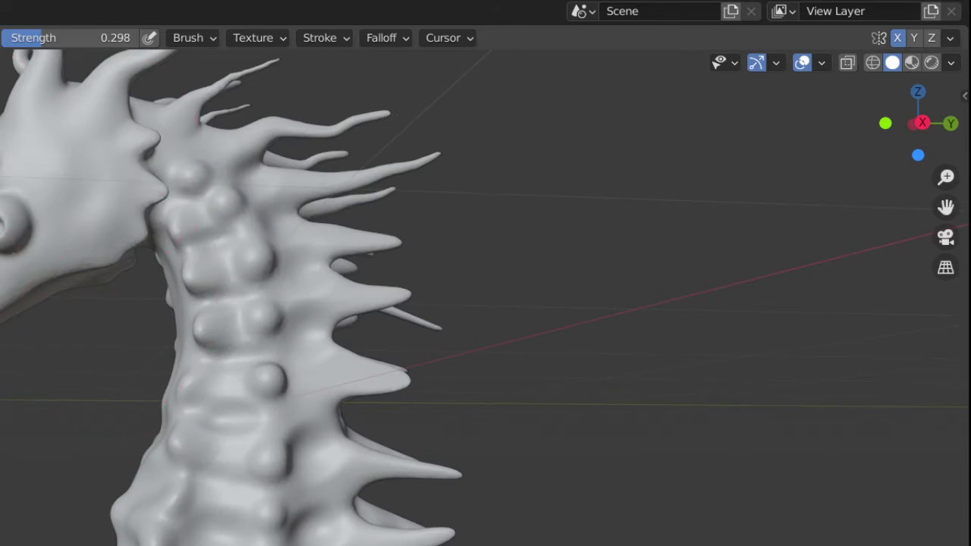
# - Switch the seahorse back to Vertex Paint mode from the interaction mode list
pyautogui.click(41, 41)
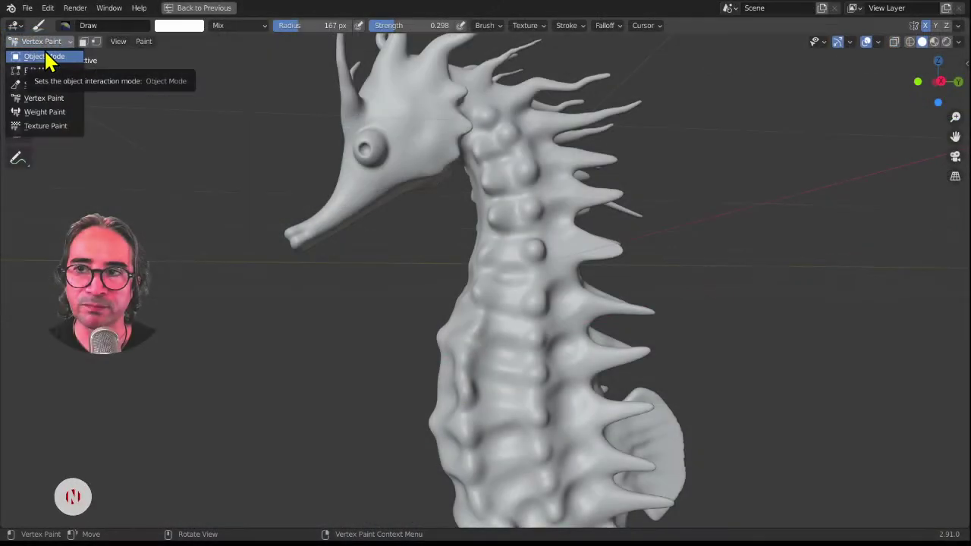
pyautogui.press('Escape')
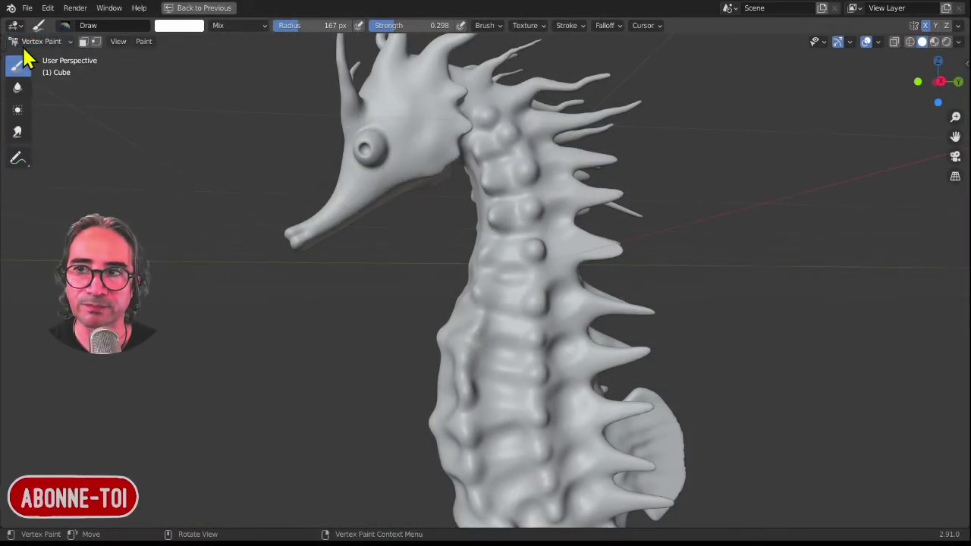
pyautogui.click(23, 42)
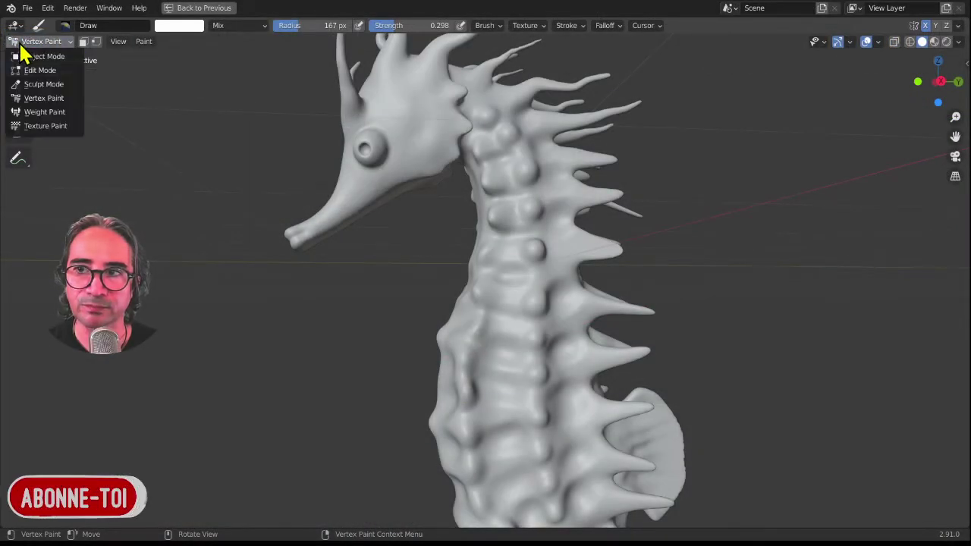
pyautogui.click(46, 43)
pyautogui.click(53, 43)
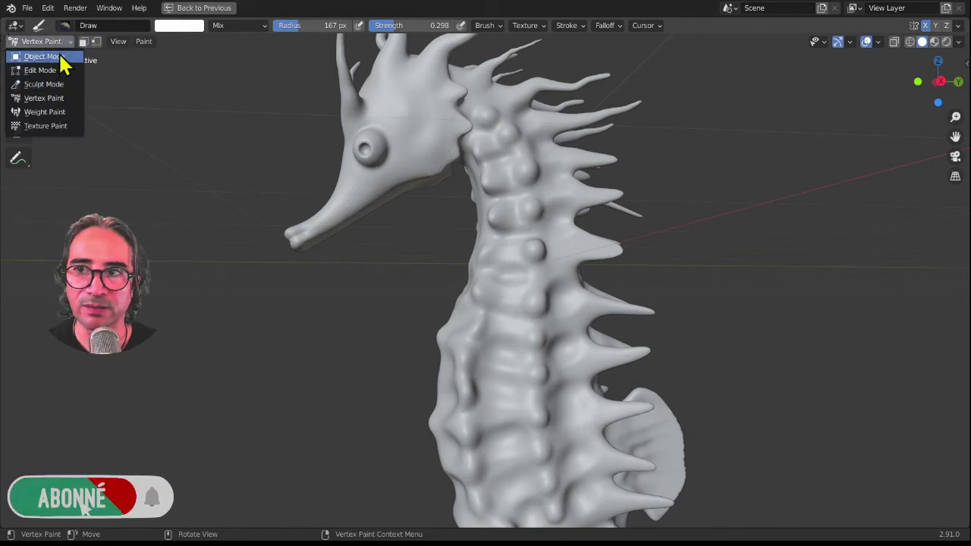
pyautogui.click(58, 44)
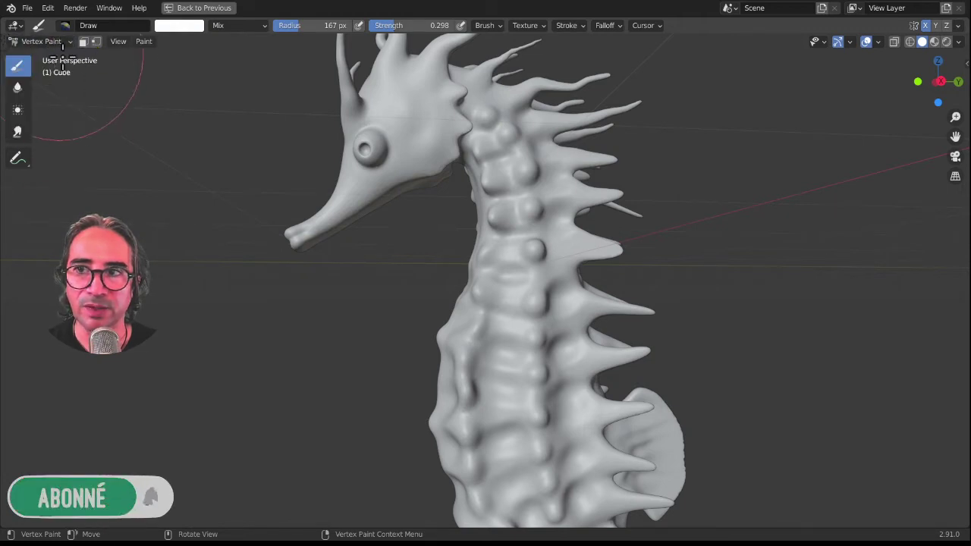
pyautogui.click(58, 44)
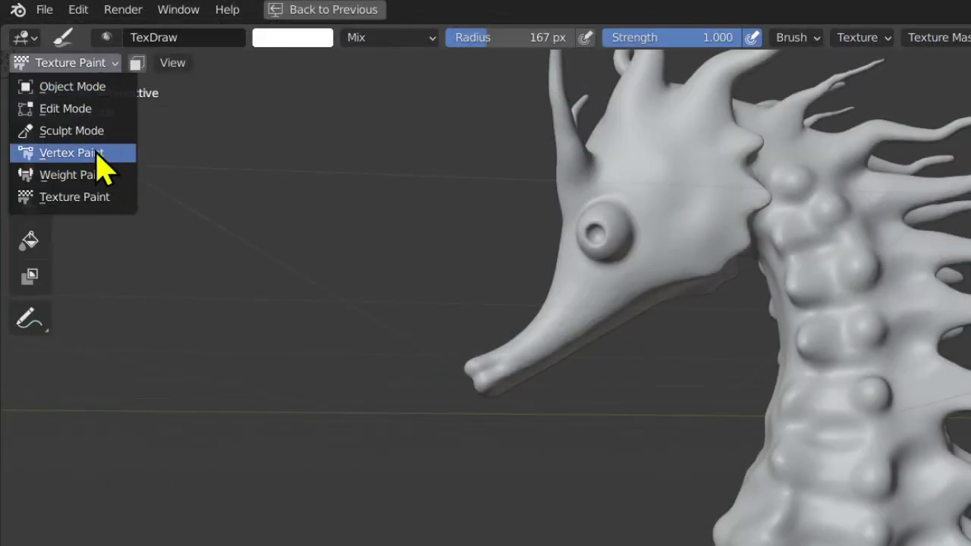
pyautogui.click(91, 154)
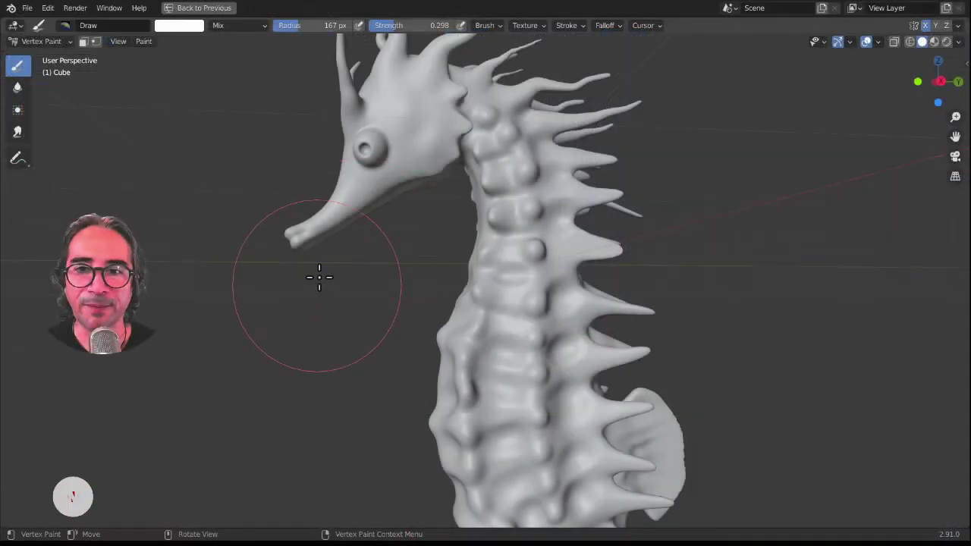
# - Resize the brush radius to 249 px and view the head in profile
pyautogui.moveTo(428, 211); pyautogui.dragTo(471, 217, button='middle')
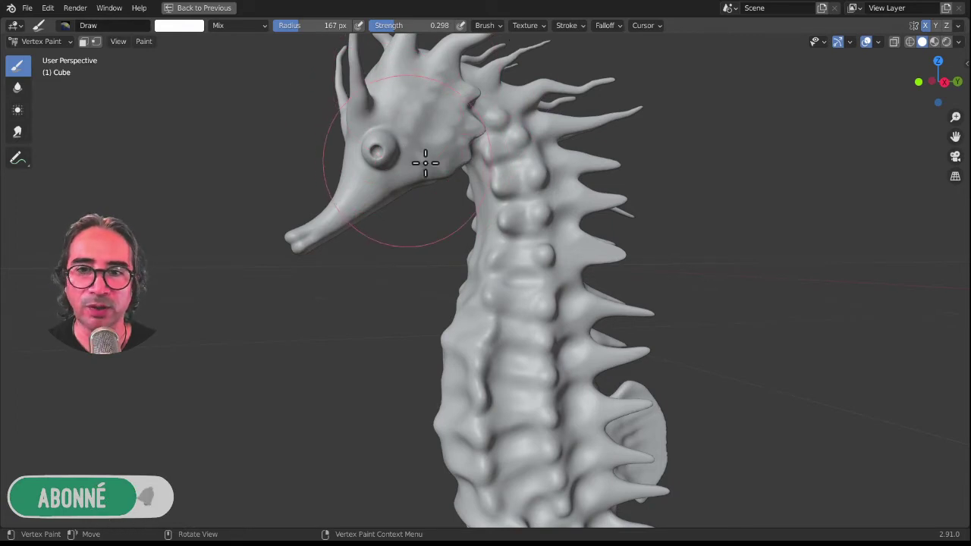
pyautogui.press('f')
pyautogui.click(527, 258)
pyautogui.moveTo(492, 288); pyautogui.dragTo(512, 351, button='middle')
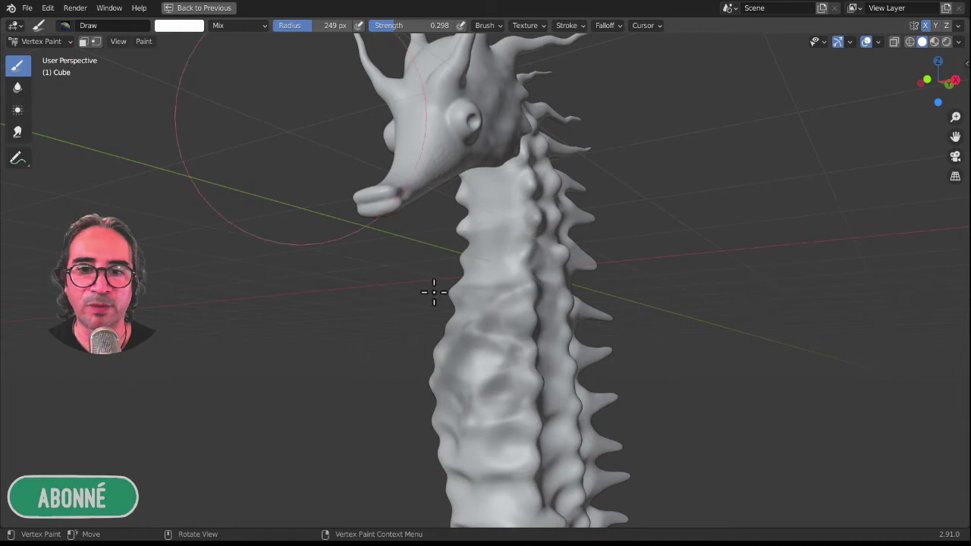
pyautogui.moveTo(555, 336); pyautogui.dragTo(464, 336, button='middle')
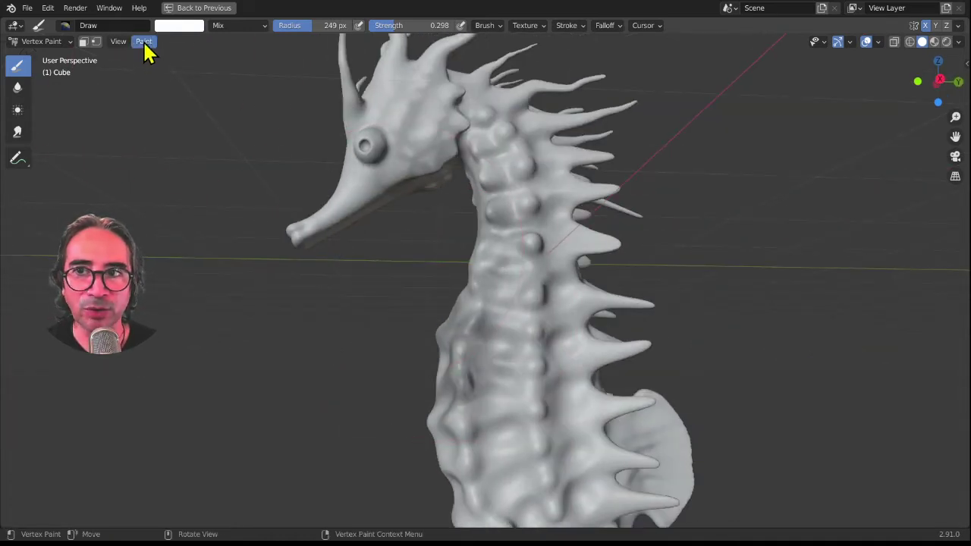
# - Set the brush colour to grey with Value 0.561 and apply Set Vertex Colors to the whole seahorse
pyautogui.click(176, 26)
pyautogui.click(264, 80)
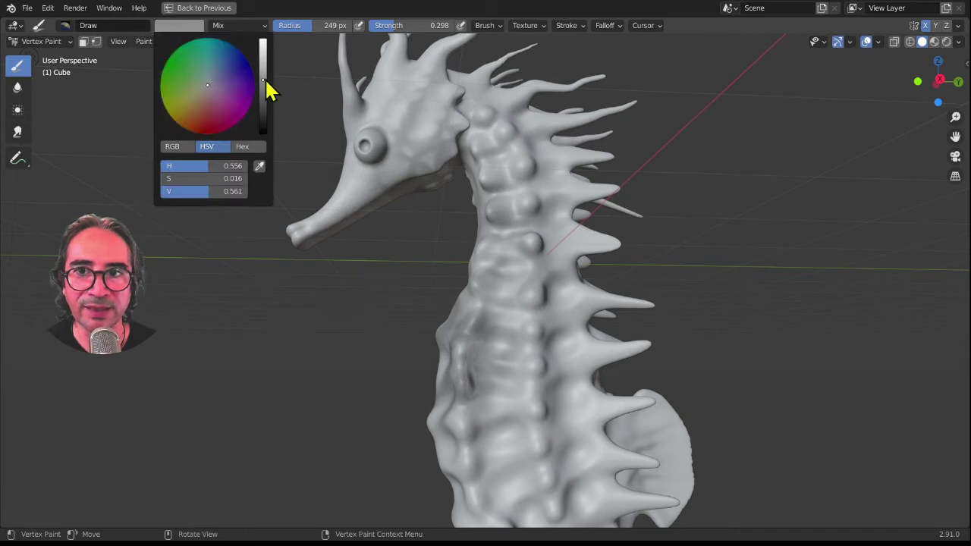
pyautogui.click(146, 42)
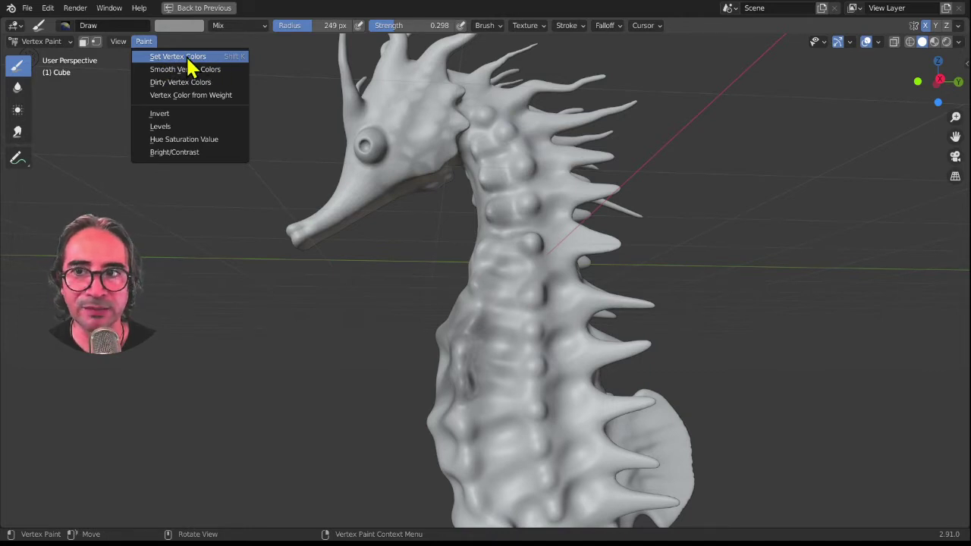
pyautogui.click(182, 57)
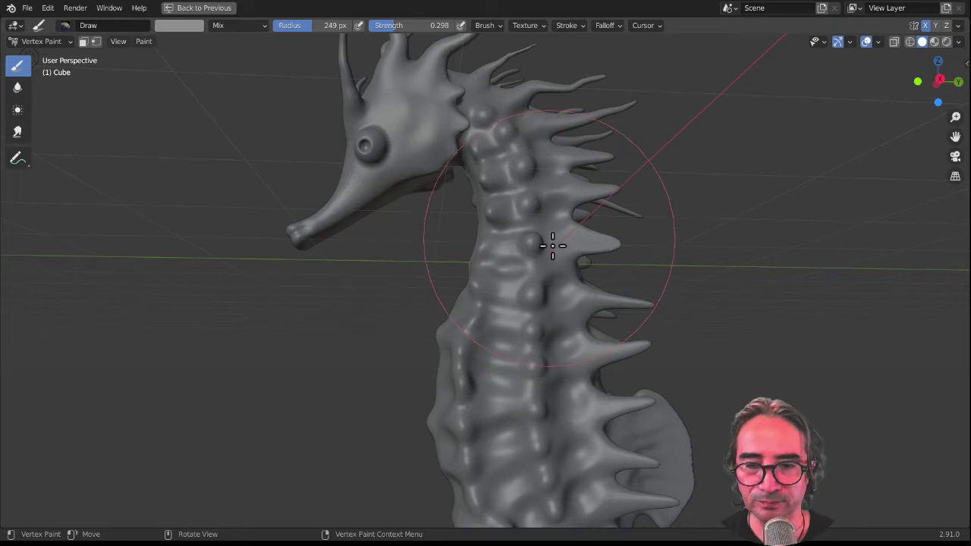
pyautogui.moveTo(548, 246)
pyautogui.mouseDown(button='middle')
pyautogui.moveTo(493, 261)
pyautogui.moveTo(542, 262)
pyautogui.mouseUp(button='middle')
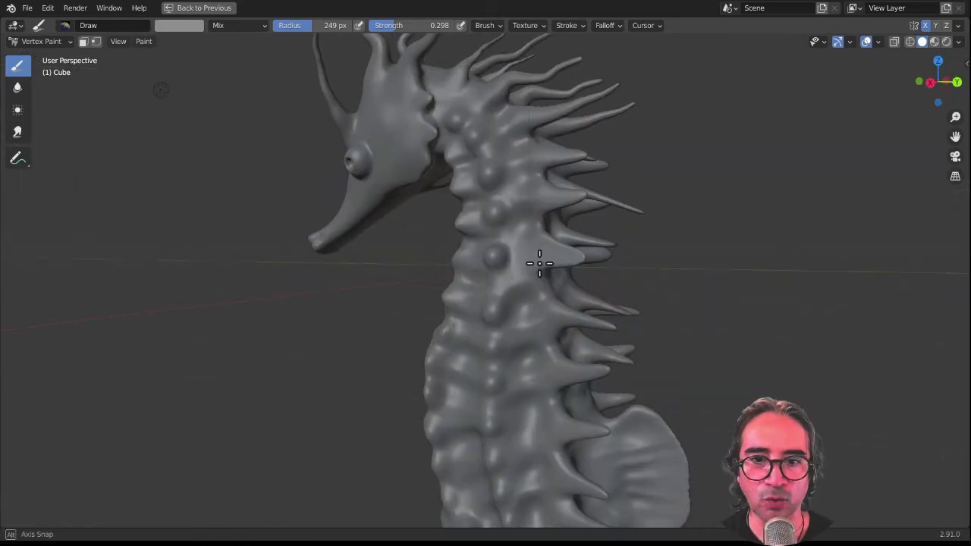
pyautogui.scroll(-3, 493, 368)
pyautogui.moveTo(494, 367); pyautogui.dragTo(542, 319, button='middle')
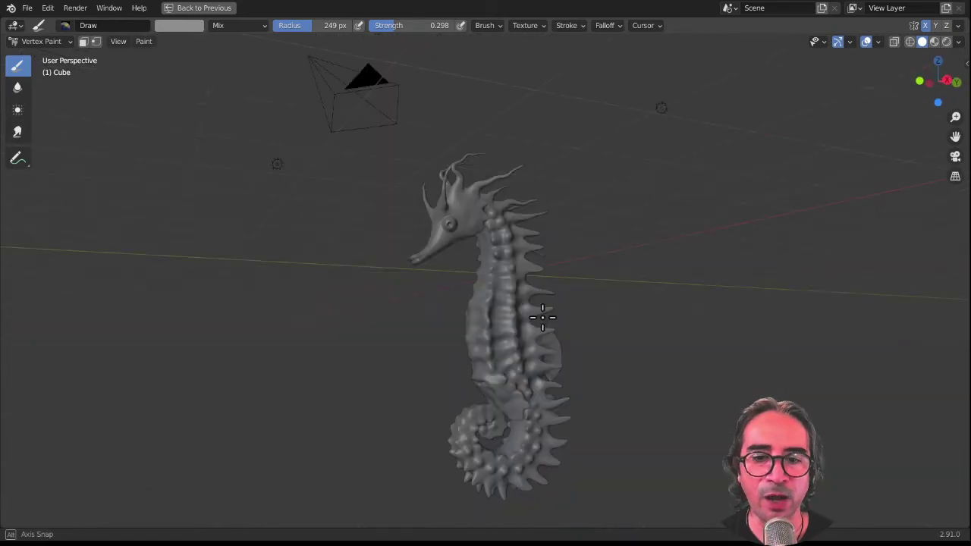
pyautogui.scroll(2, 542, 319)
pyautogui.scroll(2, 618, 220)
pyautogui.scroll(2, 640, 199)
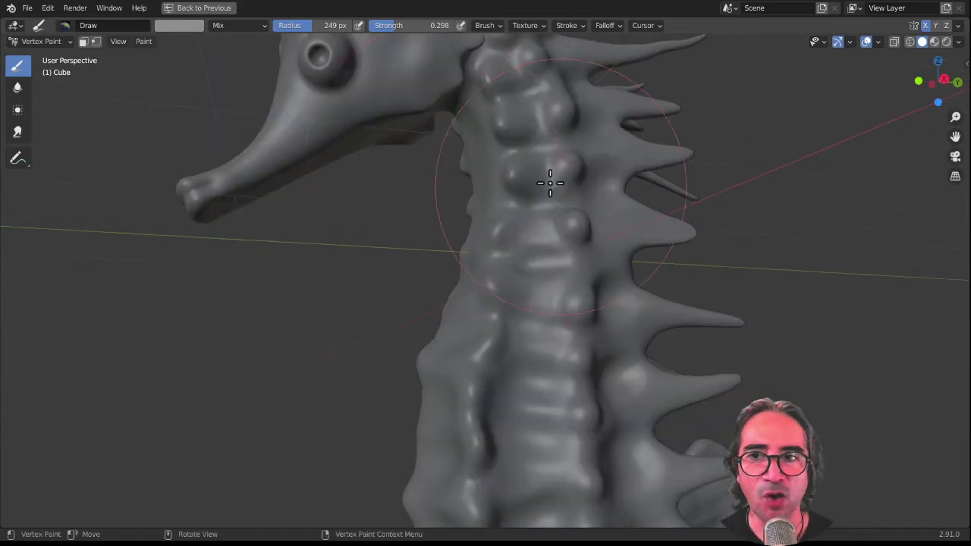
# - Set the brush to near-black with a 94 px radius and 1.000 strength
pyautogui.click(179, 25)
pyautogui.click(262, 125)
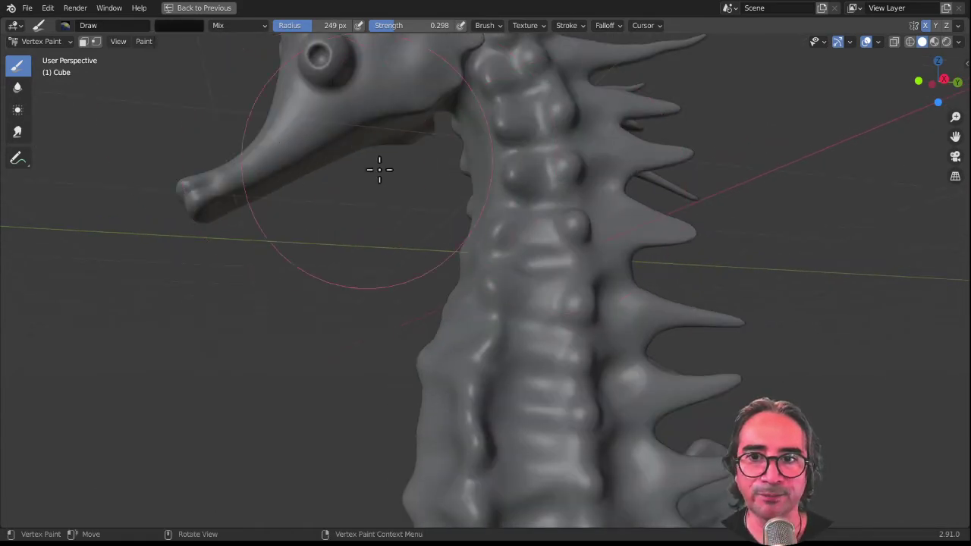
pyautogui.moveTo(379, 169); pyautogui.dragTo(486, 271, button='middle')
pyautogui.scroll(2, 494, 164)
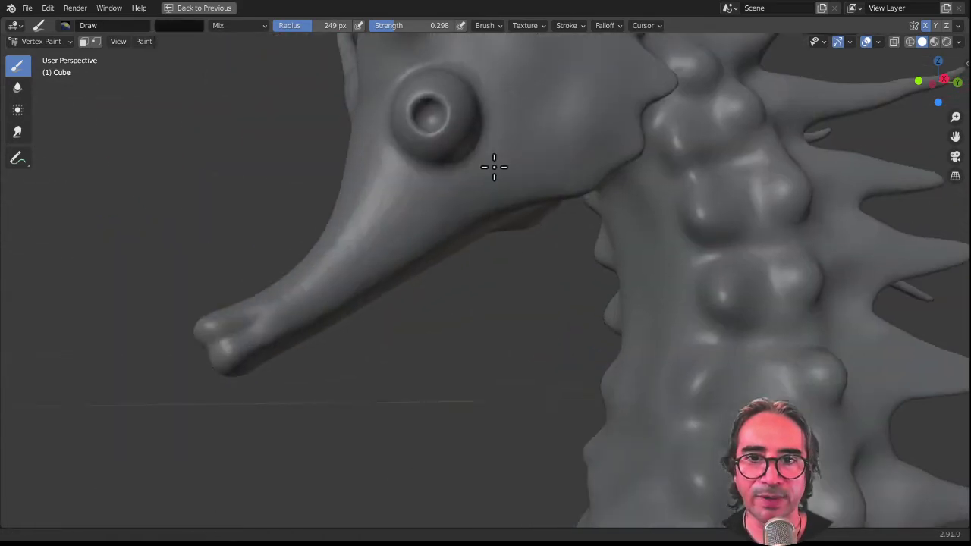
pyautogui.scroll(2, 545, 297)
pyautogui.scroll(3, 511, 284)
pyautogui.moveTo(544, 297)
pyautogui.mouseDown(button='middle')
pyautogui.moveTo(494, 276)
pyautogui.moveTo(549, 274)
pyautogui.mouseUp(button='middle')
pyautogui.press('f')
pyautogui.click(525, 302)
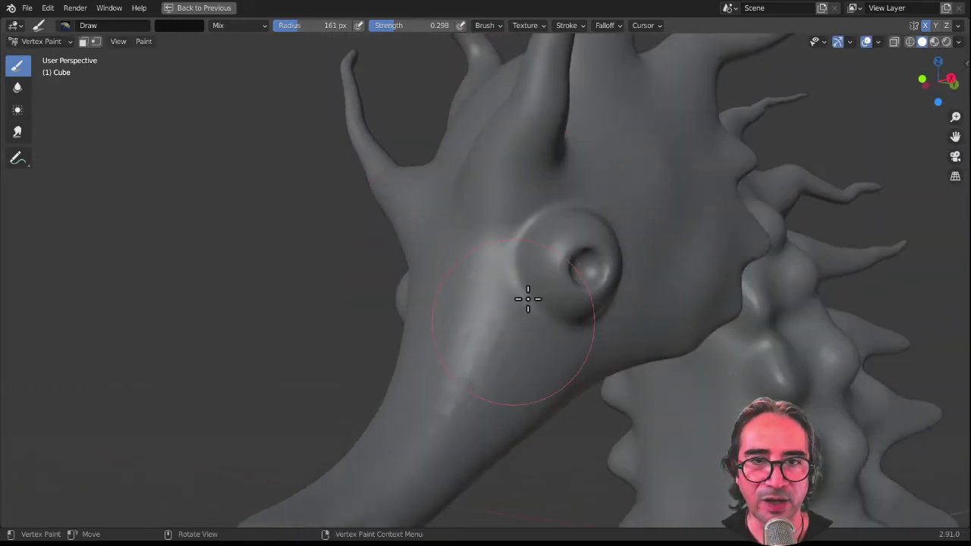
pyautogui.click(528, 26)
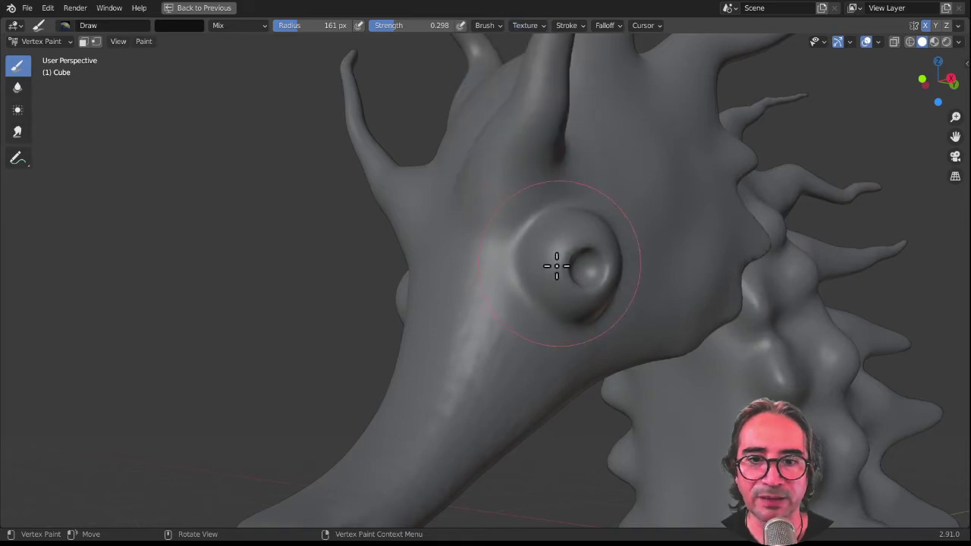
pyautogui.press('[')
pyautogui.press('[')
pyautogui.press('[')
pyautogui.moveTo(536, 297); pyautogui.dragTo(523, 268, button='middle')
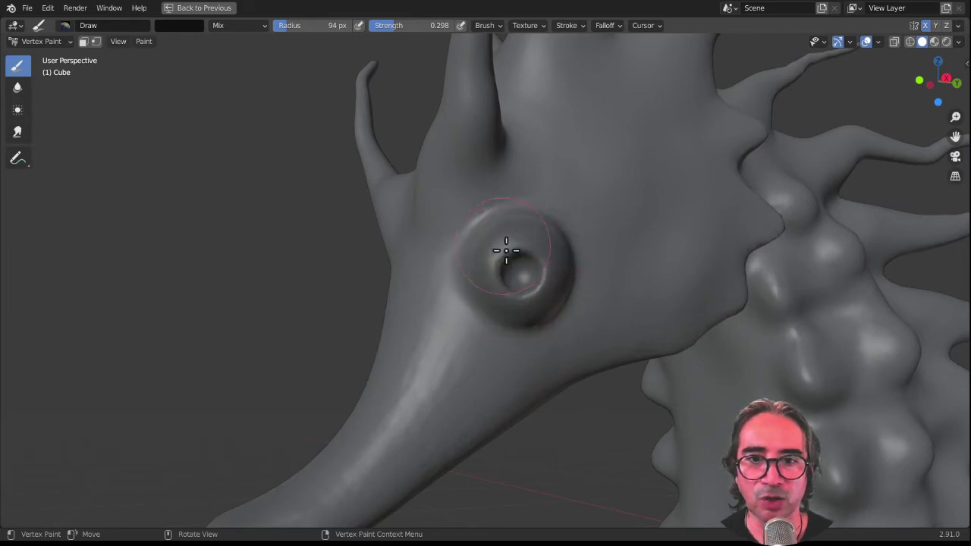
pyautogui.moveTo(400, 25); pyautogui.dragTo(455, 25)
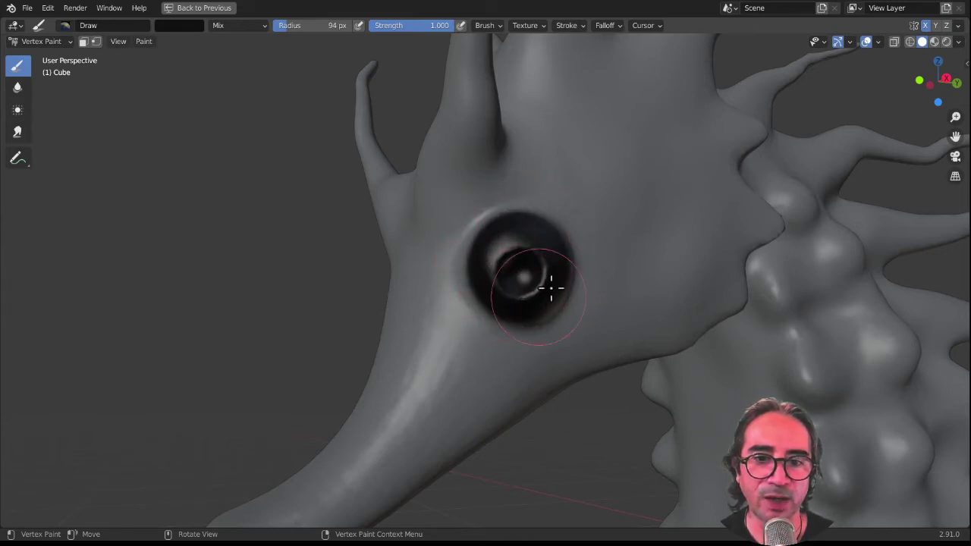
# - Paint the seahorse's eye near-black from several angles
pyautogui.moveTo(445, 299); pyautogui.dragTo(381, 287, button='middle')
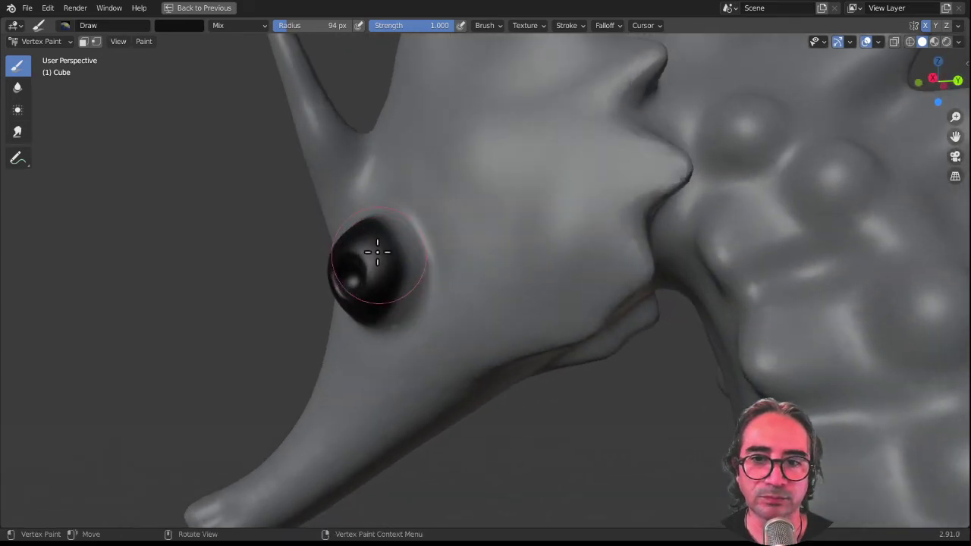
pyautogui.moveTo(388, 297); pyautogui.dragTo(379, 306)
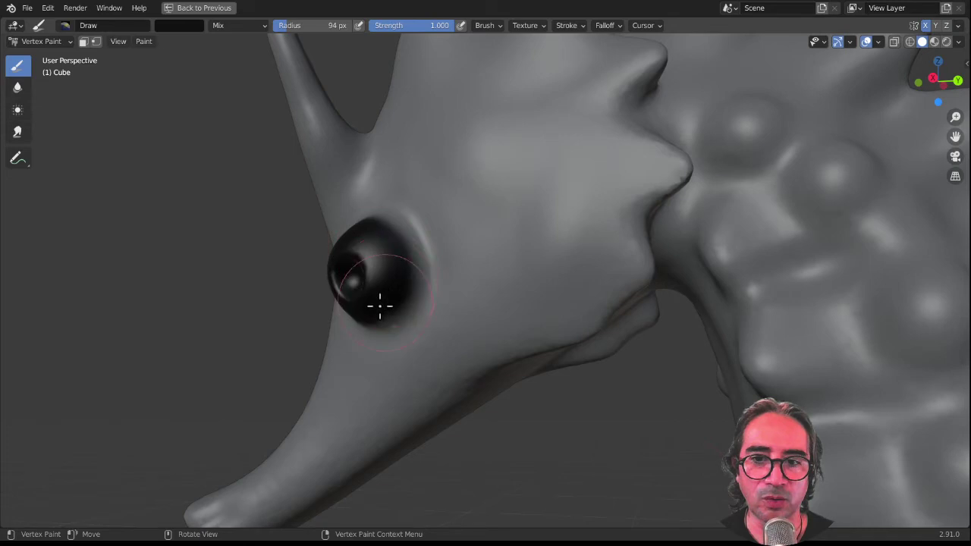
pyautogui.moveTo(390, 255)
pyautogui.mouseDown()
pyautogui.moveTo(375, 233)
pyautogui.moveTo(392, 255)
pyautogui.mouseUp()
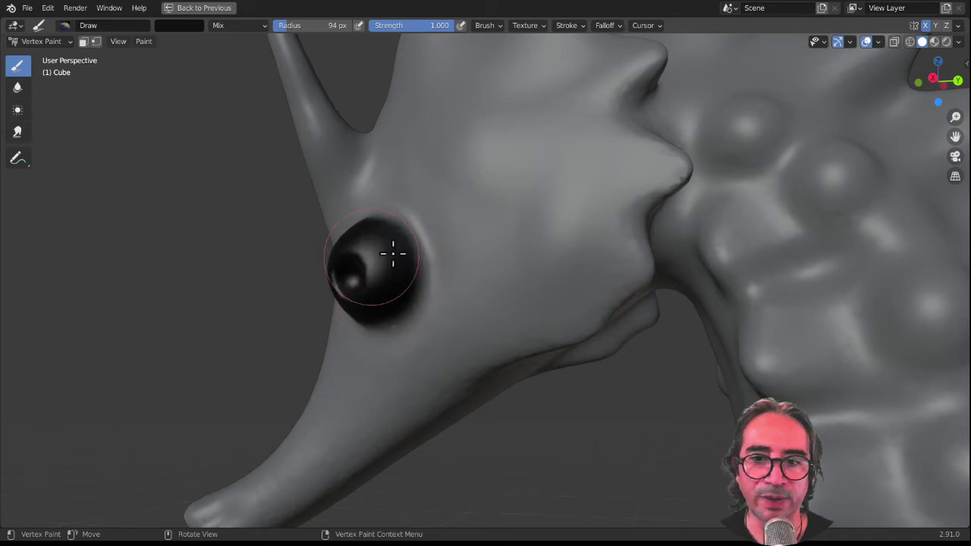
pyautogui.moveTo(393, 256); pyautogui.dragTo(536, 288, button='middle')
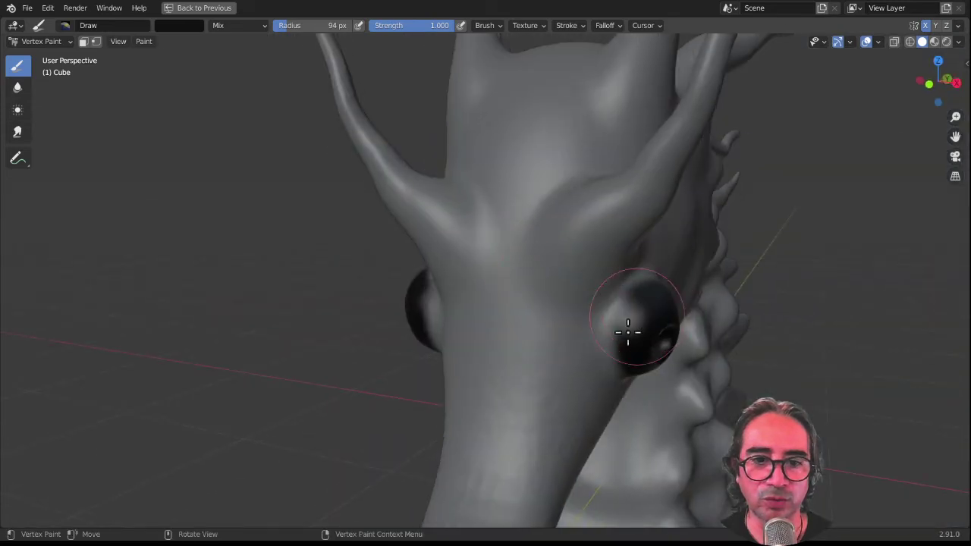
pyautogui.moveTo(633, 353); pyautogui.dragTo(575, 317)
pyautogui.moveTo(575, 317); pyautogui.dragTo(622, 251, button='middle')
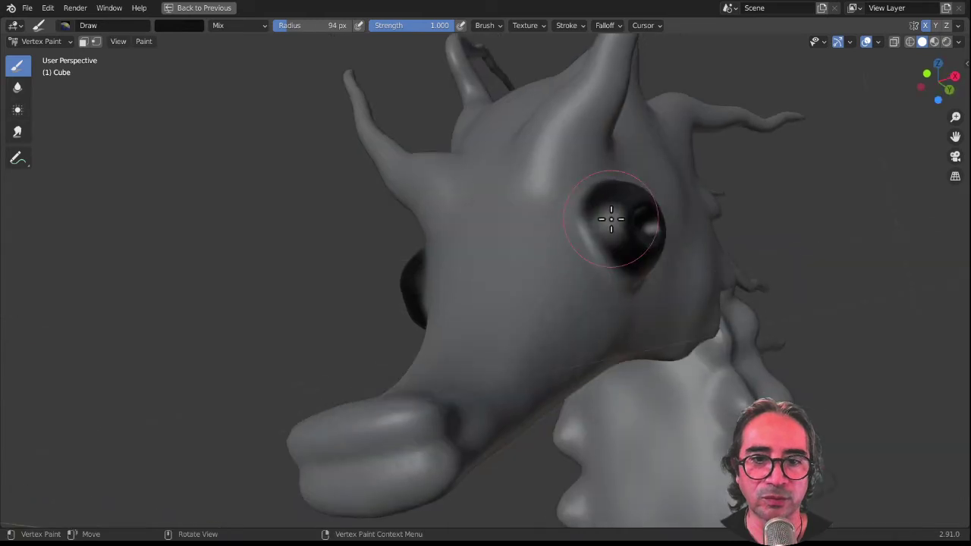
pyautogui.moveTo(622, 251); pyautogui.dragTo(574, 237)
pyautogui.moveTo(575, 237)
pyautogui.mouseDown(button='middle')
pyautogui.moveTo(506, 211)
pyautogui.moveTo(468, 174)
pyautogui.mouseUp(button='middle')
pyautogui.moveTo(469, 174)
pyautogui.mouseDown()
pyautogui.moveTo(455, 177)
pyautogui.moveTo(480, 162)
pyautogui.moveTo(460, 195)
pyautogui.mouseUp()
pyautogui.moveTo(460, 195)
pyautogui.mouseDown(button='middle')
pyautogui.moveTo(438, 249)
pyautogui.moveTo(375, 322)
pyautogui.mouseUp(button='middle')
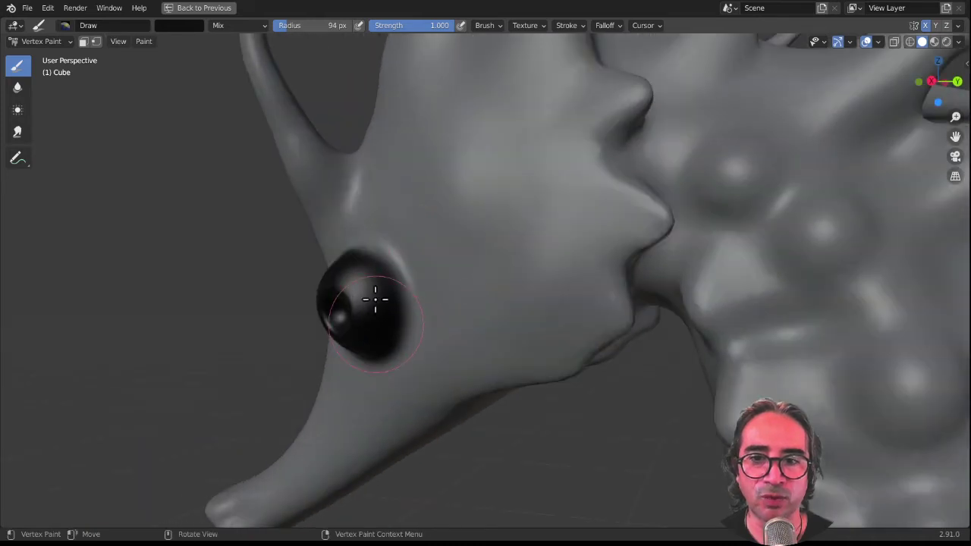
pyautogui.moveTo(368, 280)
pyautogui.mouseDown(button='middle')
pyautogui.moveTo(462, 288)
pyautogui.moveTo(596, 347)
pyautogui.moveTo(518, 377)
pyautogui.mouseUp(button='middle')
pyautogui.moveTo(518, 377)
pyautogui.mouseDown()
pyautogui.moveTo(531, 373)
pyautogui.moveTo(505, 382)
pyautogui.mouseUp()
pyautogui.moveTo(456, 309)
pyautogui.mouseDown(button='middle')
pyautogui.moveTo(516, 317)
pyautogui.moveTo(445, 289)
pyautogui.moveTo(219, 58)
pyautogui.mouseUp(button='middle')
pyautogui.scroll(5, 520, 280)
# - Paint a lighter grey inside the eye's ring and across the pupil
pyautogui.click(182, 25)
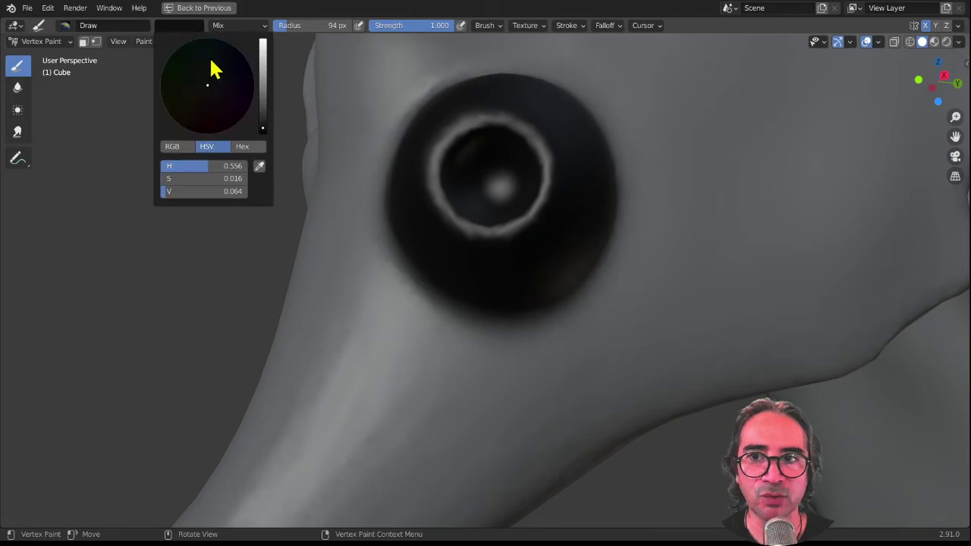
pyautogui.click(262, 119)
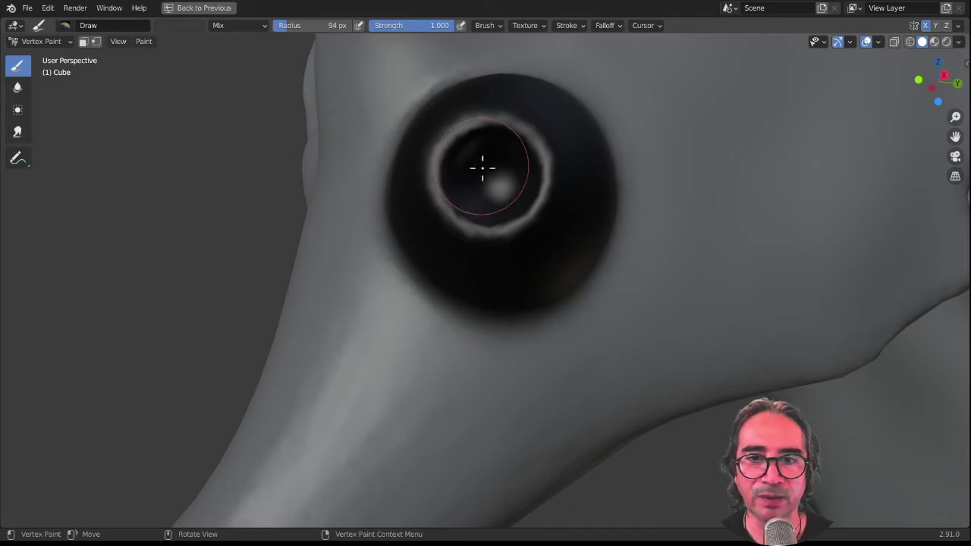
pyautogui.moveTo(485, 152)
pyautogui.mouseDown()
pyautogui.moveTo(514, 167)
pyautogui.moveTo(488, 202)
pyautogui.moveTo(472, 167)
pyautogui.moveTo(498, 152)
pyautogui.moveTo(520, 182)
pyautogui.moveTo(494, 199)
pyautogui.moveTo(478, 241)
pyautogui.mouseUp()
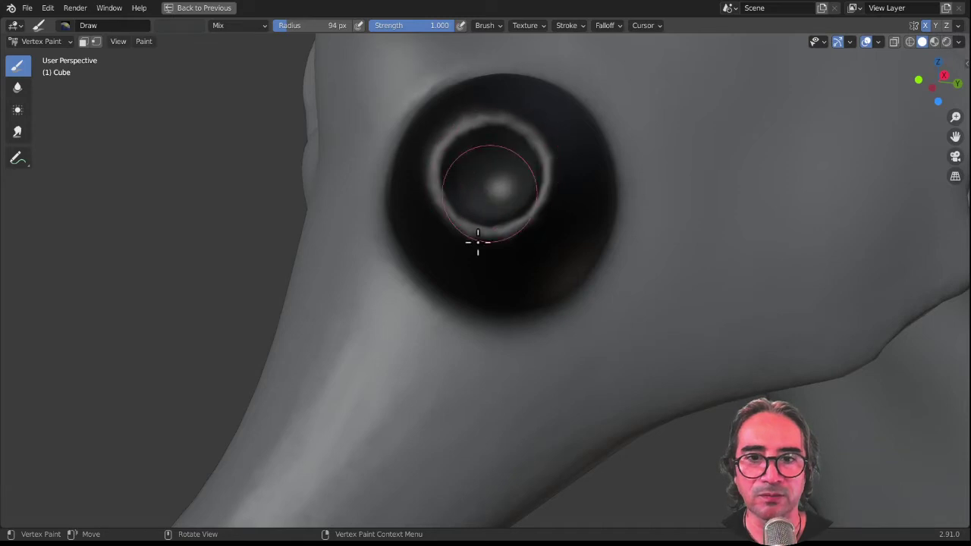
pyautogui.moveTo(493, 250); pyautogui.dragTo(492, 271, button='middle')
pyautogui.moveTo(492, 271)
pyautogui.mouseDown()
pyautogui.moveTo(494, 239)
pyautogui.moveTo(499, 256)
pyautogui.moveTo(571, 236)
pyautogui.moveTo(495, 317)
pyautogui.moveTo(529, 284)
pyautogui.moveTo(496, 251)
pyautogui.moveTo(557, 311)
pyautogui.moveTo(553, 326)
pyautogui.moveTo(518, 284)
pyautogui.moveTo(551, 311)
pyautogui.moveTo(607, 278)
pyautogui.mouseUp()
pyautogui.scroll(-3, 607, 277)
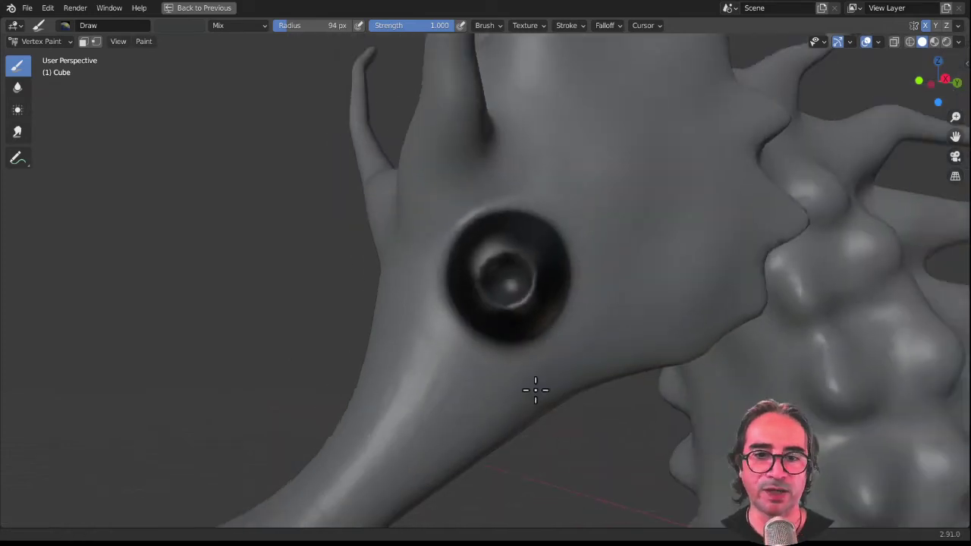
pyautogui.scroll(-3, 536, 390)
pyautogui.moveTo(522, 339); pyautogui.dragTo(494, 380, button='middle')
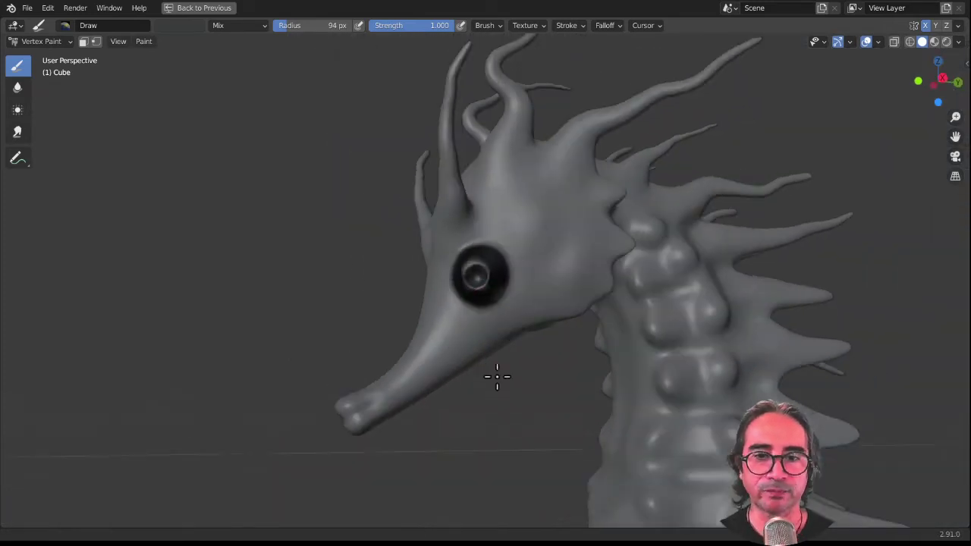
# - Shrink the brush radius to 22 px and pick a lighter grey brush colour
pyautogui.click(526, 25)
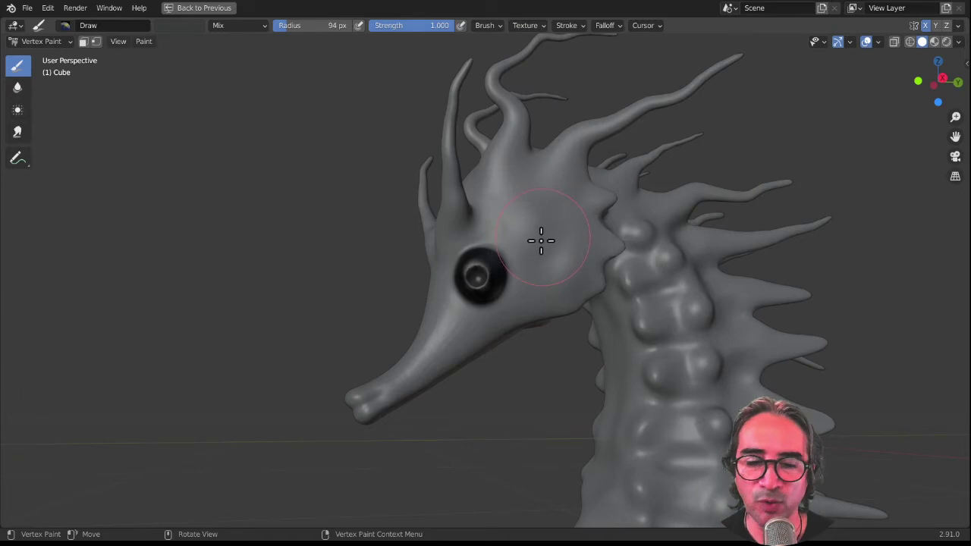
pyautogui.press('f')
pyautogui.click(503, 287)
pyautogui.click(175, 26)
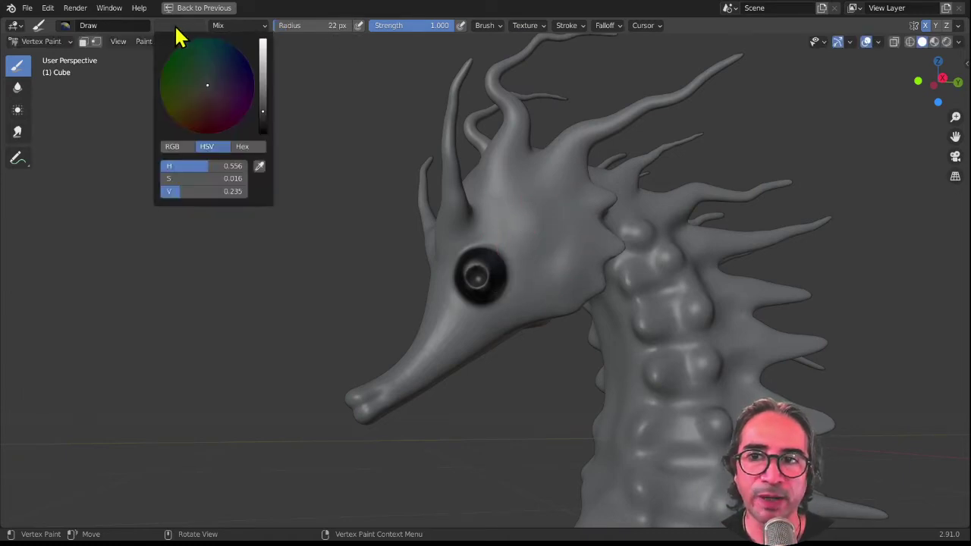
pyautogui.click(260, 89)
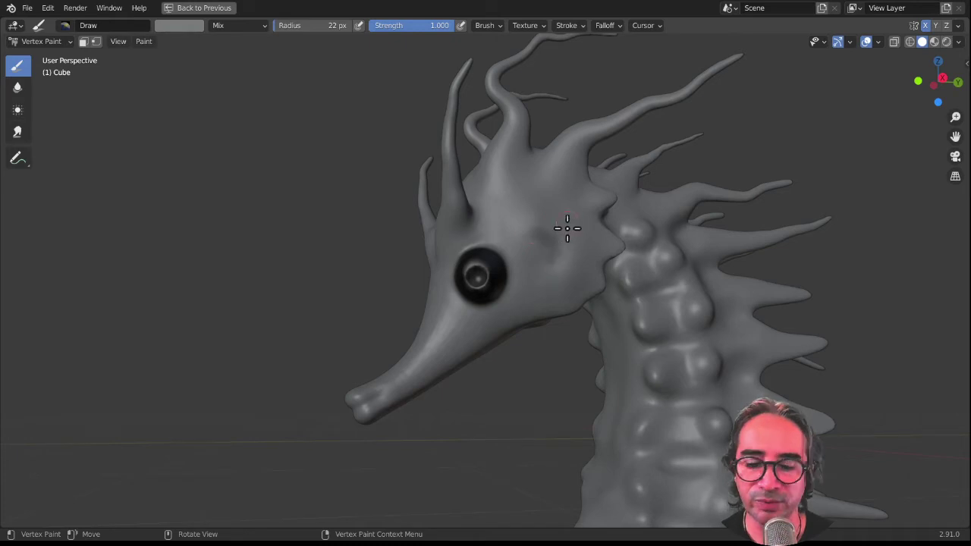
# - Paint two trial dabs on the head, undo both, and set the brush radius to 37 px
pyautogui.keyDown('ctrl'); pyautogui.moveTo(577, 220); pyautogui.dragTo(588, 172, button='middle'); pyautogui.keyUp('ctrl')
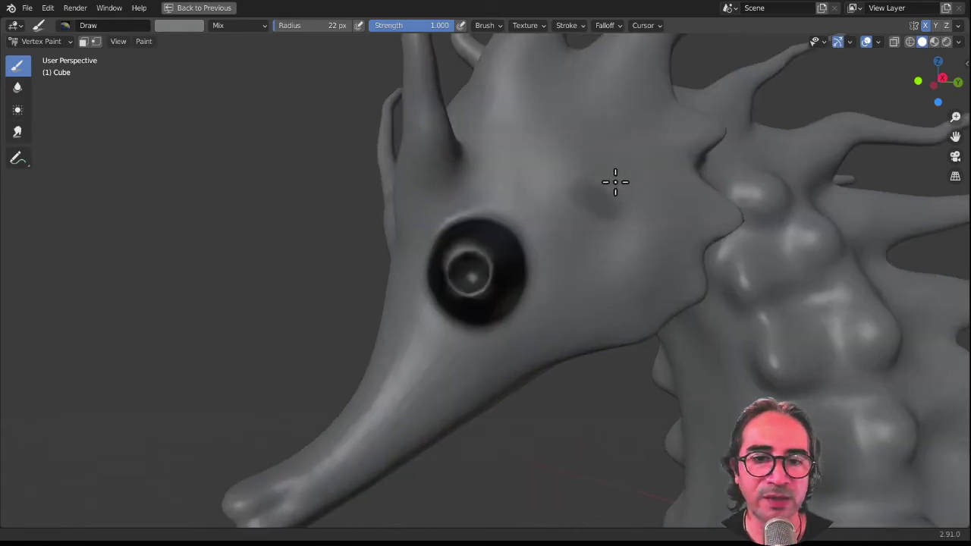
pyautogui.press('f')
pyautogui.click(565, 174)
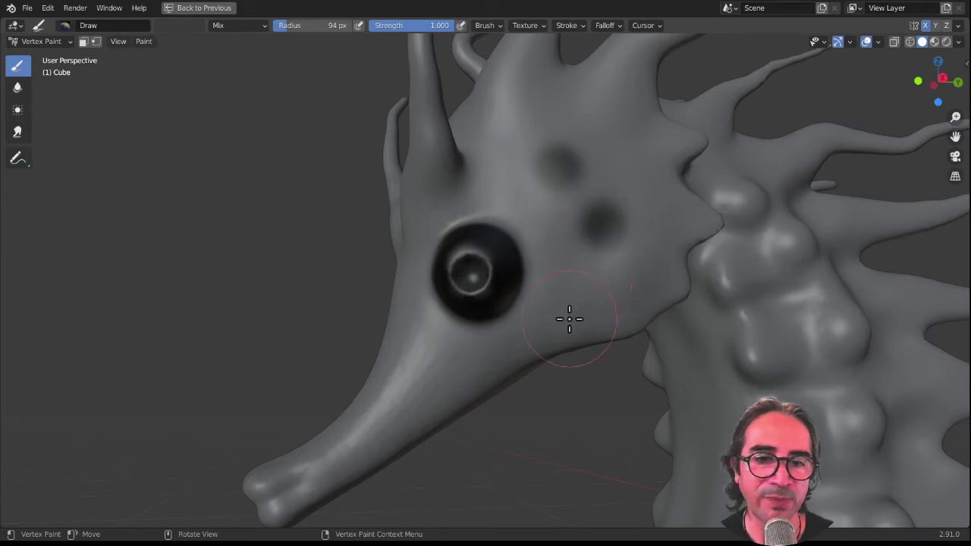
pyautogui.click(599, 220)
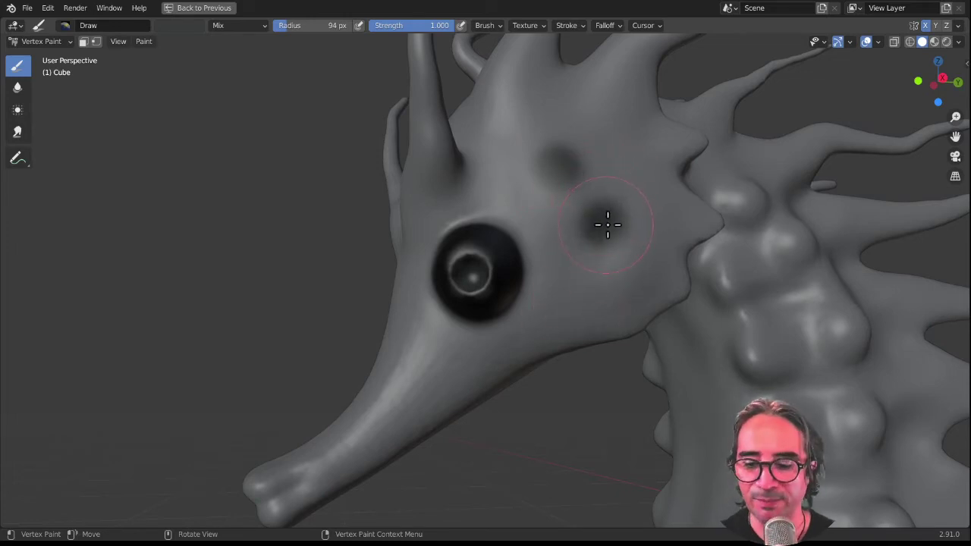
pyautogui.hotkey('ctrl', 'z')
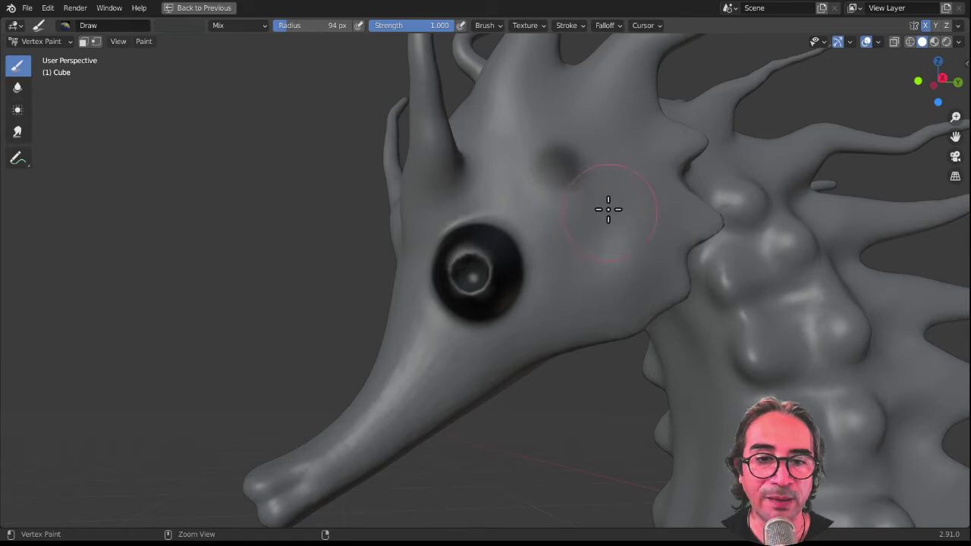
pyautogui.hotkey('ctrl', 'z')
pyautogui.press('f')
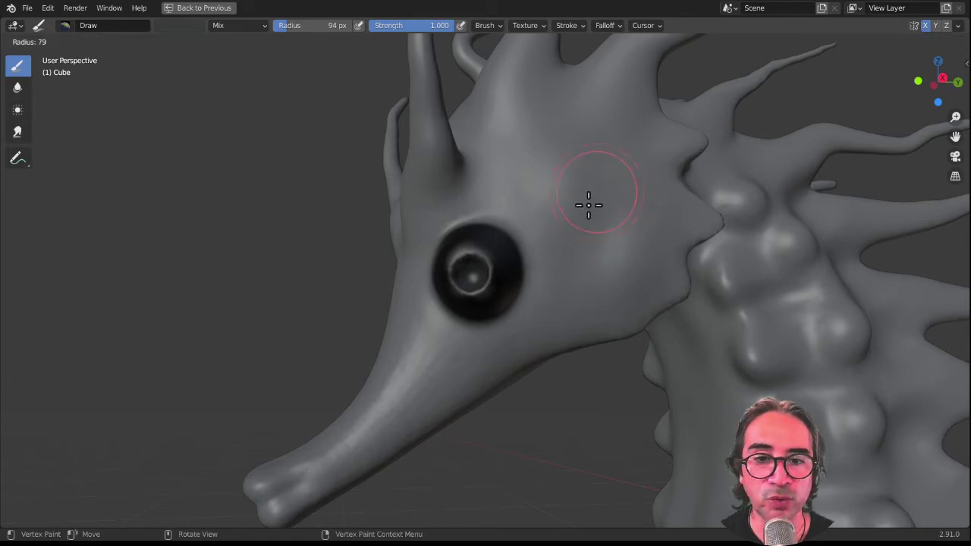
pyautogui.click(574, 202)
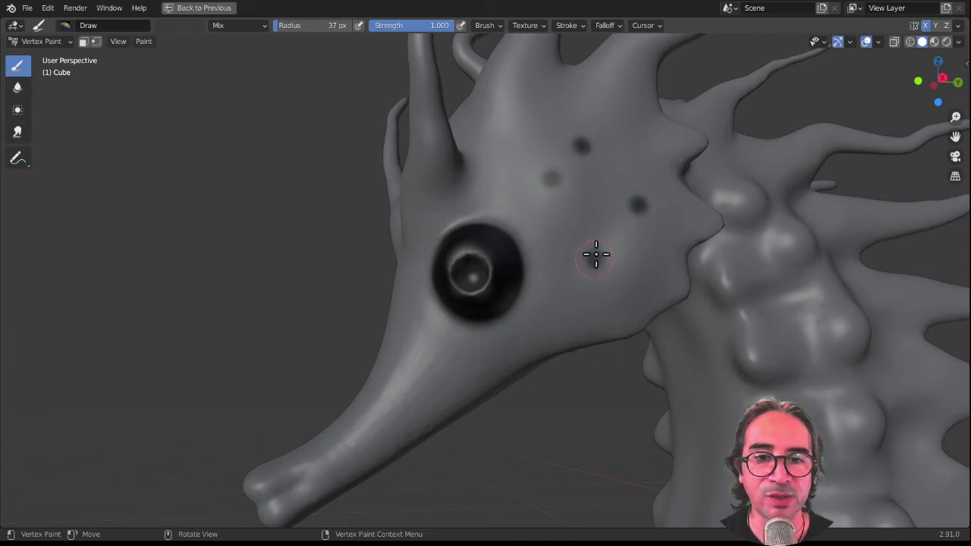
# - Assign a Voronoi texture to the paint brush from the header Texture popover
pyautogui.click(531, 28)
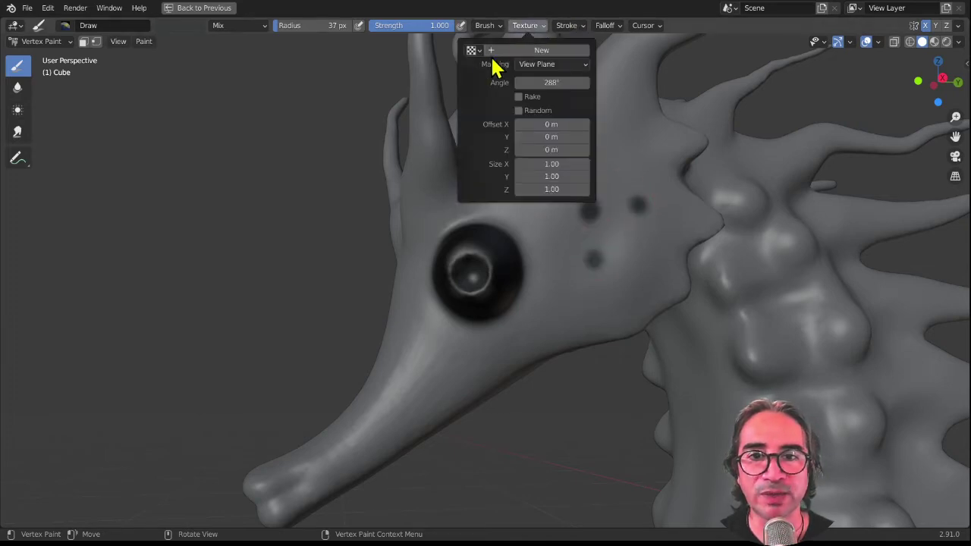
pyautogui.click(471, 50)
pyautogui.click(497, 159)
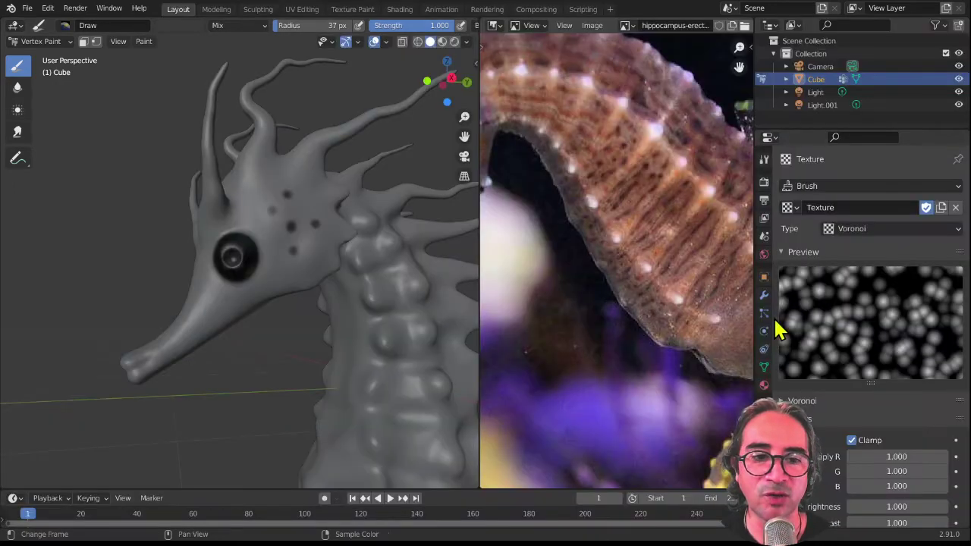
# - Unlink the Voronoi texture, create a new Texture.001, and set its type to Wood
pyautogui.click(955, 207)
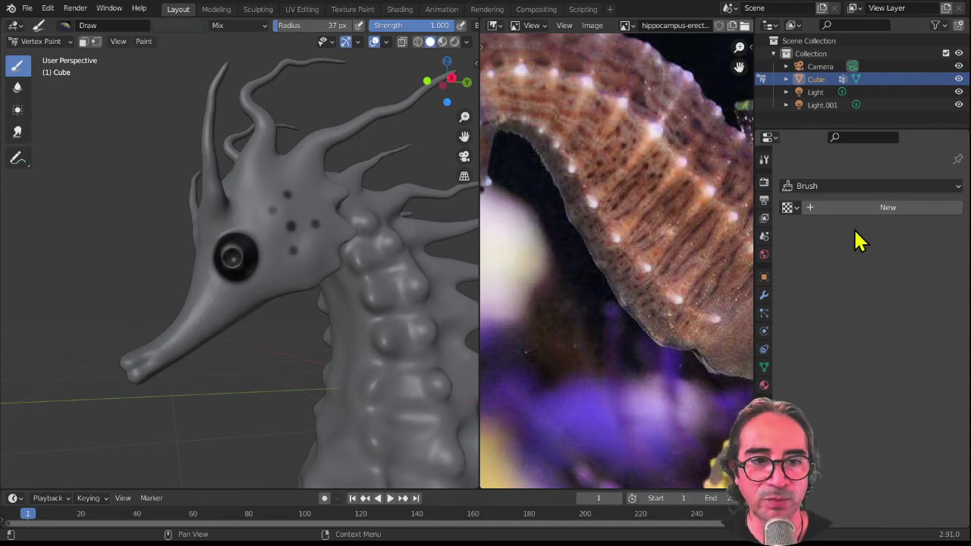
pyautogui.click(881, 207)
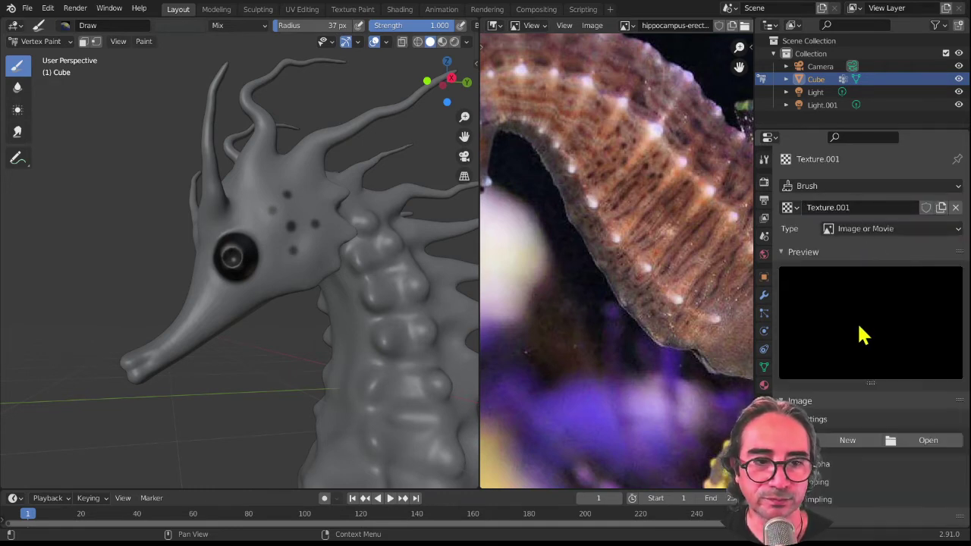
pyautogui.scroll(-2, 861, 334)
pyautogui.scroll(-2, 863, 303)
pyautogui.scroll(2, 863, 266)
pyautogui.scroll(1, 873, 220)
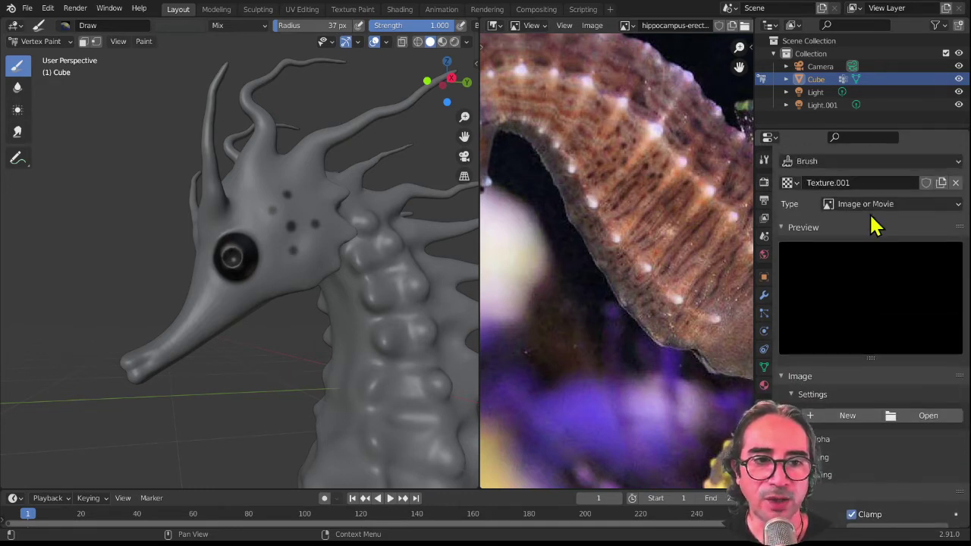
pyautogui.click(873, 201)
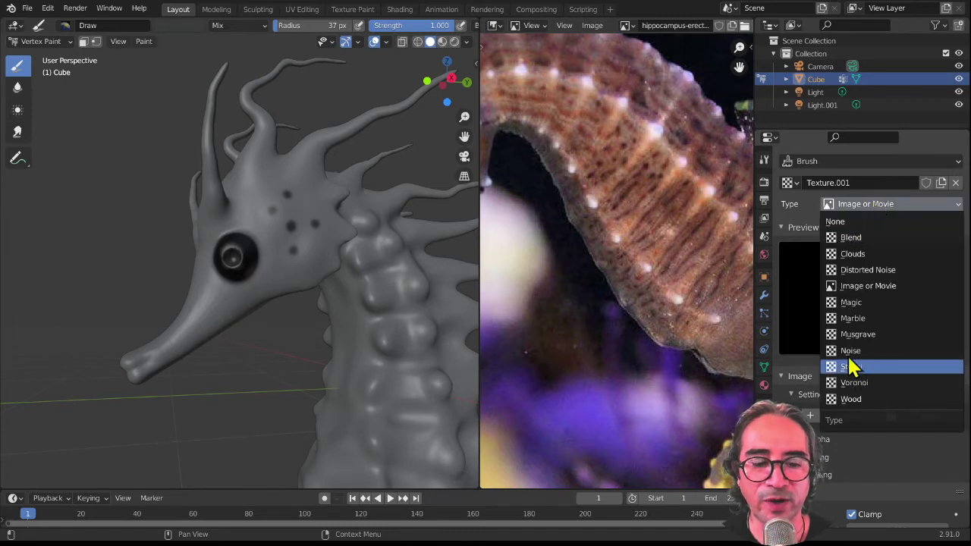
pyautogui.click(862, 400)
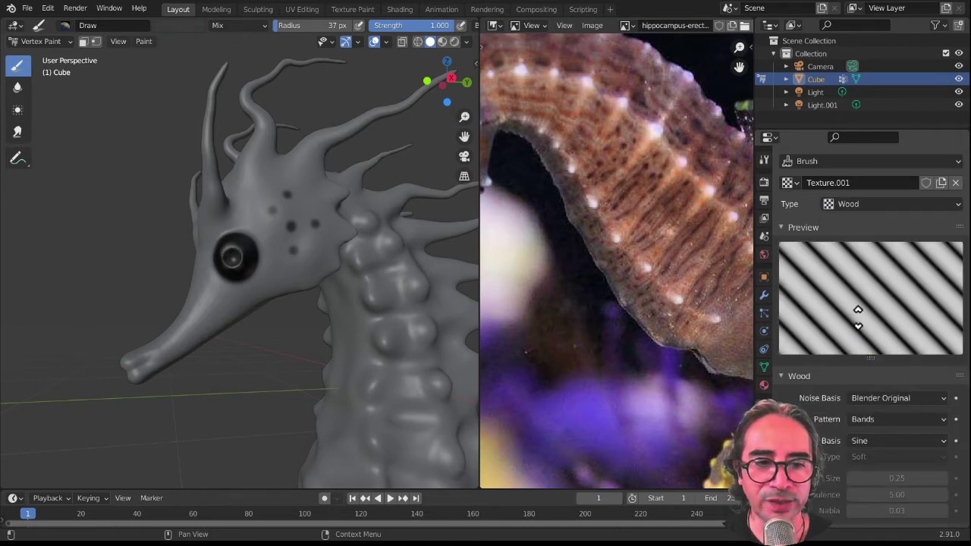
# - Try the Ring Noise and Rings wood patterns and a Saw second basis
pyautogui.scroll(-3, 858, 317)
pyautogui.scroll(-1, 867, 220)
pyautogui.click(889, 317)
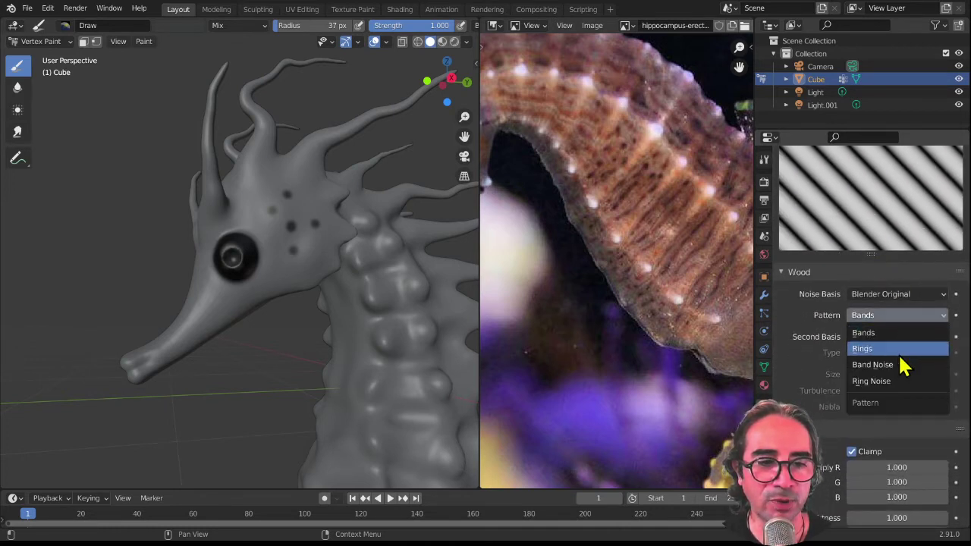
pyautogui.click(898, 382)
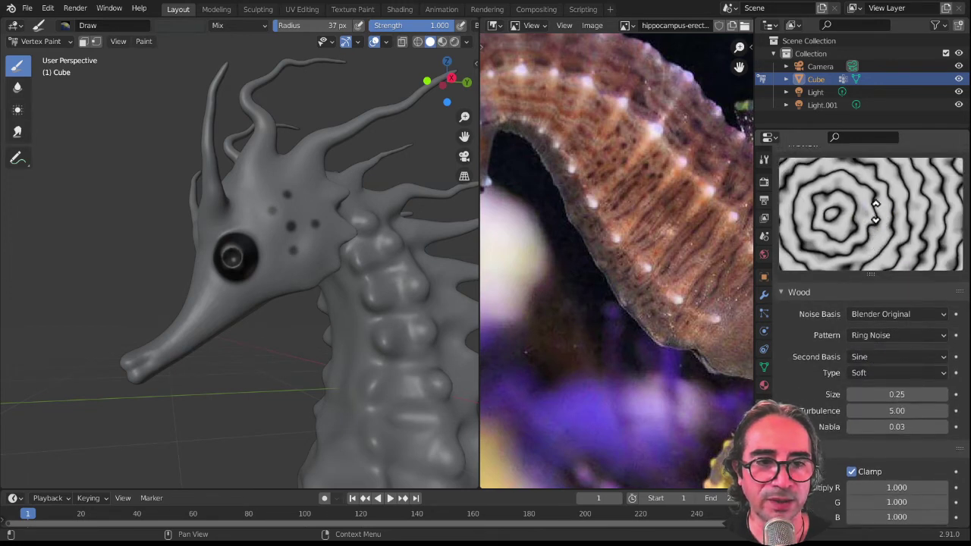
pyautogui.click(905, 328)
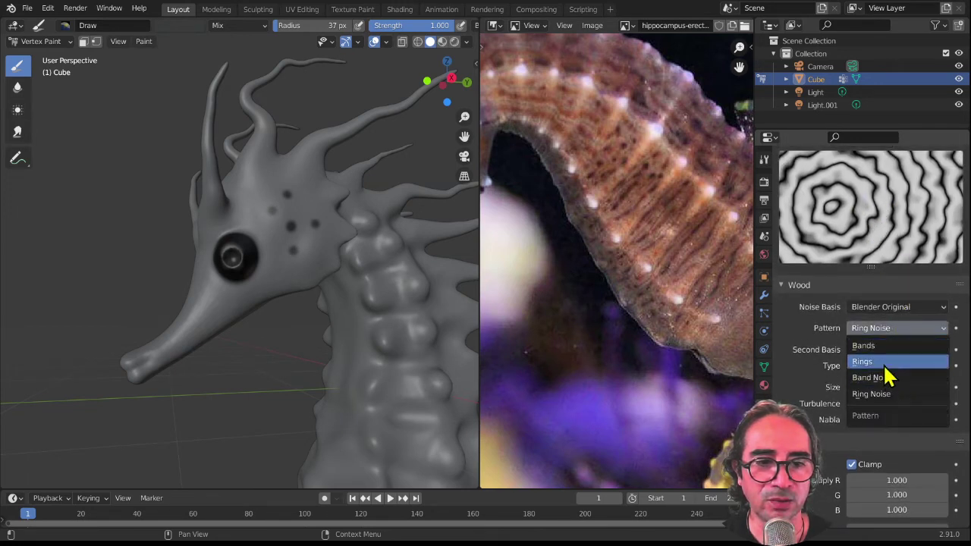
pyautogui.click(884, 365)
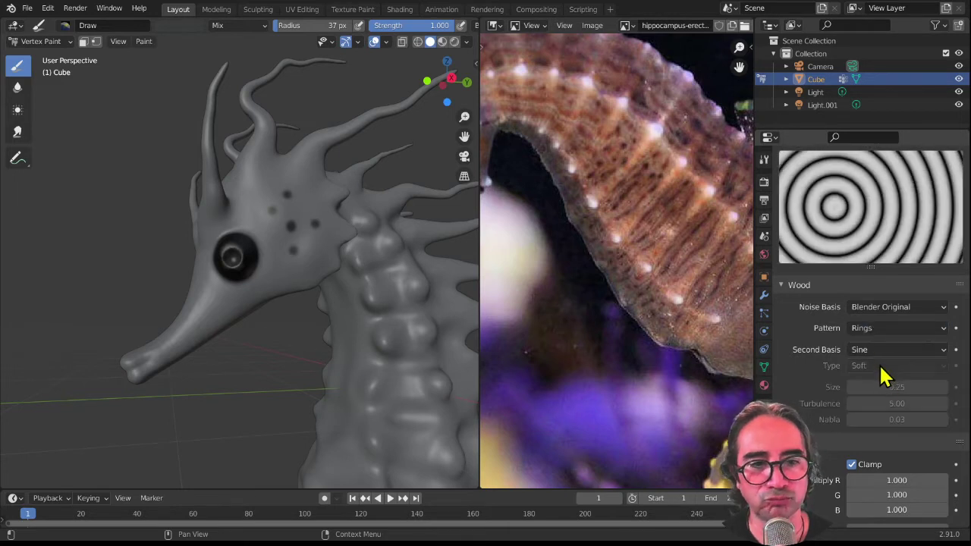
pyautogui.click(882, 356)
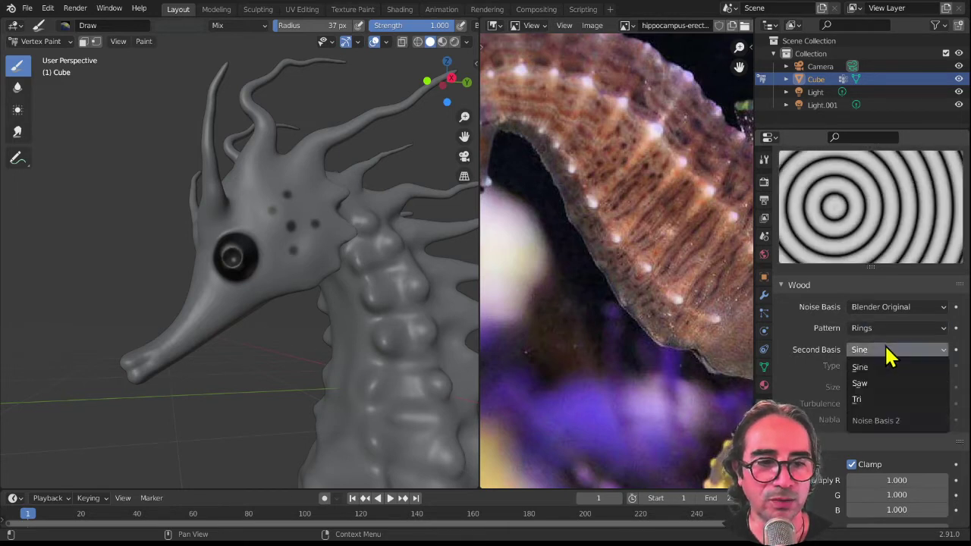
pyautogui.click(878, 385)
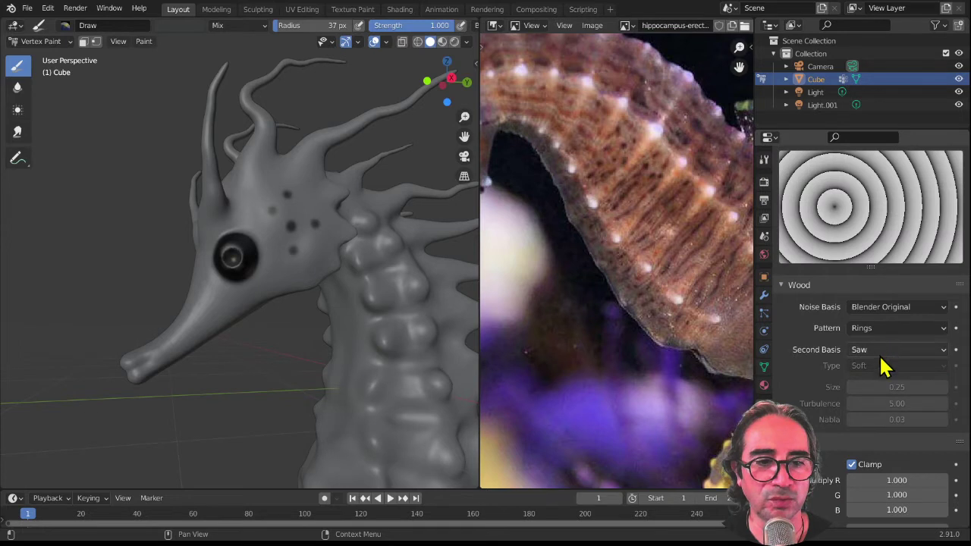
# - Settle on a Sine second basis, Ring Noise pattern, and Turbulence 2.30
pyautogui.click(885, 355)
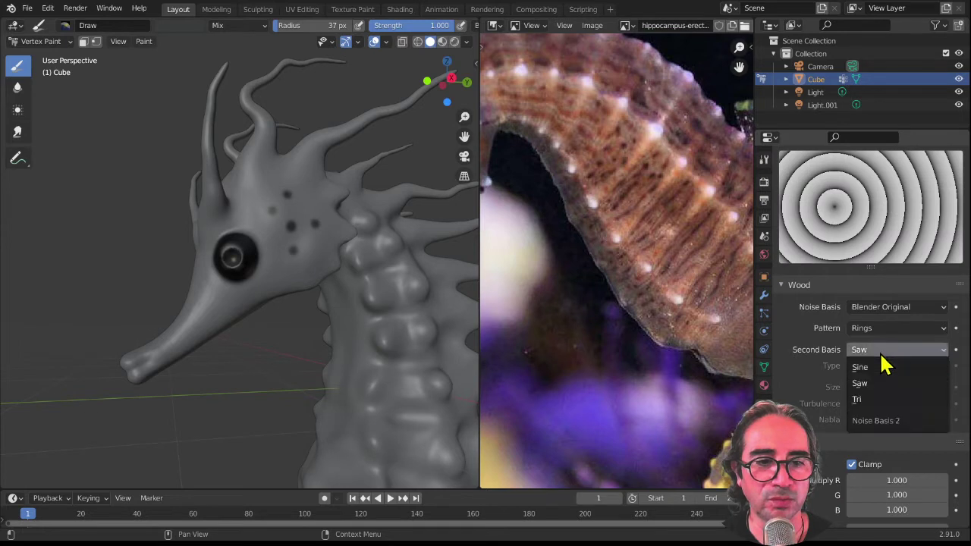
pyautogui.click(873, 400)
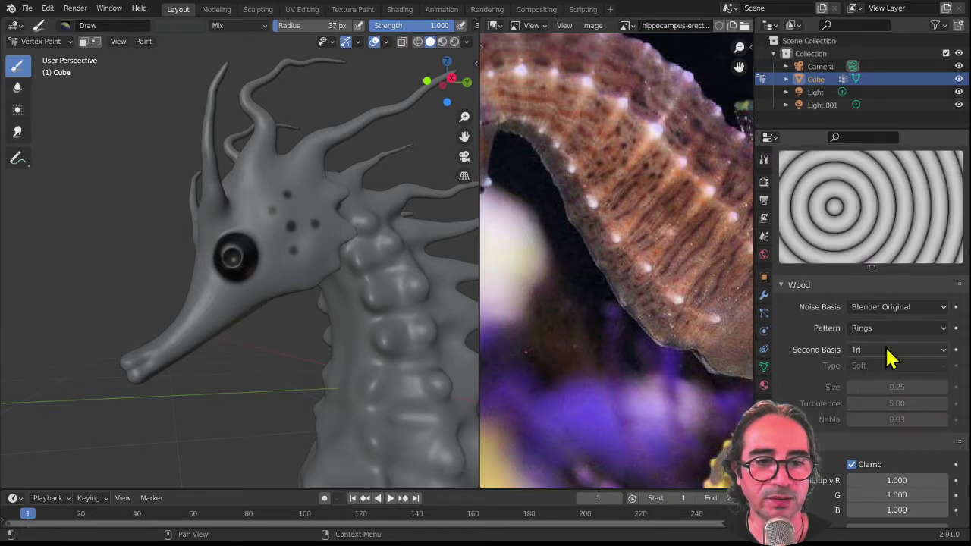
pyautogui.click(888, 352)
pyautogui.click(880, 371)
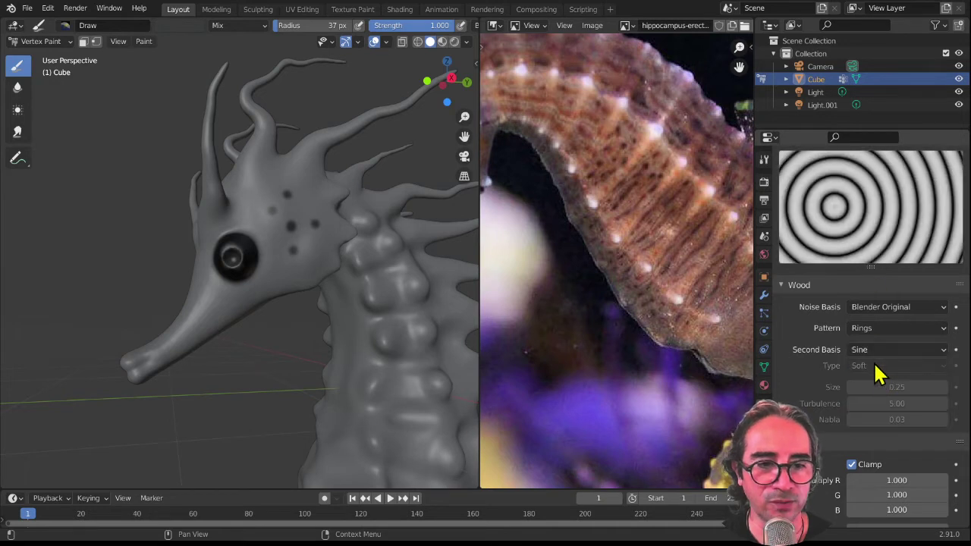
pyautogui.click(888, 330)
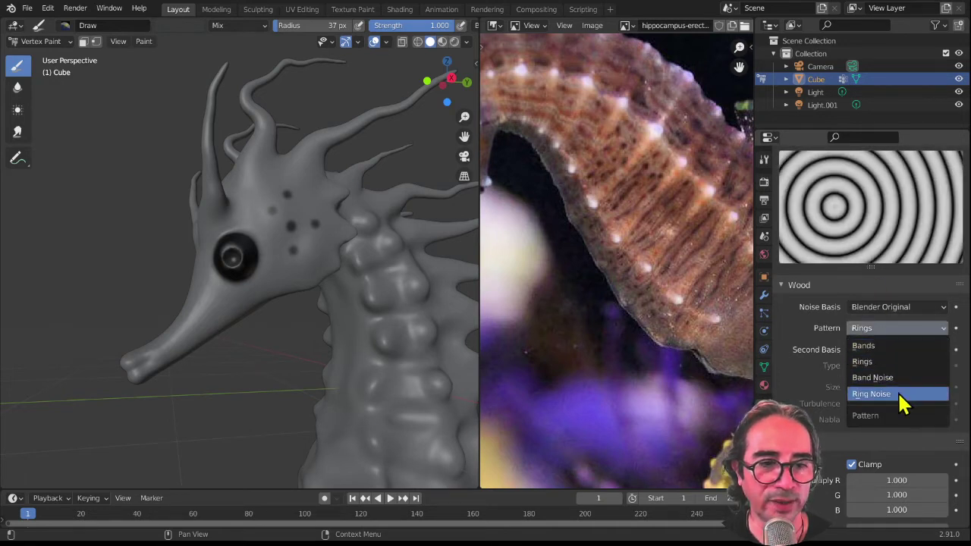
pyautogui.click(887, 393)
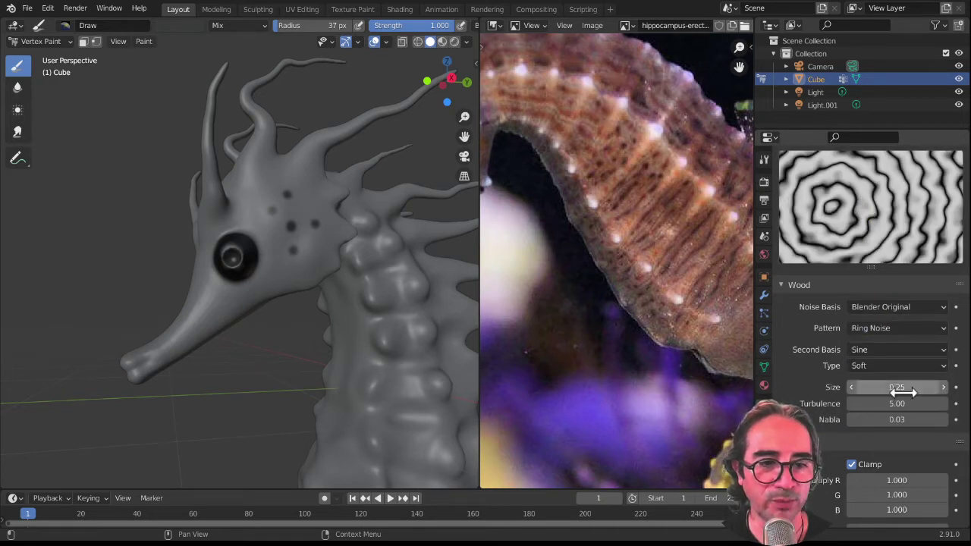
pyautogui.moveTo(897, 404)
pyautogui.mouseDown()
pyautogui.moveTo(877, 408)
pyautogui.moveTo(895, 406)
pyautogui.mouseUp()
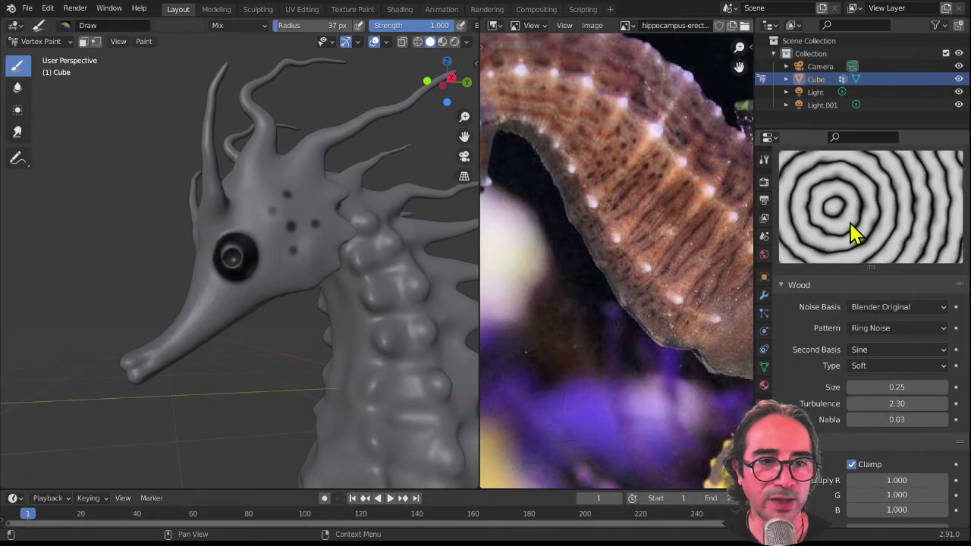
pyautogui.scroll(-3, 846, 410)
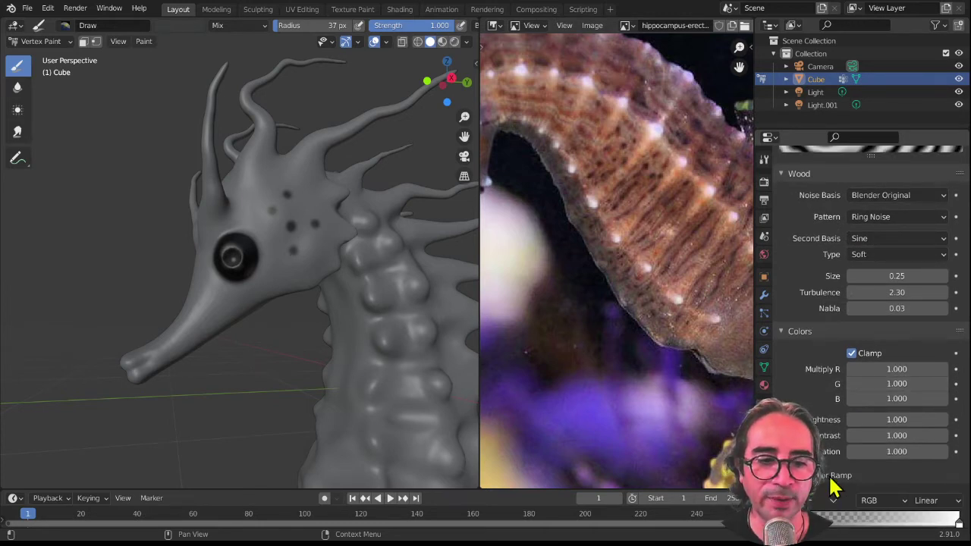
# - Expand the Color Ramp and reposition its white and dark stops
pyautogui.scroll(1, 826, 455)
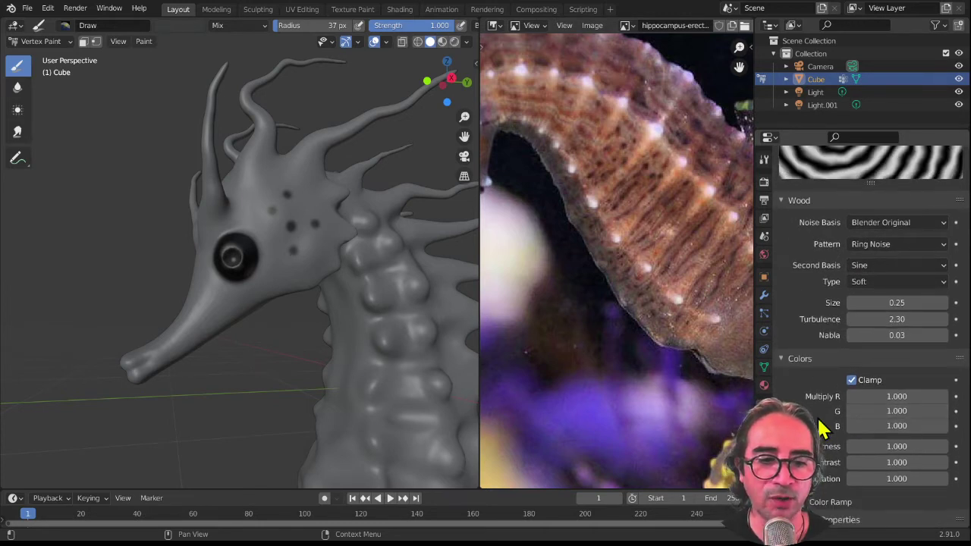
pyautogui.click(831, 502)
pyautogui.moveTo(831, 503); pyautogui.dragTo(809, 325, button='middle')
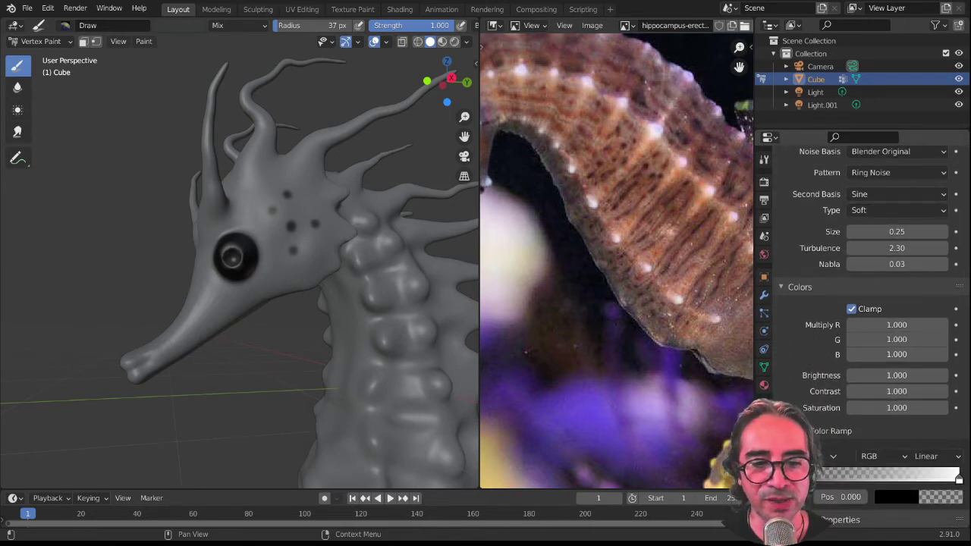
pyautogui.moveTo(835, 497); pyautogui.dragTo(899, 499)
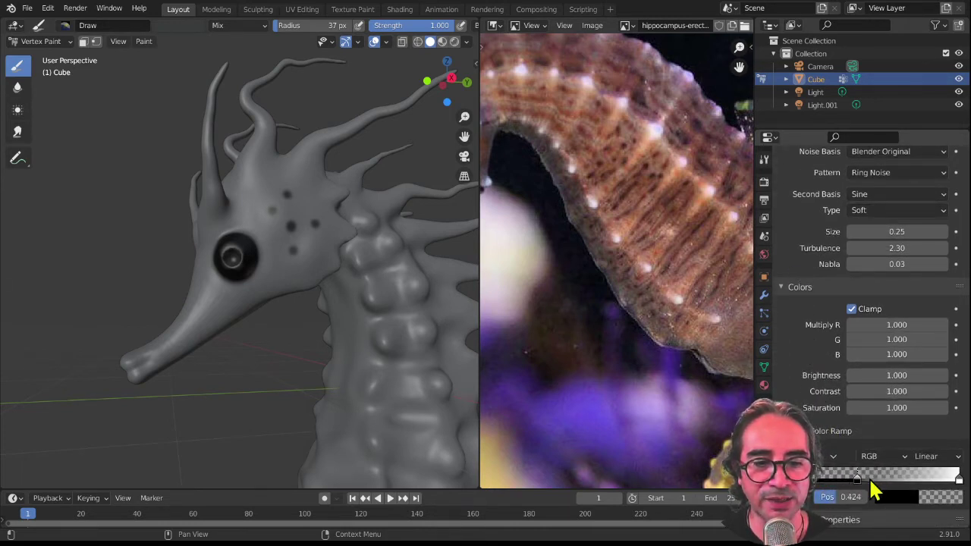
pyautogui.moveTo(958, 481)
pyautogui.mouseDown()
pyautogui.moveTo(840, 480)
pyautogui.moveTo(941, 476)
pyautogui.mouseUp()
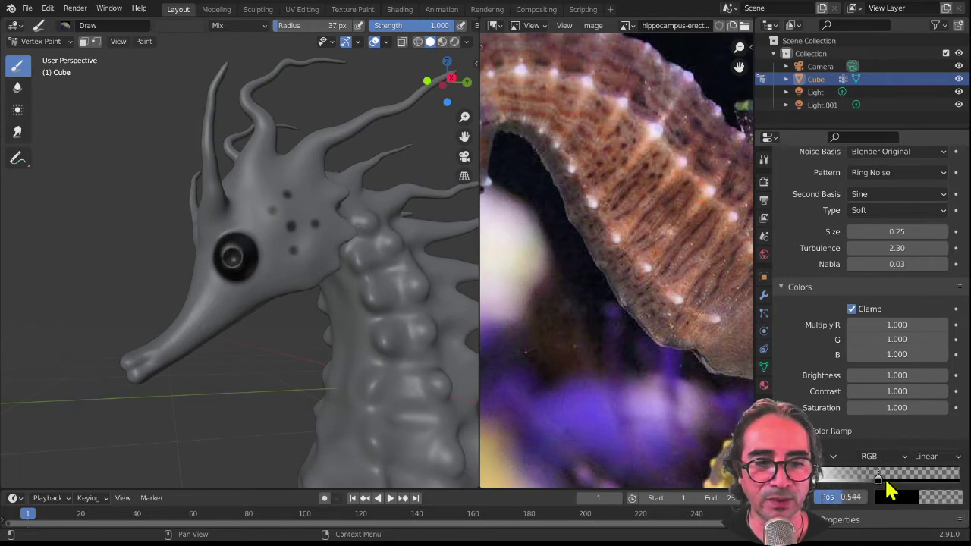
pyautogui.moveTo(846, 476); pyautogui.dragTo(836, 477)
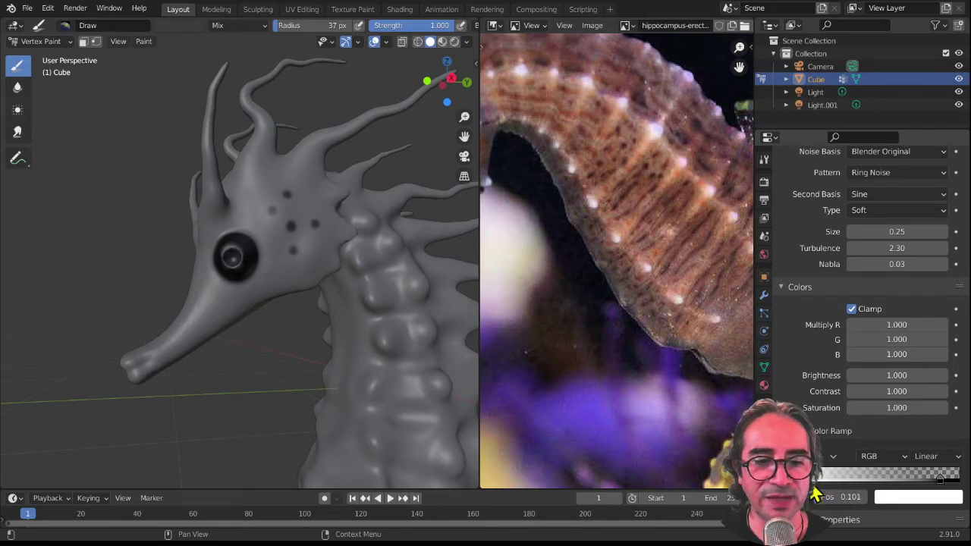
pyautogui.scroll(5, 870, 262)
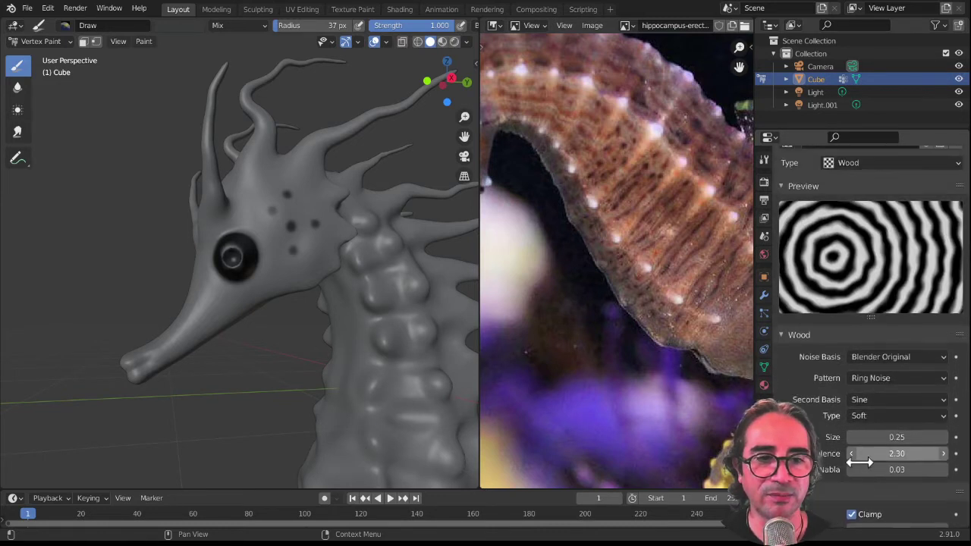
pyautogui.scroll(-3, 857, 485)
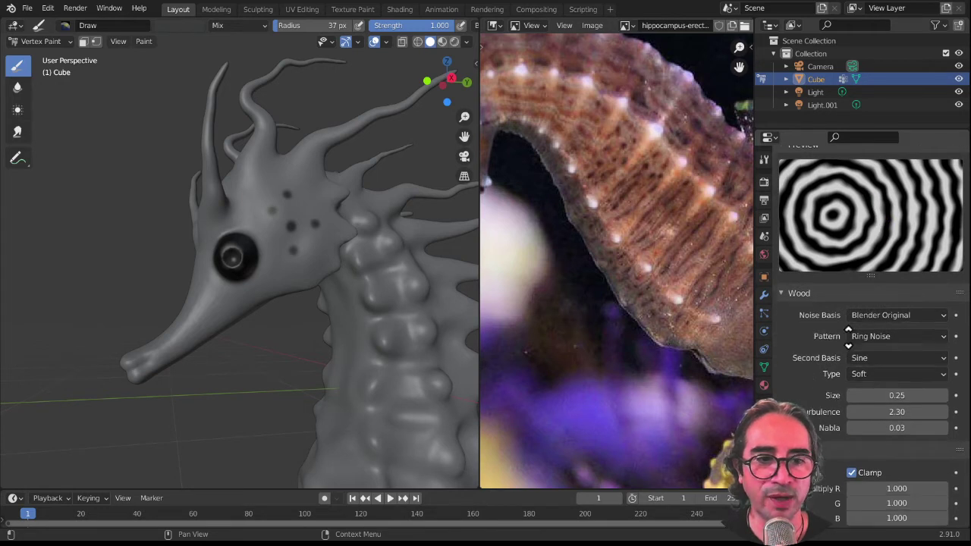
pyautogui.scroll(-4, 872, 478)
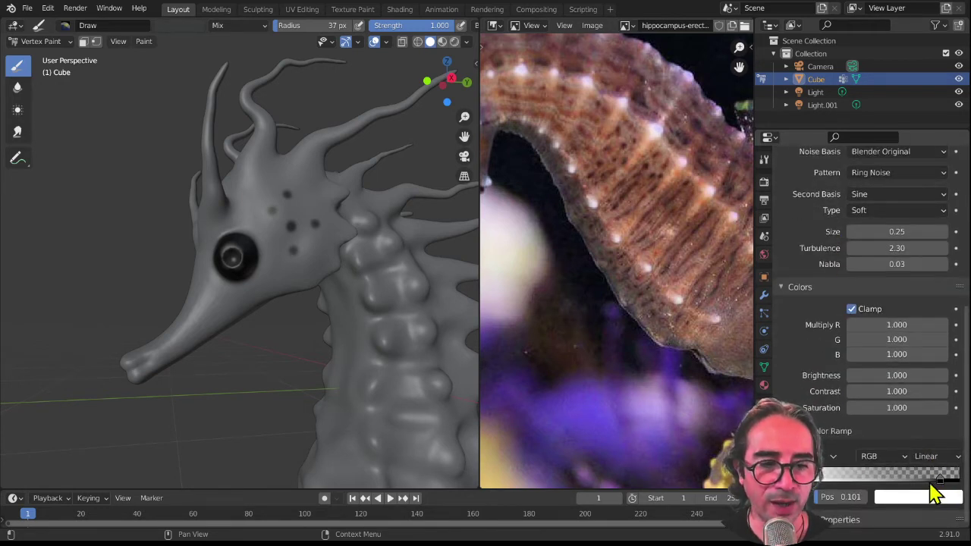
# - Move the black ramp stop to 0.788 and set its alpha to 0
pyautogui.click(938, 478)
pyautogui.moveTo(934, 478); pyautogui.dragTo(922, 494)
pyautogui.click(914, 499)
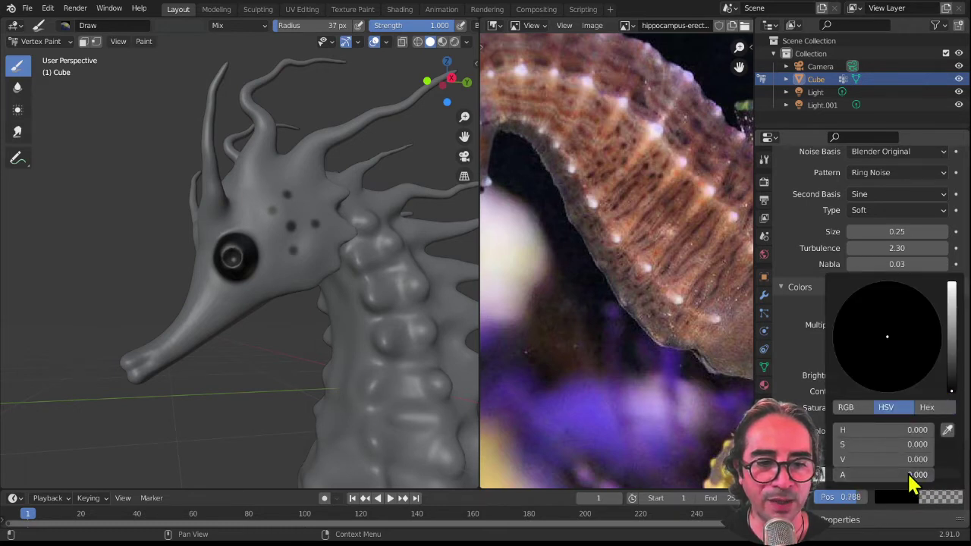
pyautogui.moveTo(861, 481); pyautogui.dragTo(818, 484)
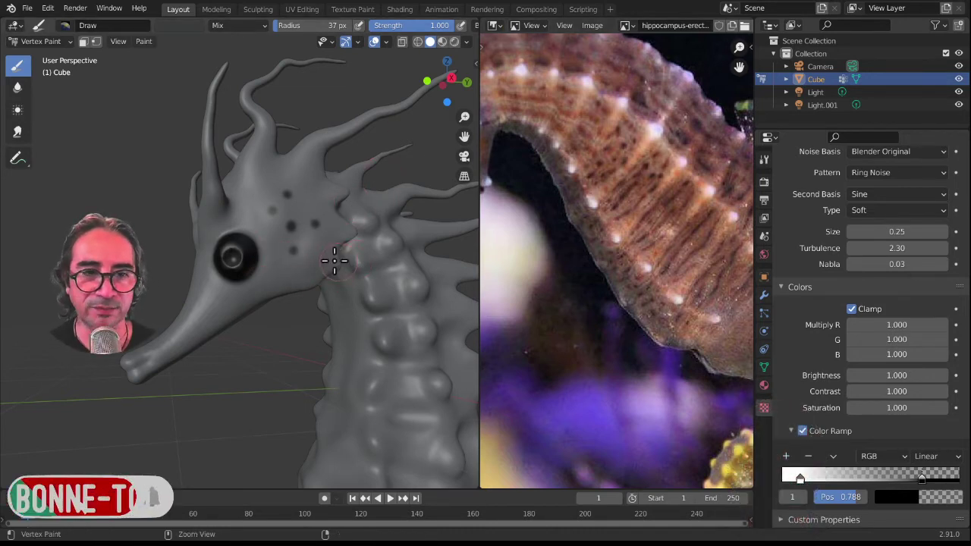
pyautogui.scroll(5, 839, 258)
pyautogui.scroll(6, 873, 304)
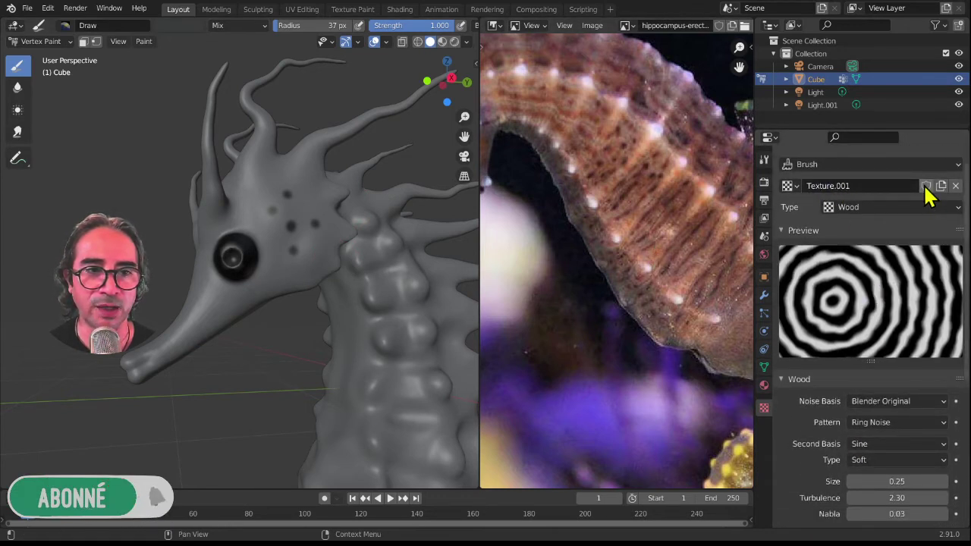
# - Give Texture.001 a fake user and make it the brush texture in the maximized view
pyautogui.click(926, 187)
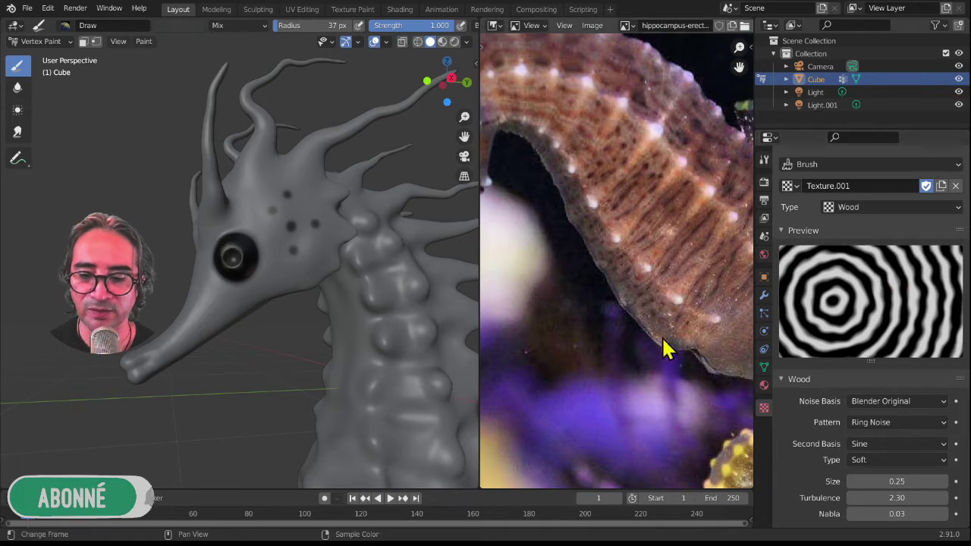
pyautogui.hotkey('ctrl', 'space')
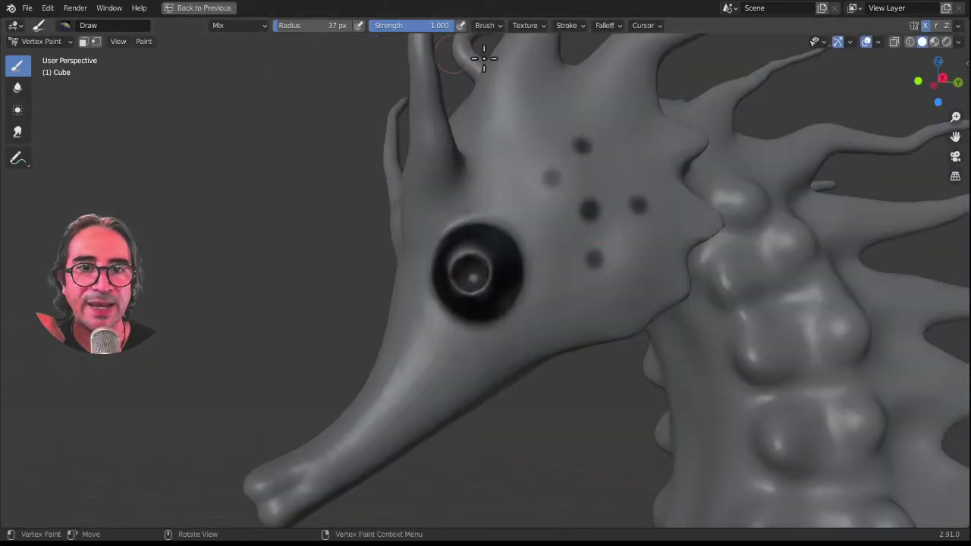
pyautogui.click(535, 27)
pyautogui.click(472, 51)
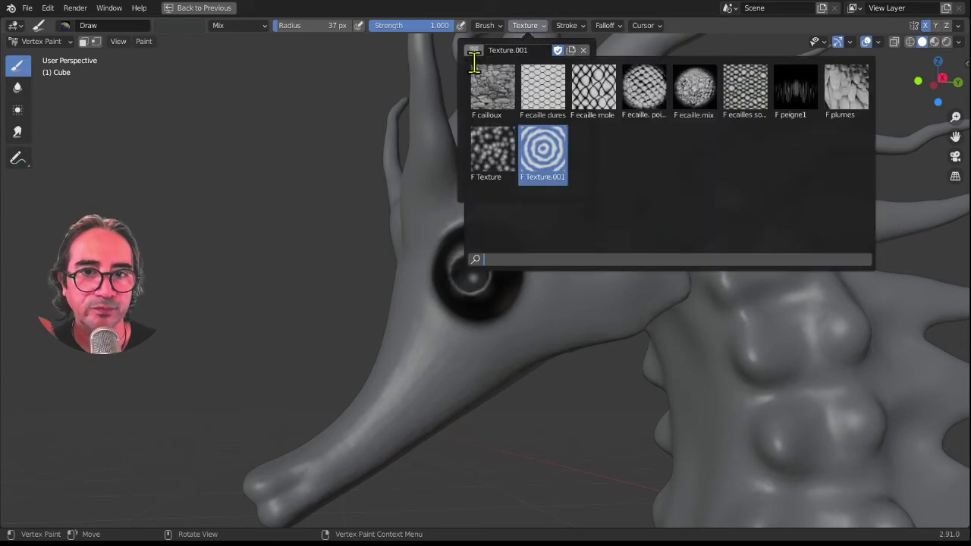
pyautogui.click(556, 174)
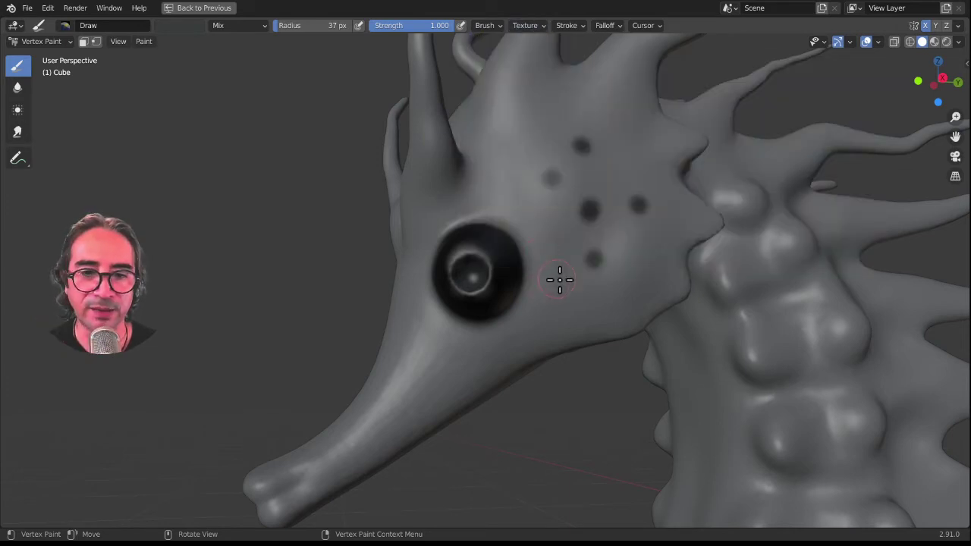
# - Set the brush radius to 141 px and stamp a ring pattern onto the head
pyautogui.press('f')
pyautogui.click(622, 266)
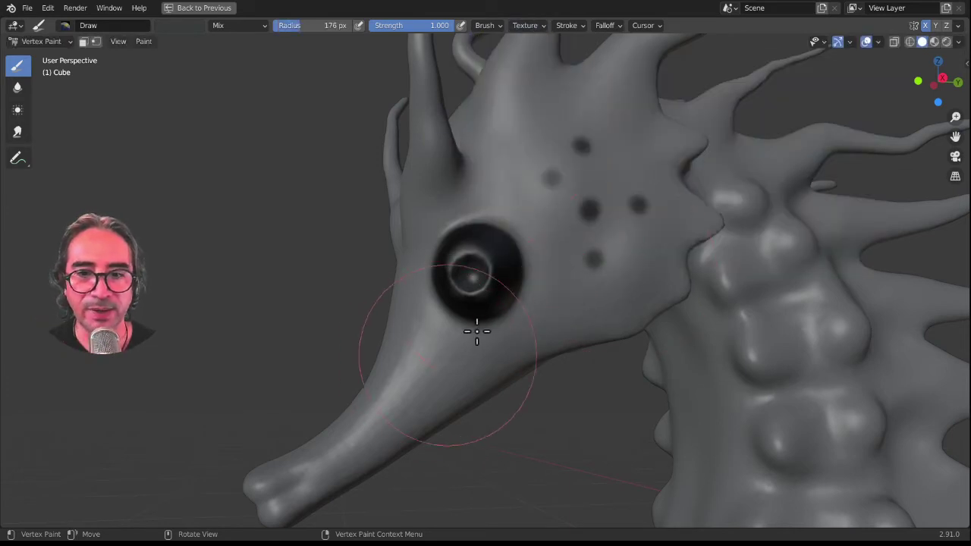
pyautogui.press('f')
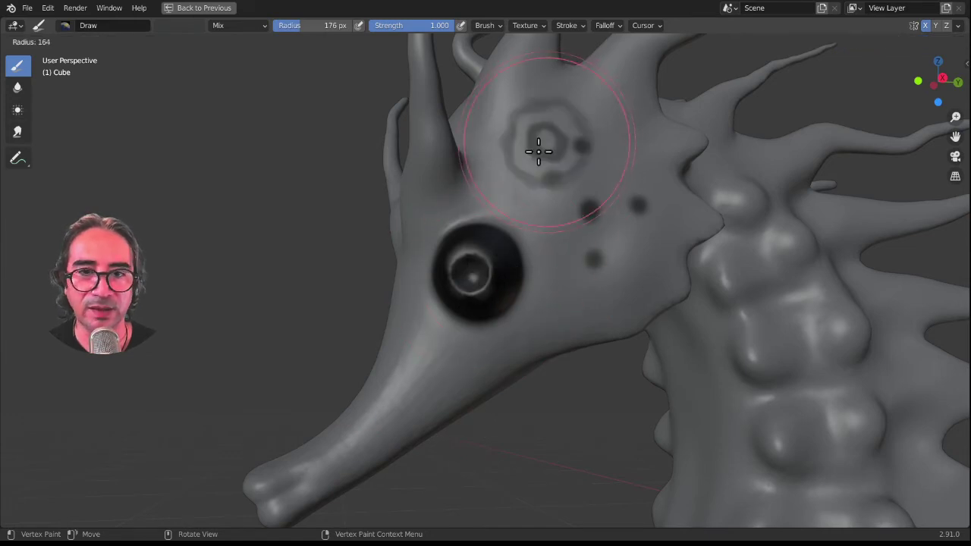
pyautogui.click(522, 140)
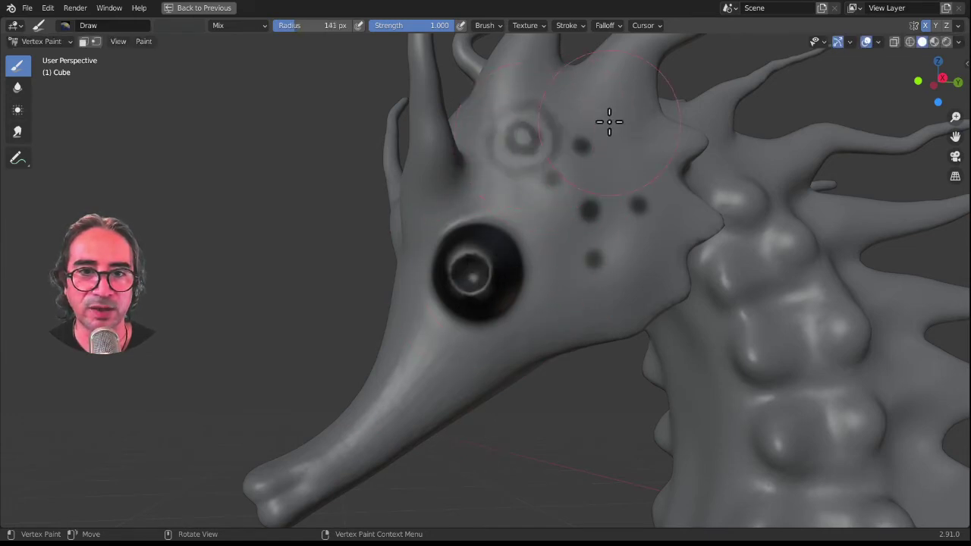
pyautogui.click(610, 105)
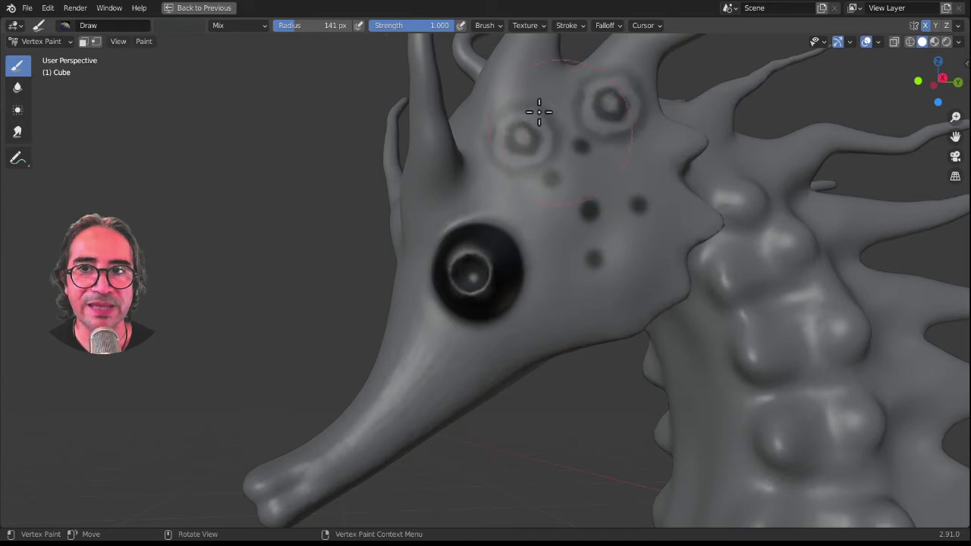
pyautogui.click(177, 26)
# - Make the brush white, stamp a bright ring above the eye, and load the dotted texture
pyautogui.click(262, 40)
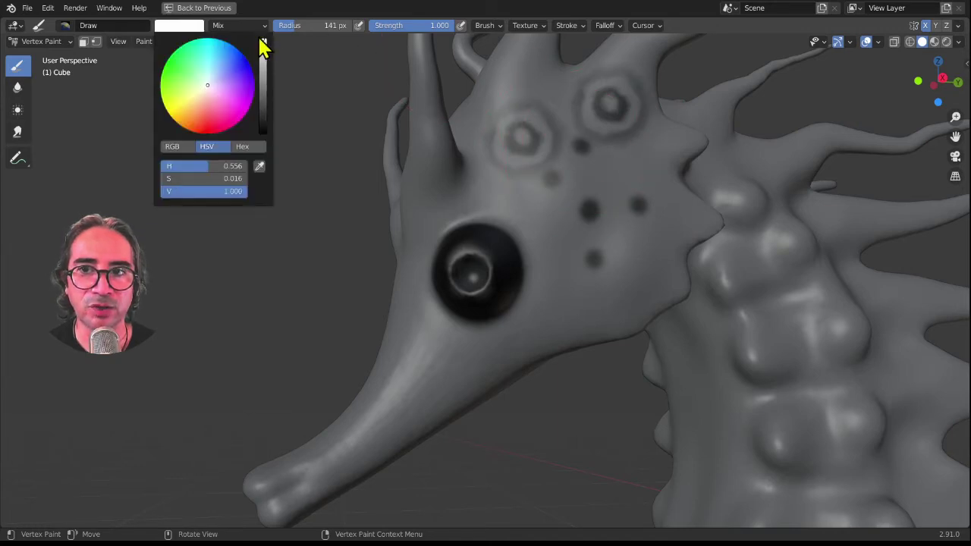
pyautogui.click(540, 169)
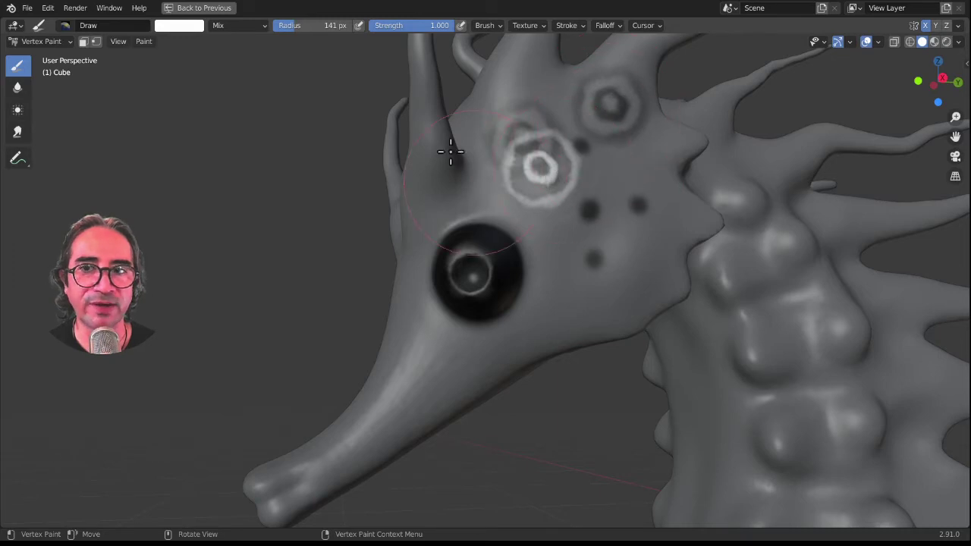
pyautogui.click(531, 27)
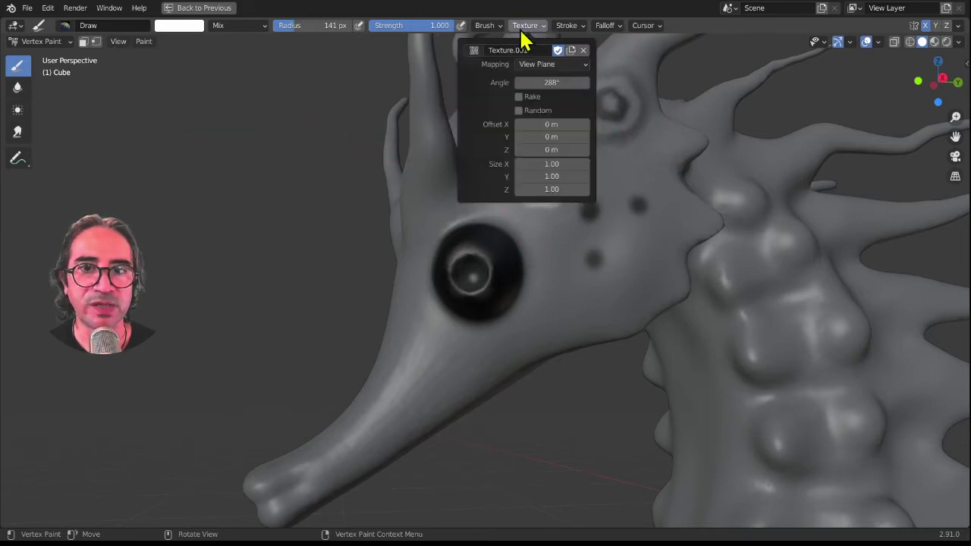
pyautogui.click(473, 50)
pyautogui.click(488, 161)
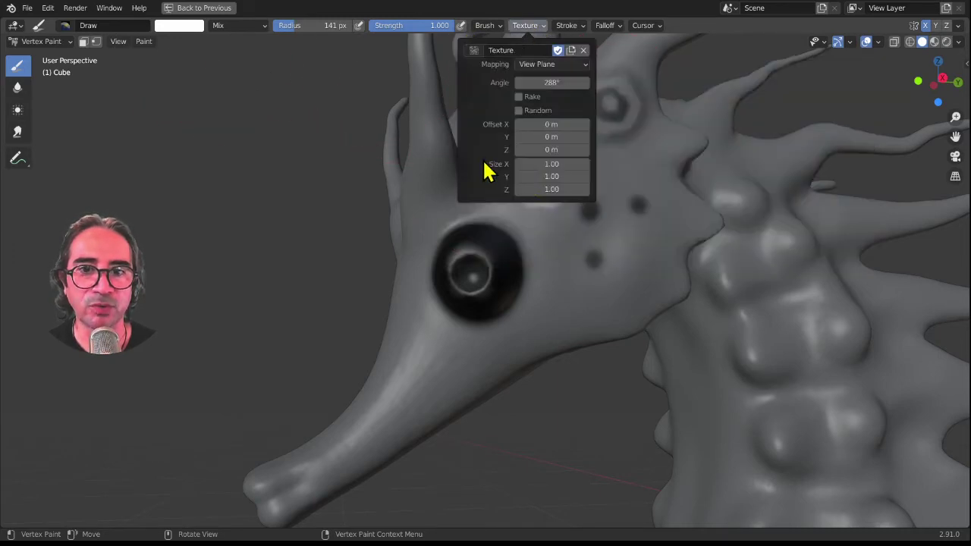
# - Stamp faint light dots around the dark spots on the head
pyautogui.click(611, 220)
pyautogui.moveTo(618, 177); pyautogui.dragTo(625, 181)
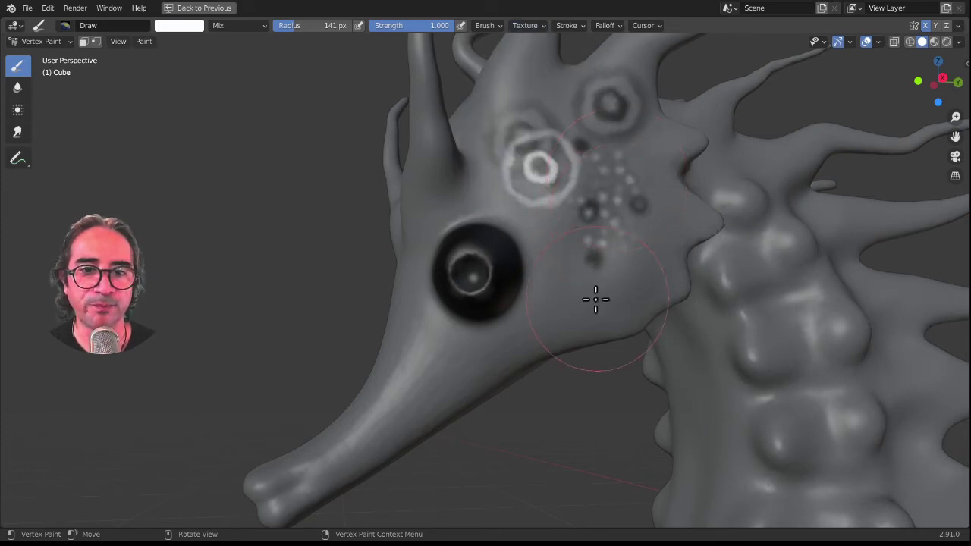
pyautogui.moveTo(596, 299); pyautogui.dragTo(609, 293)
pyautogui.click(181, 26)
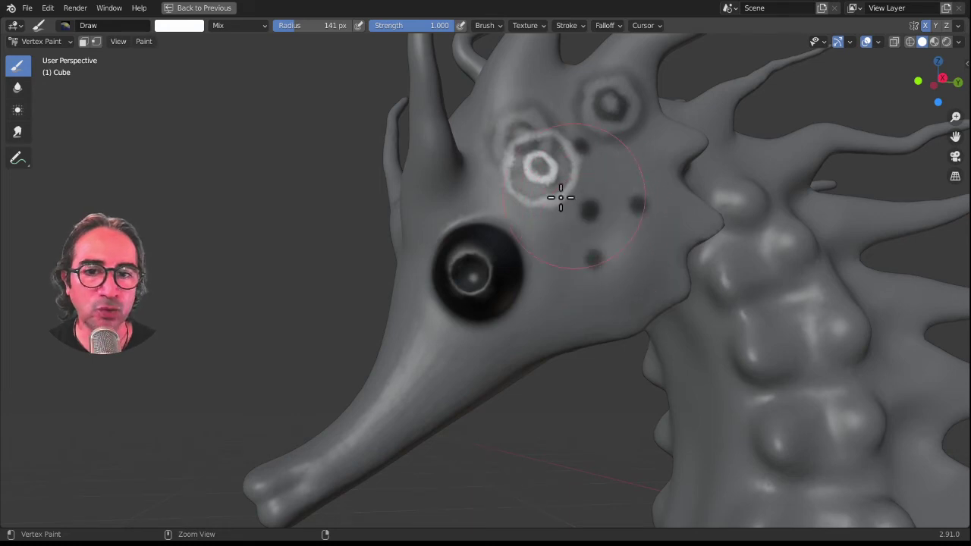
pyautogui.click(189, 26)
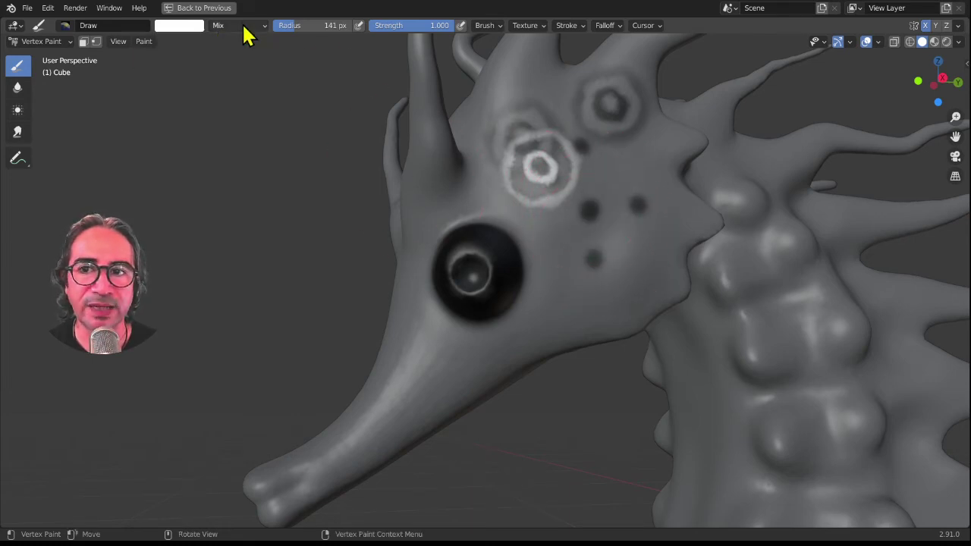
# - Switch brush blending to Add, stamp a white ring, and speckle the head with dots
pyautogui.click(234, 25)
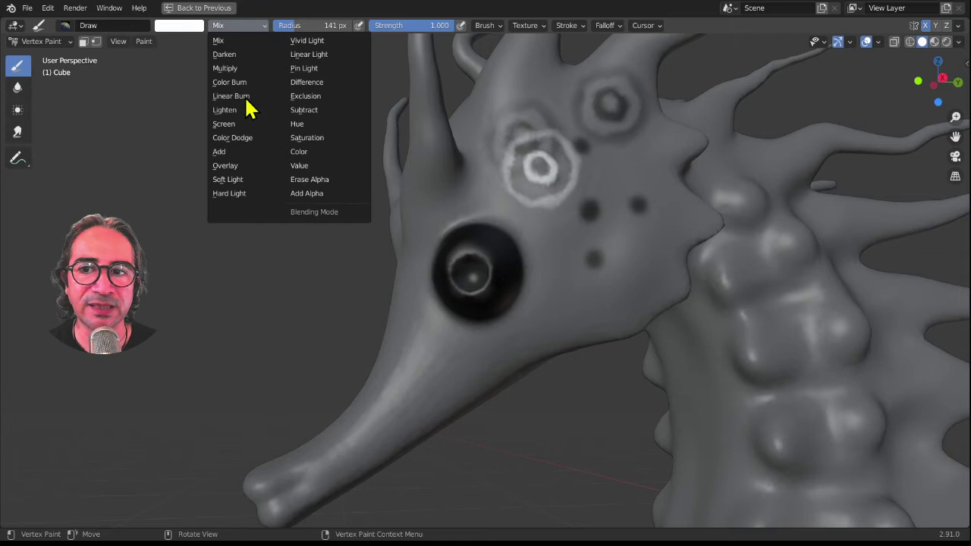
pyautogui.click(230, 157)
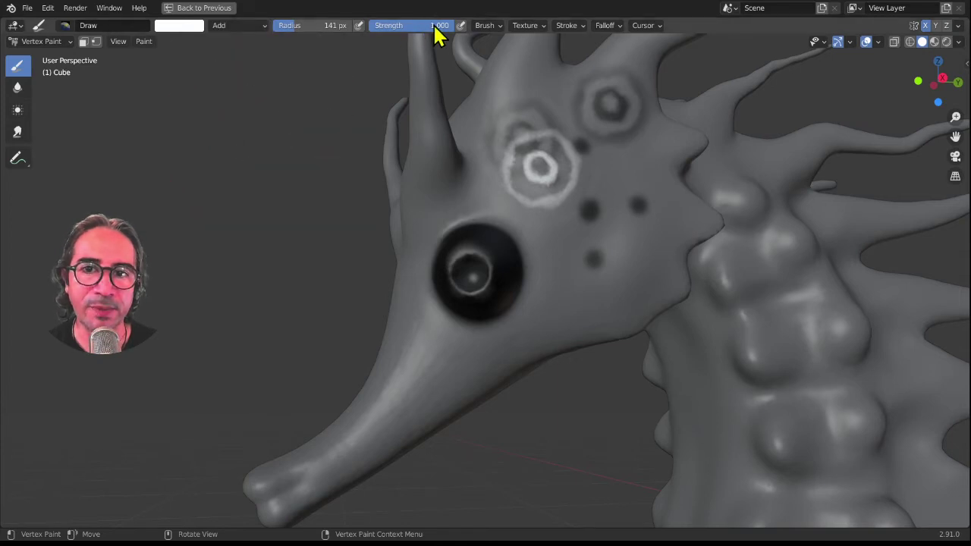
pyautogui.click(619, 210)
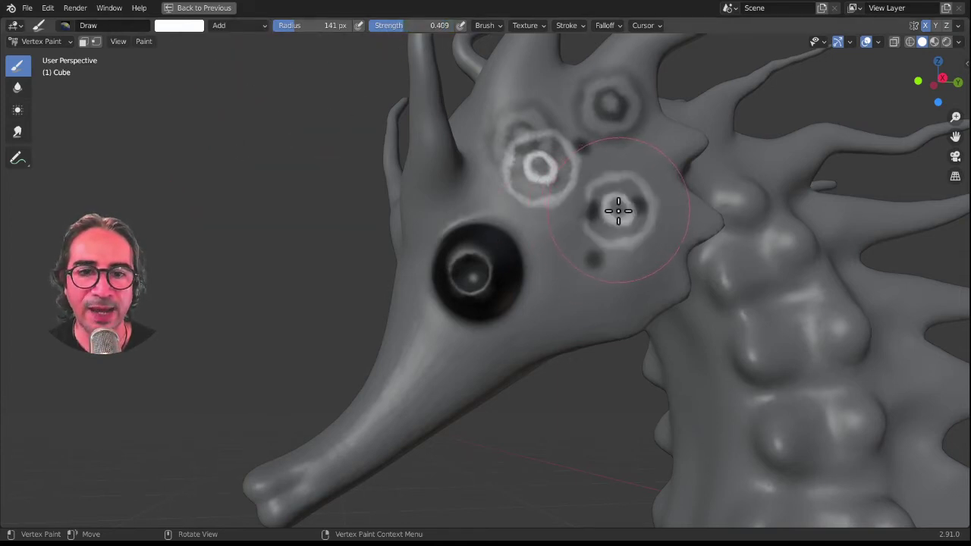
pyautogui.click(531, 27)
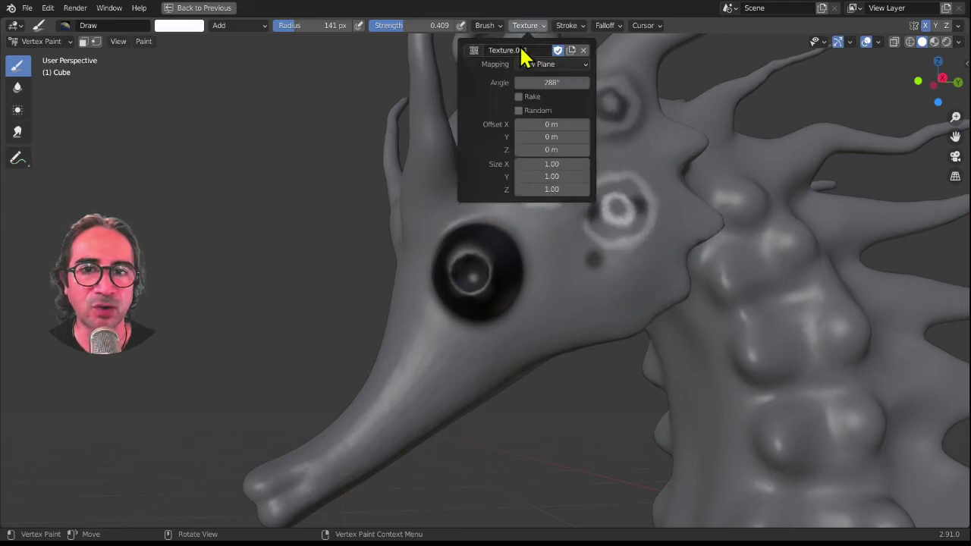
pyautogui.click(474, 50)
pyautogui.click(499, 156)
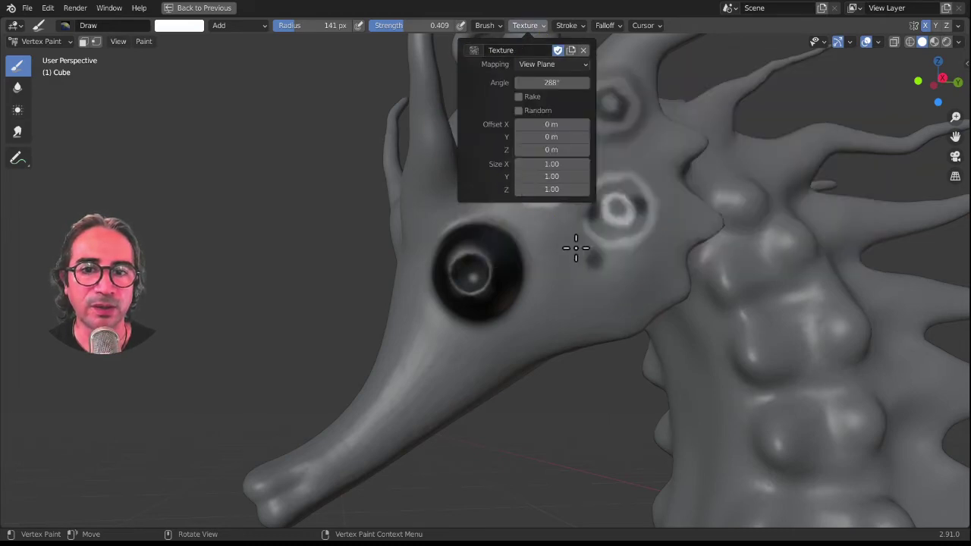
pyautogui.moveTo(573, 242); pyautogui.dragTo(627, 288)
pyautogui.moveTo(629, 162); pyautogui.dragTo(622, 154)
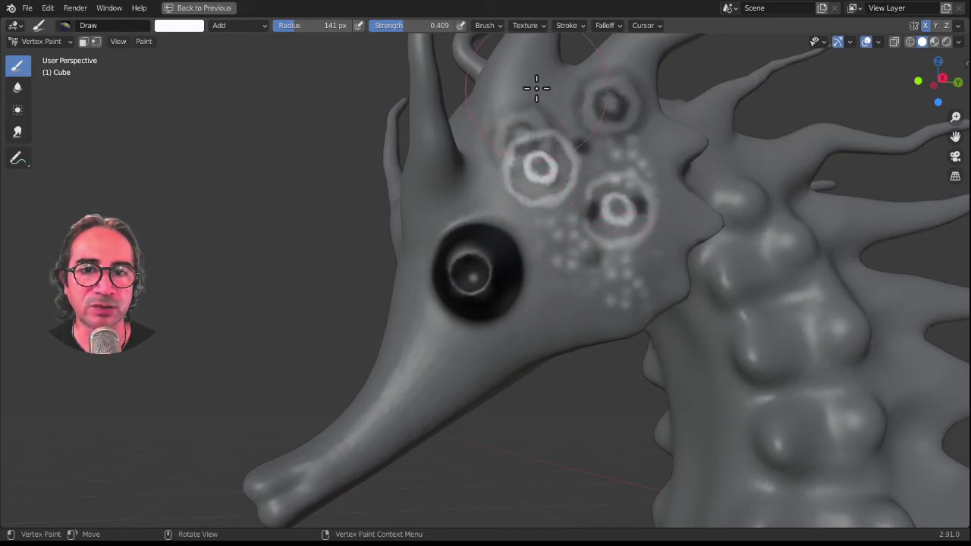
pyautogui.moveTo(537, 88); pyautogui.dragTo(539, 119)
# - Speckle the snout and cheeks below the eye with white dots
pyautogui.moveTo(490, 238)
pyautogui.mouseDown(button='middle')
pyautogui.moveTo(538, 299)
pyautogui.moveTo(582, 299)
pyautogui.moveTo(533, 317)
pyautogui.mouseUp(button='middle')
pyautogui.moveTo(533, 317)
pyautogui.mouseDown()
pyautogui.moveTo(491, 449)
pyautogui.moveTo(491, 254)
pyautogui.mouseUp()
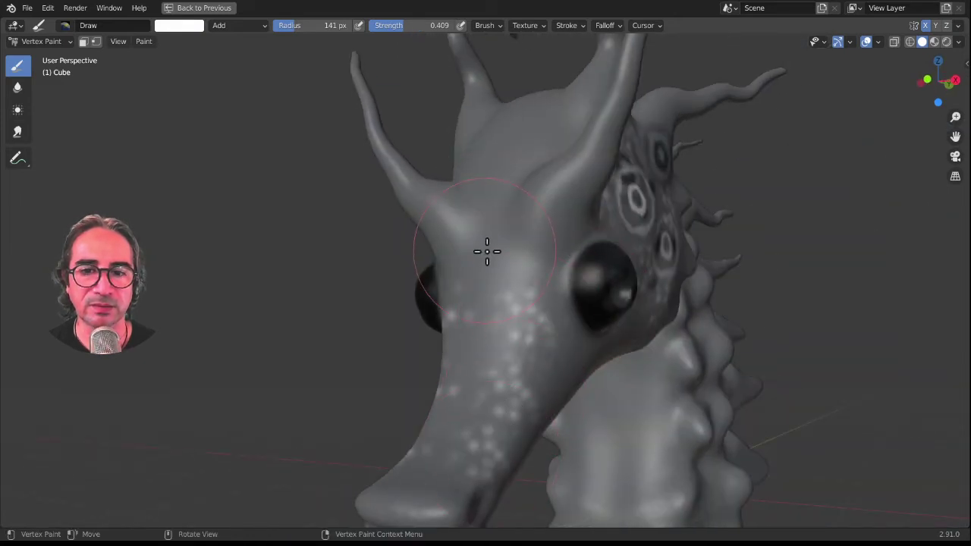
pyautogui.moveTo(531, 282)
pyautogui.mouseDown(button='middle')
pyautogui.moveTo(546, 319)
pyautogui.moveTo(463, 314)
pyautogui.moveTo(555, 296)
pyautogui.moveTo(523, 395)
pyautogui.moveTo(516, 391)
pyautogui.moveTo(575, 341)
pyautogui.mouseUp(button='middle')
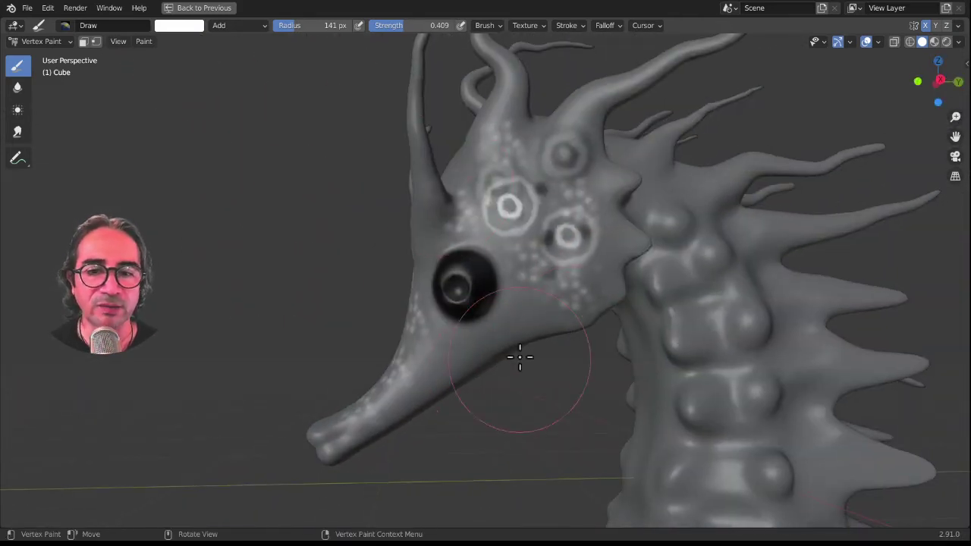
pyautogui.moveTo(473, 362); pyautogui.dragTo(439, 324, button='middle')
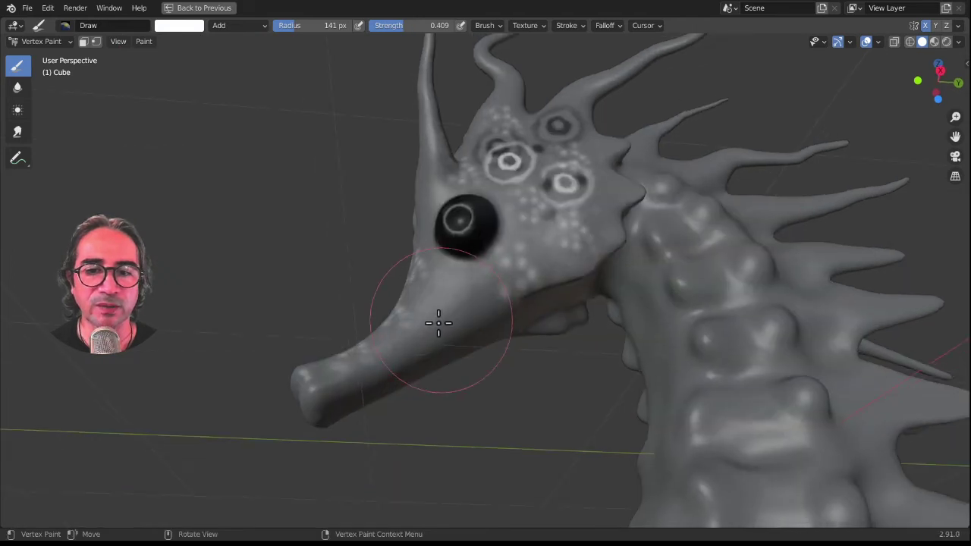
pyautogui.moveTo(438, 324)
pyautogui.mouseDown()
pyautogui.moveTo(444, 332)
pyautogui.moveTo(403, 372)
pyautogui.moveTo(492, 307)
pyautogui.mouseUp()
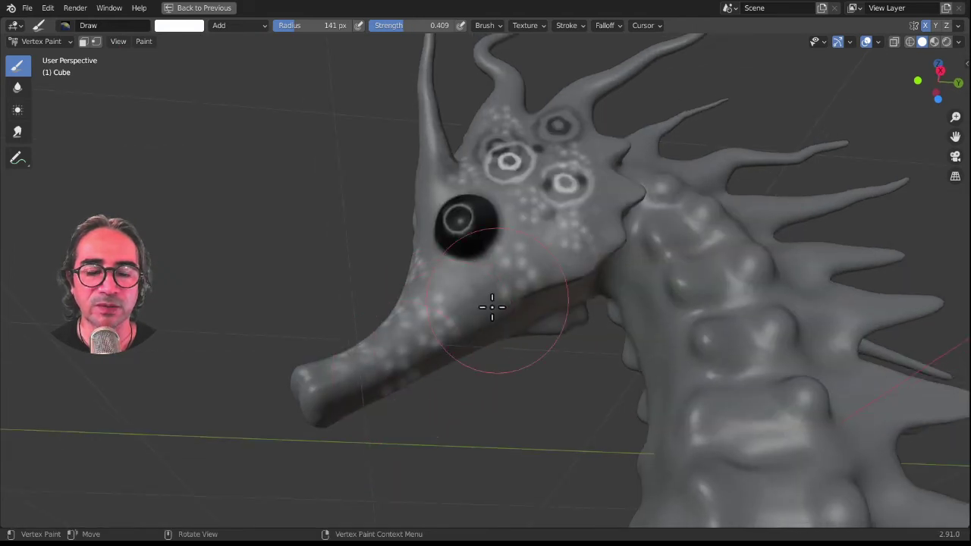
pyautogui.moveTo(759, 332)
pyautogui.mouseDown(button='middle')
pyautogui.moveTo(549, 191)
pyautogui.moveTo(563, 262)
pyautogui.moveTo(574, 261)
pyautogui.moveTo(542, 332)
pyautogui.mouseUp(button='middle')
pyautogui.scroll(-4, 493, 281)
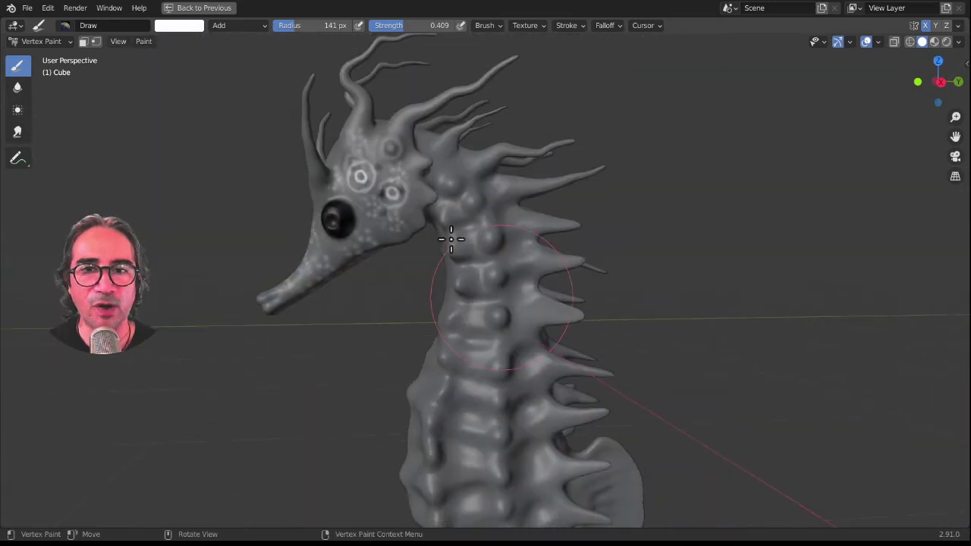
# - Unlink the brush texture and paint the top spine and back spikes plain white
pyautogui.click(540, 28)
pyautogui.click(583, 50)
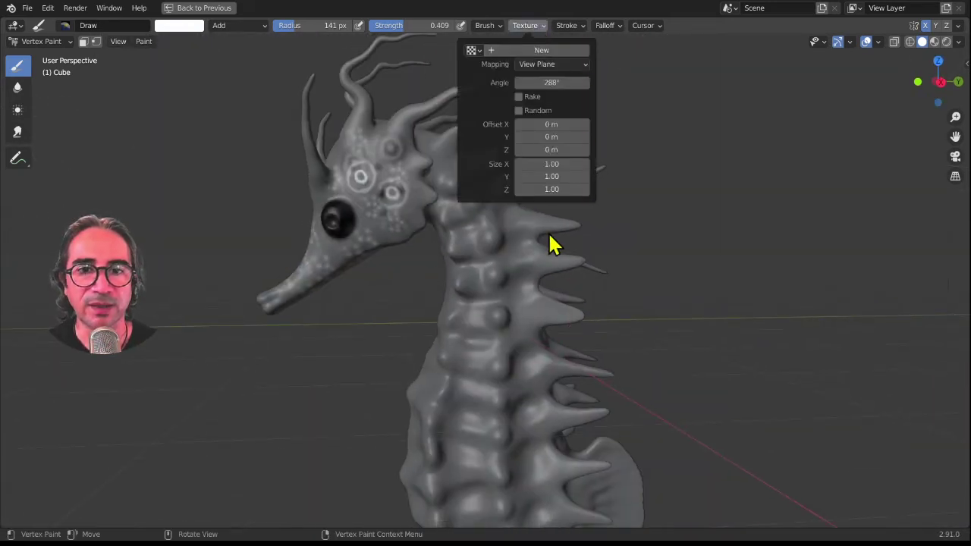
pyautogui.moveTo(536, 195)
pyautogui.mouseDown(button='middle')
pyautogui.moveTo(557, 182)
pyautogui.moveTo(543, 171)
pyautogui.mouseUp(button='middle')
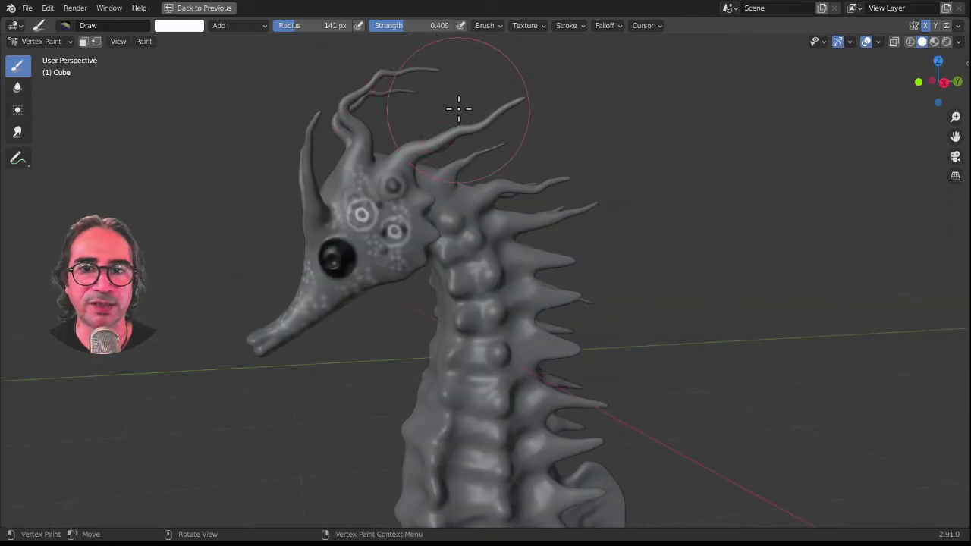
pyautogui.moveTo(505, 107)
pyautogui.mouseDown()
pyautogui.moveTo(538, 180)
pyautogui.moveTo(559, 195)
pyautogui.moveTo(542, 200)
pyautogui.moveTo(575, 312)
pyautogui.moveTo(574, 299)
pyautogui.moveTo(570, 353)
pyautogui.moveTo(595, 407)
pyautogui.moveTo(589, 401)
pyautogui.mouseUp()
# - Lighten the spikes further down the back and along the coiled tail
pyautogui.scroll(3, 557, 349)
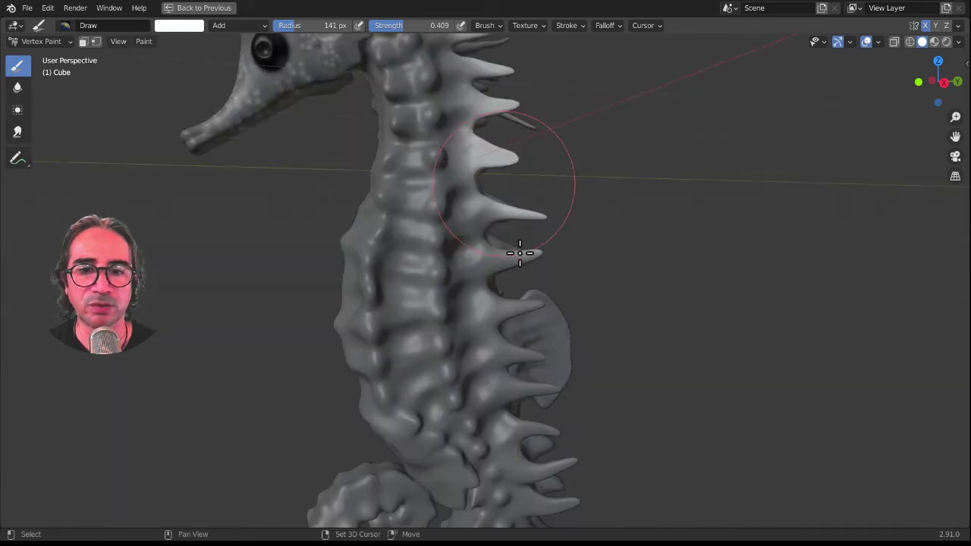
pyautogui.moveTo(521, 255)
pyautogui.mouseDown(button='middle')
pyautogui.moveTo(569, 240)
pyautogui.moveTo(560, 235)
pyautogui.mouseUp(button='middle')
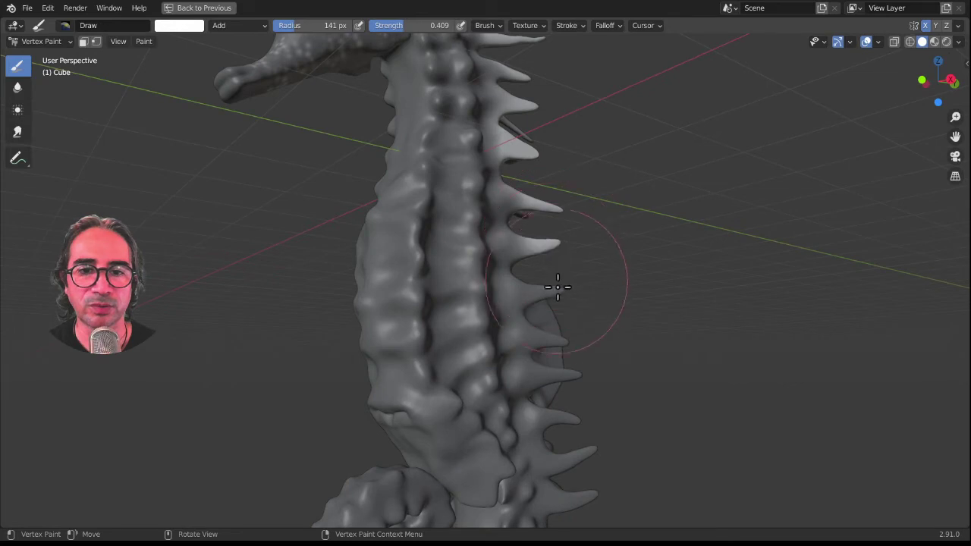
pyautogui.moveTo(549, 288)
pyautogui.mouseDown()
pyautogui.moveTo(581, 289)
pyautogui.moveTo(569, 337)
pyautogui.moveTo(590, 390)
pyautogui.moveTo(592, 433)
pyautogui.moveTo(628, 478)
pyautogui.moveTo(600, 448)
pyautogui.mouseUp()
pyautogui.moveTo(601, 448)
pyautogui.mouseDown(button='middle')
pyautogui.moveTo(569, 230)
pyautogui.moveTo(564, 289)
pyautogui.mouseUp(button='middle')
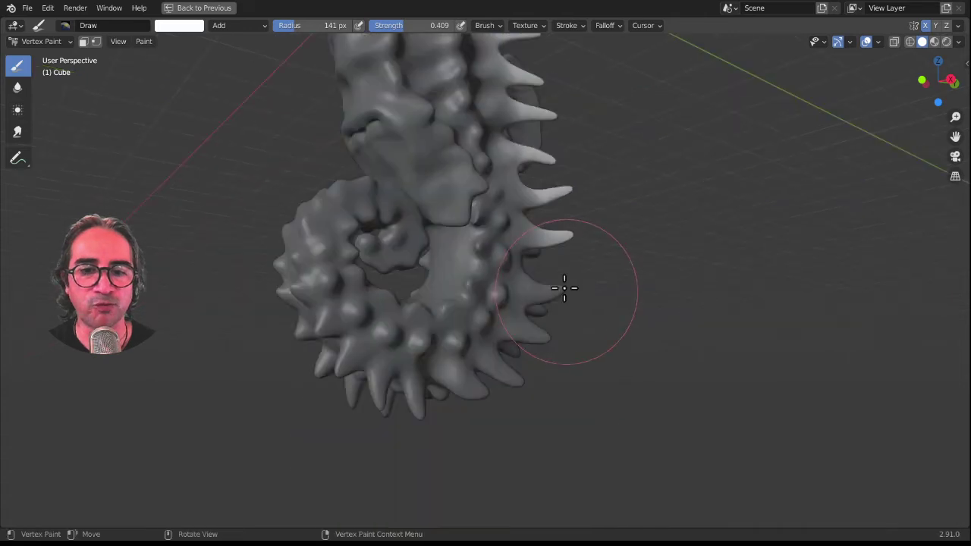
pyautogui.moveTo(574, 305)
pyautogui.mouseDown()
pyautogui.moveTo(546, 368)
pyautogui.moveTo(514, 397)
pyautogui.moveTo(453, 412)
pyautogui.moveTo(353, 423)
pyautogui.moveTo(287, 330)
pyautogui.moveTo(273, 276)
pyautogui.moveTo(286, 265)
pyautogui.moveTo(286, 310)
pyautogui.moveTo(312, 341)
pyautogui.mouseUp()
pyautogui.moveTo(412, 397); pyautogui.dragTo(341, 326, button='middle')
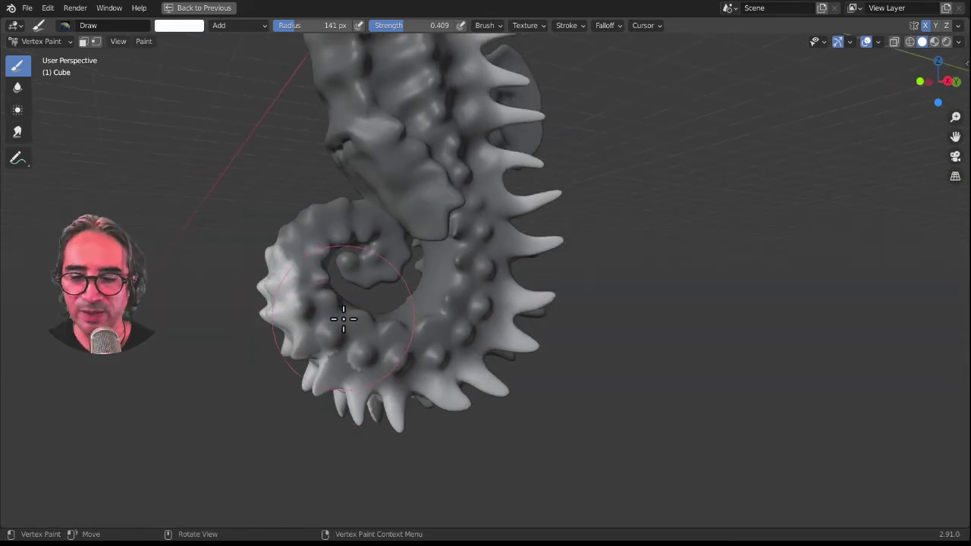
# - Sample the grey body colour, lighten the tail coil's left side, and switch blending to Mix
pyautogui.press('s')
pyautogui.moveTo(337, 318)
pyautogui.mouseDown()
pyautogui.moveTo(314, 288)
pyautogui.moveTo(323, 291)
pyautogui.mouseUp()
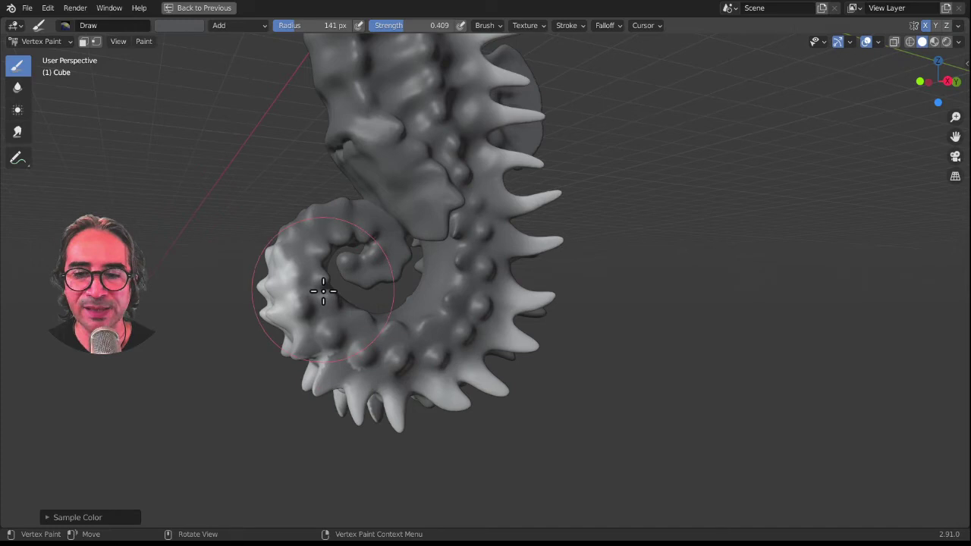
pyautogui.press('f')
pyautogui.click(308, 284)
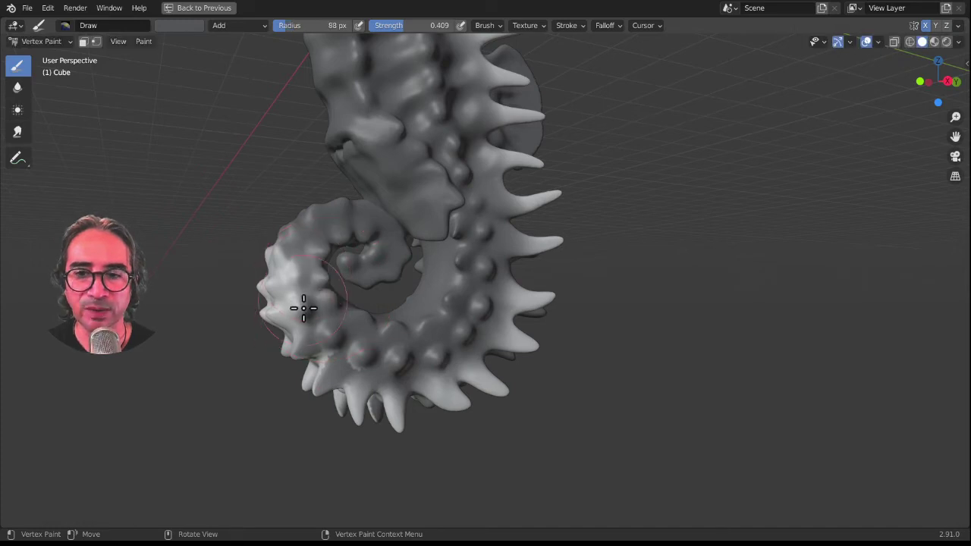
pyautogui.write('f1')
pyautogui.press('Return')
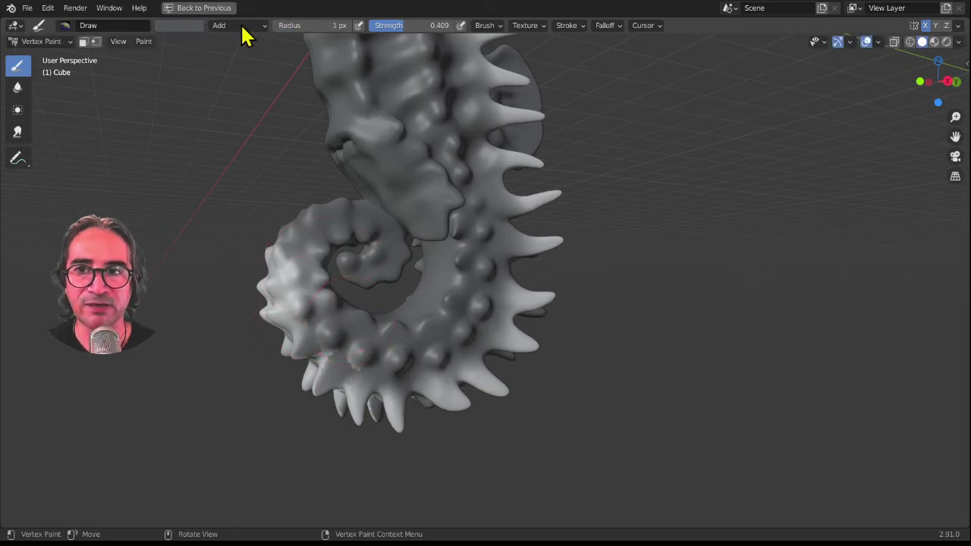
pyautogui.click(244, 31)
pyautogui.click(242, 41)
# - Resample grey and paint over the tail spiral with a 57 px brush
pyautogui.press('f')
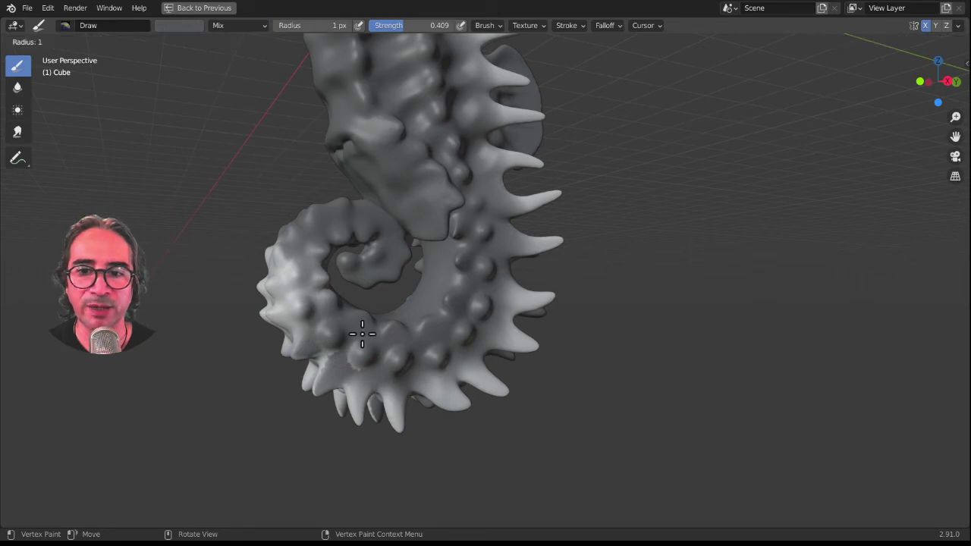
pyautogui.press('Return')
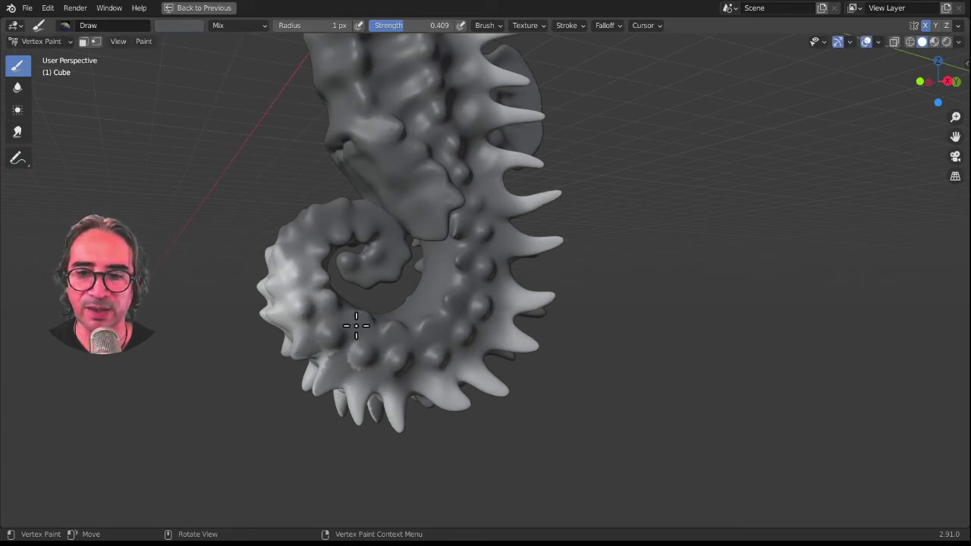
pyautogui.press('s')
pyautogui.press('f')
pyautogui.click(308, 301)
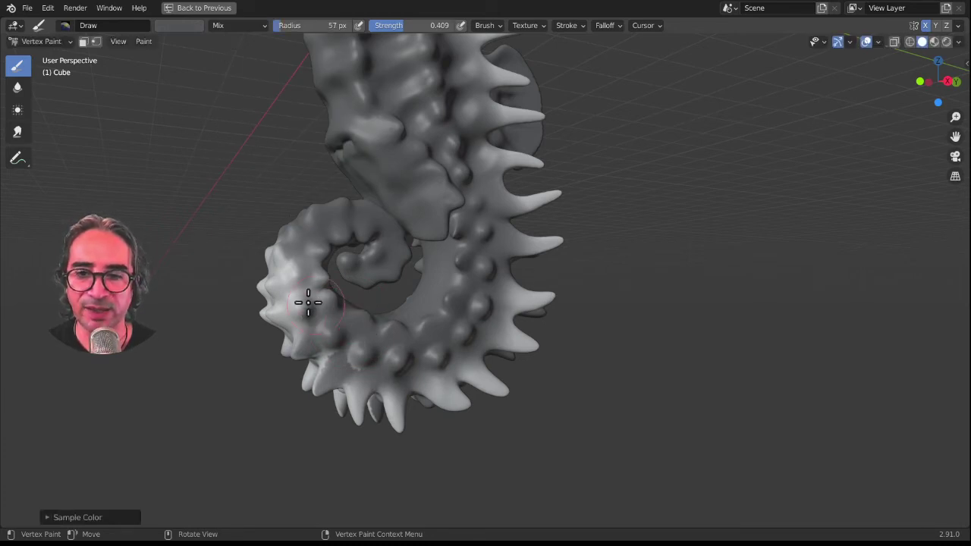
pyautogui.moveTo(308, 327)
pyautogui.mouseDown()
pyautogui.moveTo(299, 251)
pyautogui.moveTo(321, 314)
pyautogui.moveTo(316, 243)
pyautogui.mouseUp()
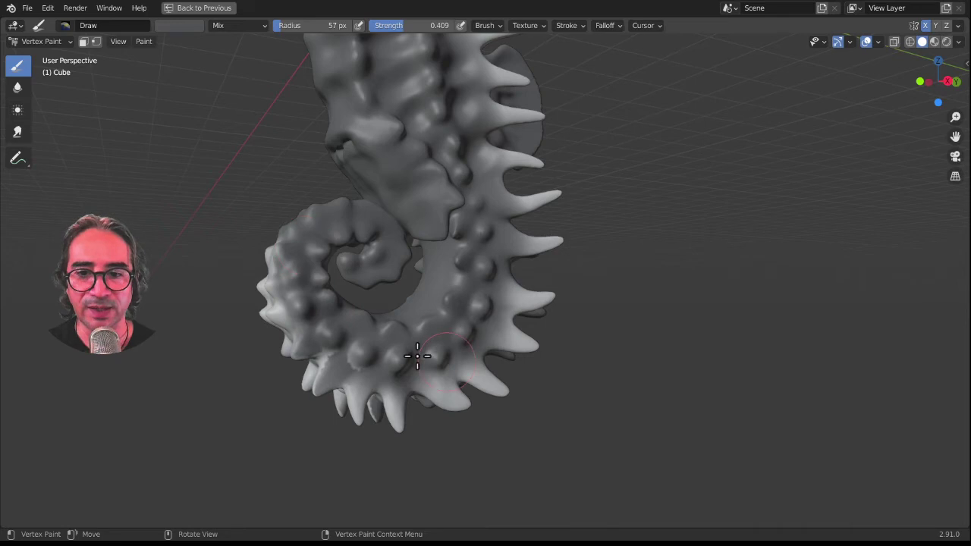
pyautogui.moveTo(416, 356)
pyautogui.mouseDown(button='middle')
pyautogui.moveTo(386, 354)
pyautogui.moveTo(431, 310)
pyautogui.moveTo(447, 386)
pyautogui.mouseUp(button='middle')
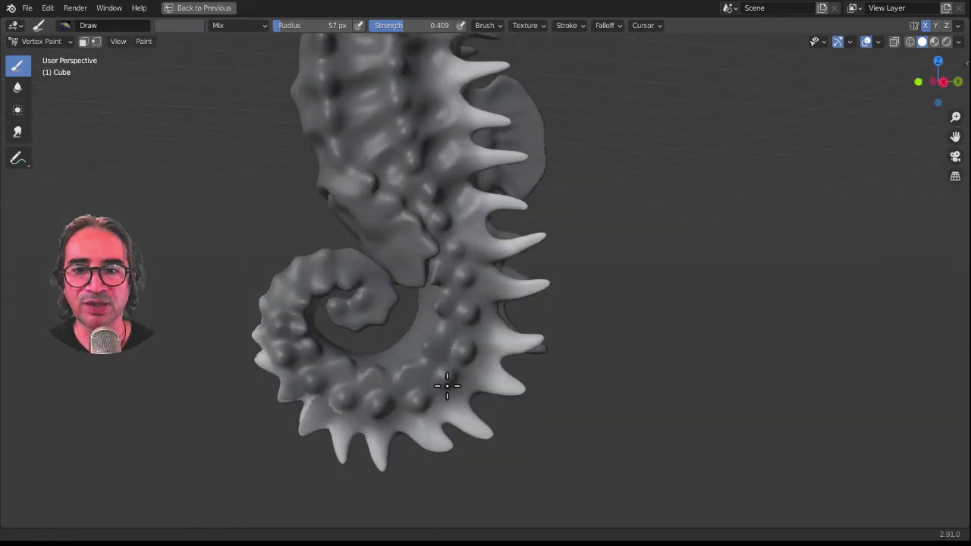
pyautogui.scroll(-3, 447, 385)
pyautogui.moveTo(453, 202); pyautogui.dragTo(414, 138, button='middle')
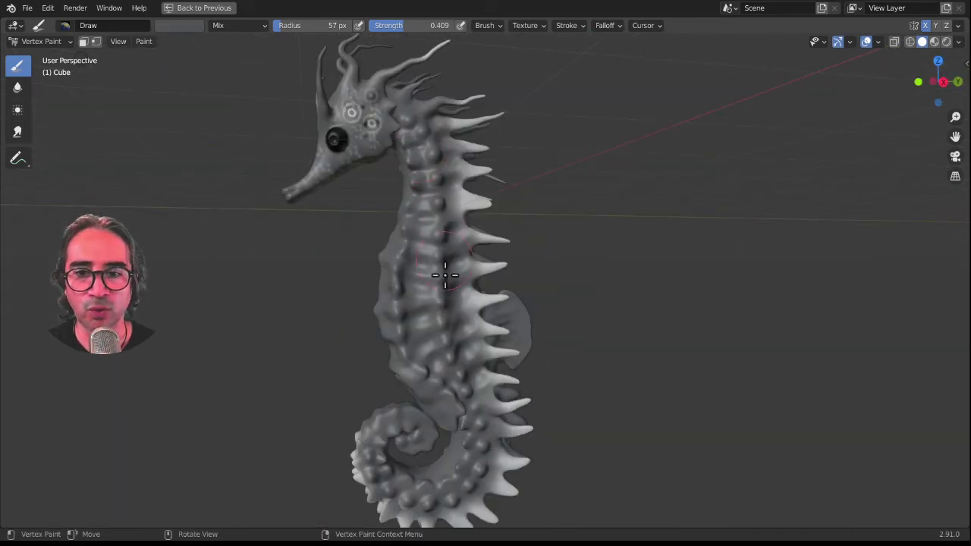
# - Pick a light grey colour with a 19 px brush and frame the neck and belly ridges
pyautogui.click(189, 27)
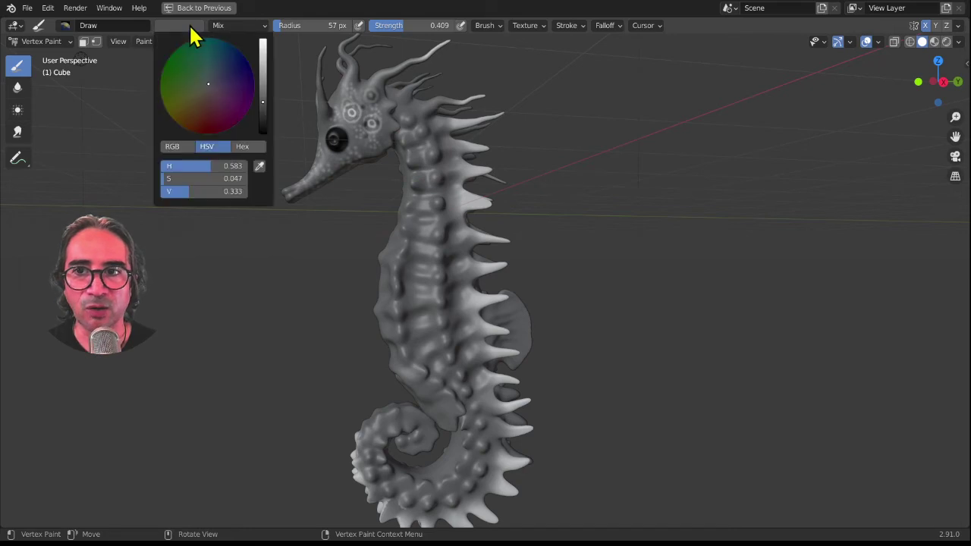
pyautogui.click(261, 48)
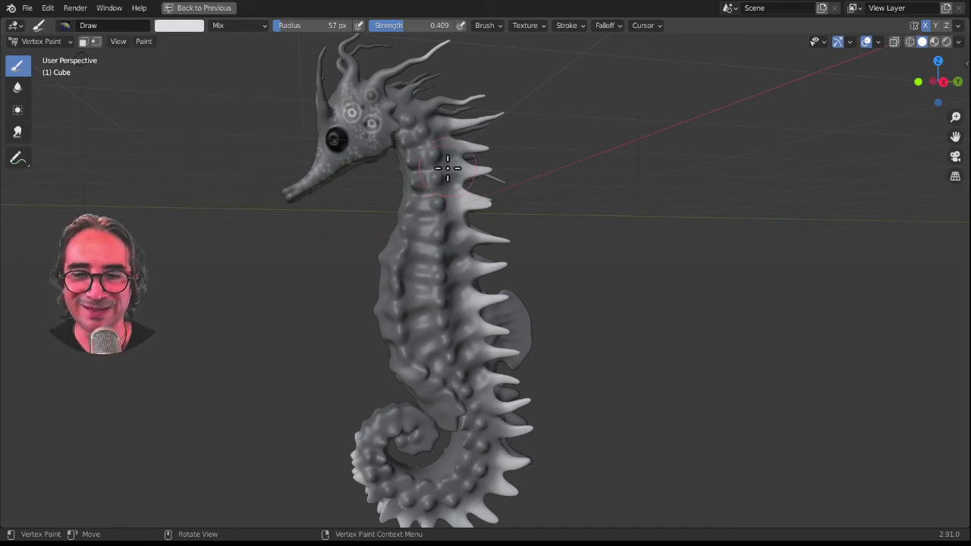
pyautogui.press('f')
pyautogui.click(428, 209)
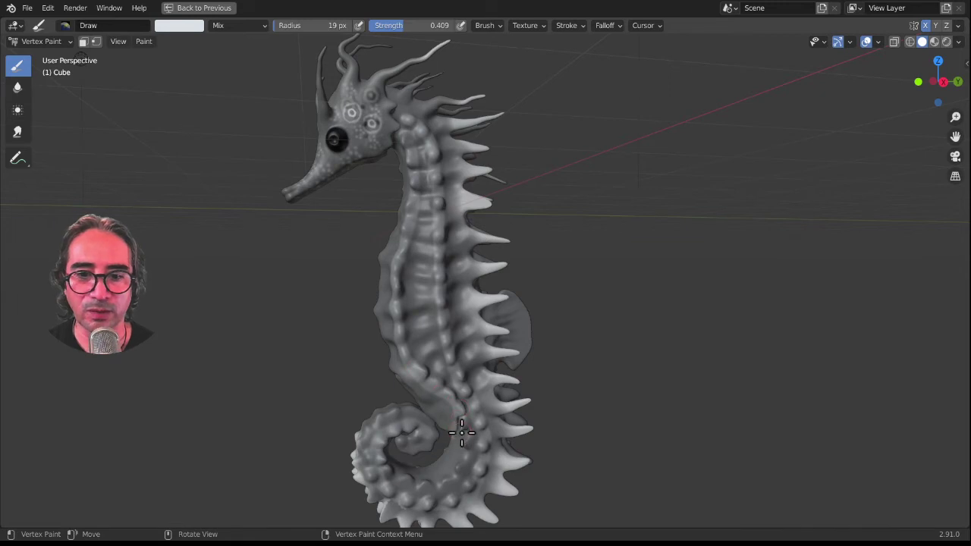
pyautogui.moveTo(481, 329); pyautogui.dragTo(390, 305, button='middle')
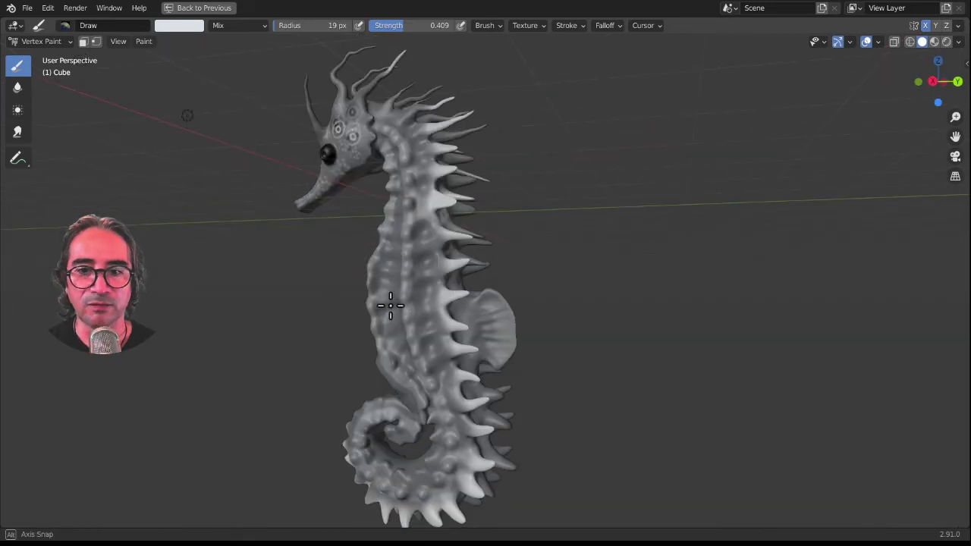
pyautogui.scroll(3, 477, 218)
pyautogui.scroll(2, 447, 223)
pyautogui.moveTo(447, 223)
pyautogui.mouseDown(button='middle')
pyautogui.moveTo(564, 319)
pyautogui.moveTo(535, 349)
pyautogui.mouseUp(button='middle')
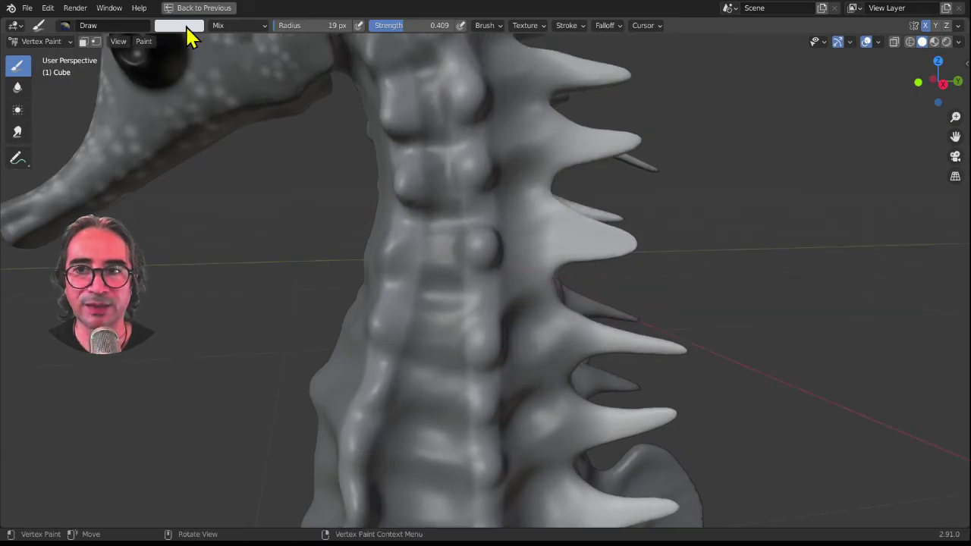
# - Switch to a dark grey colour with a roughly 90 px brush and frame the lower body
pyautogui.click(185, 26)
pyautogui.click(264, 121)
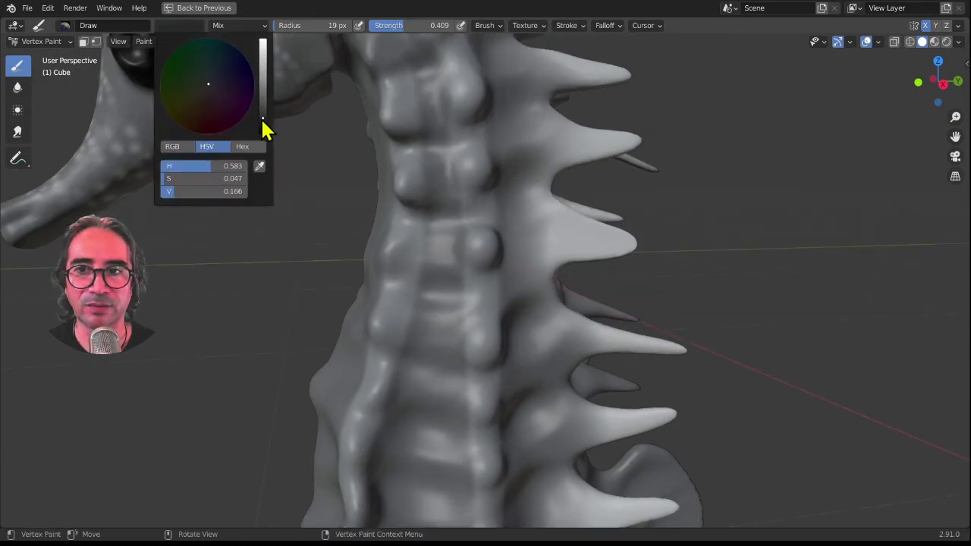
pyautogui.press('f')
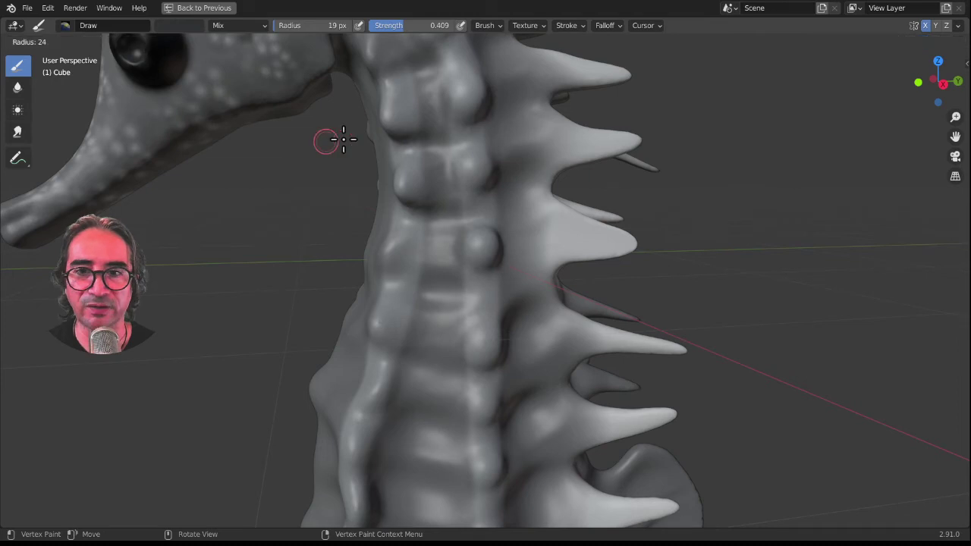
pyautogui.click(372, 142)
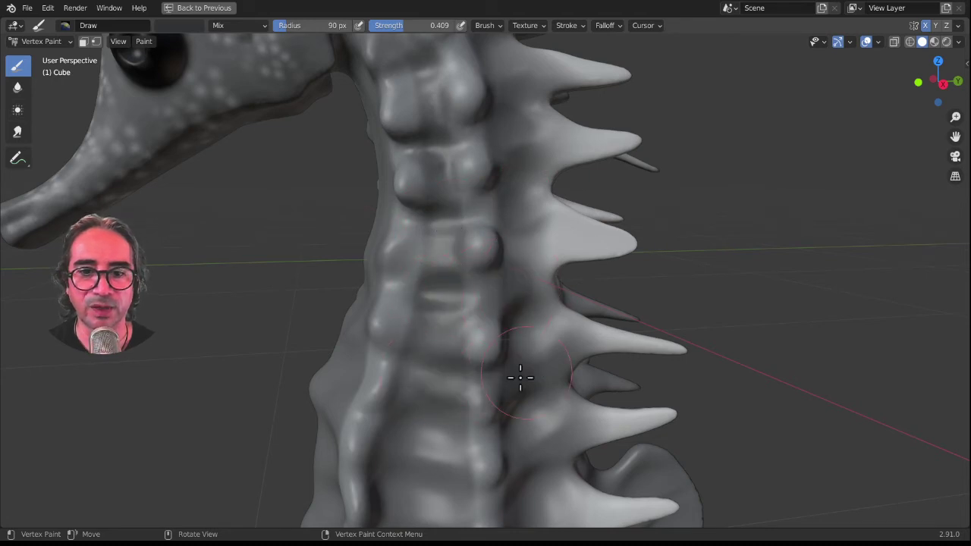
pyautogui.moveTo(520, 379)
pyautogui.mouseDown(button='middle')
pyautogui.moveTo(477, 301)
pyautogui.moveTo(460, 320)
pyautogui.mouseUp(button='middle')
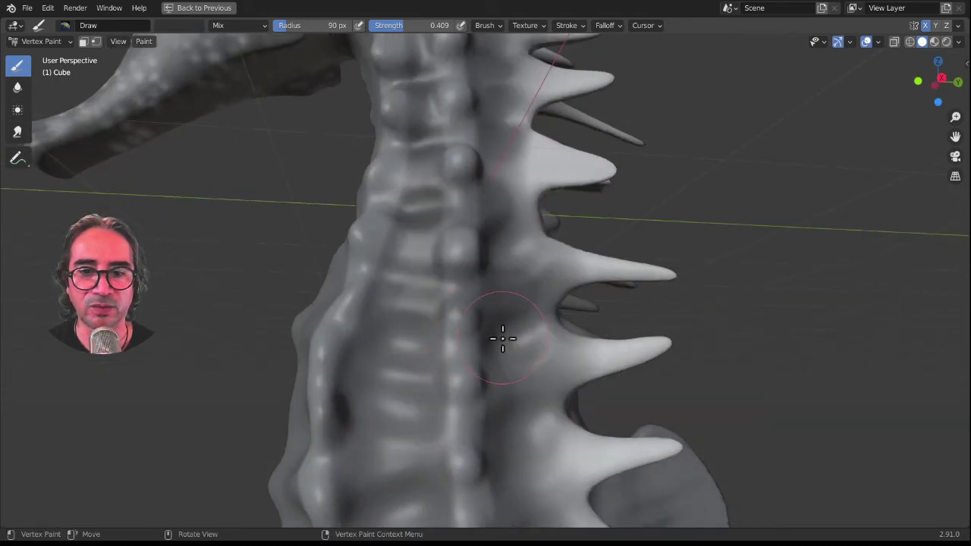
pyautogui.press('f')
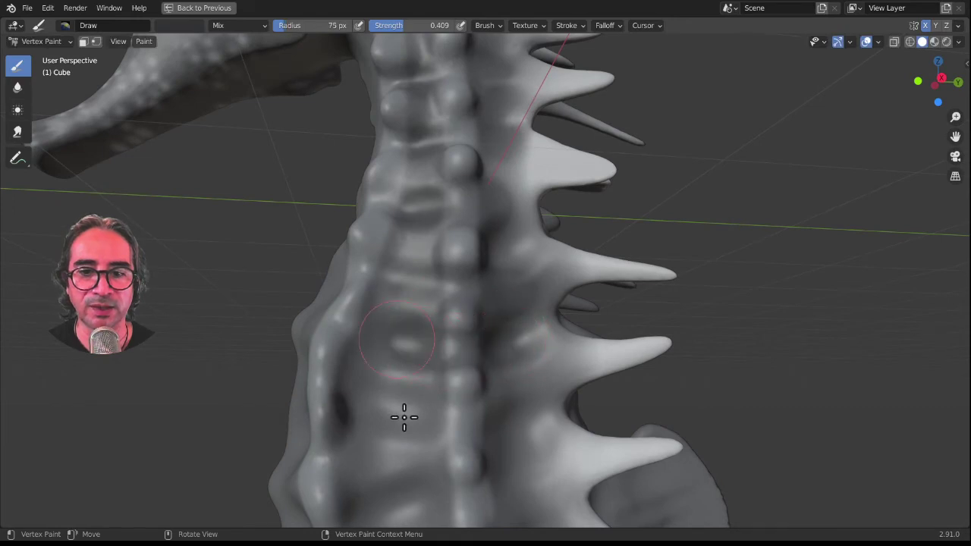
pyautogui.keyDown('shift'); pyautogui.moveTo(491, 403); pyautogui.dragTo(491, 245, button='middle'); pyautogui.keyUp('shift')
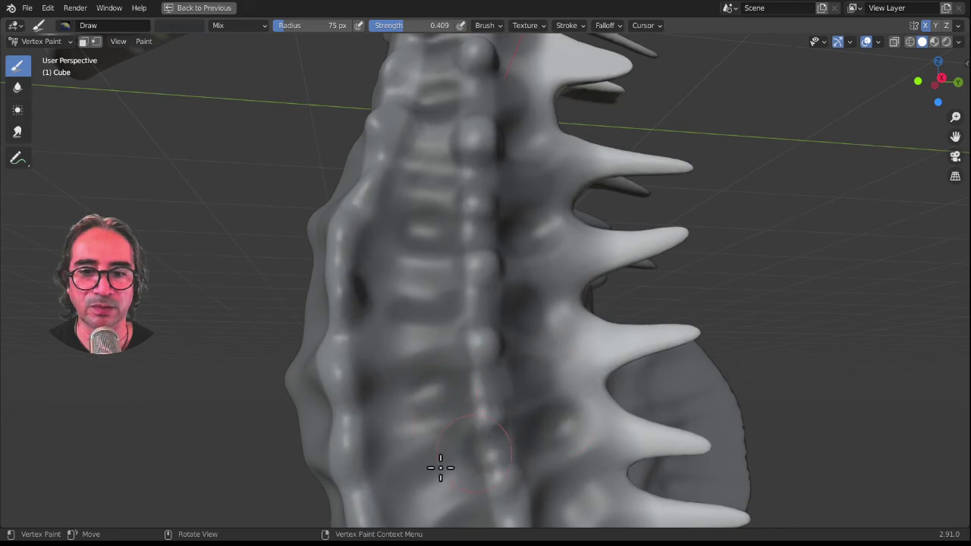
pyautogui.keyDown('shift'); pyautogui.moveTo(503, 278); pyautogui.dragTo(450, 245, button='middle'); pyautogui.keyUp('shift')
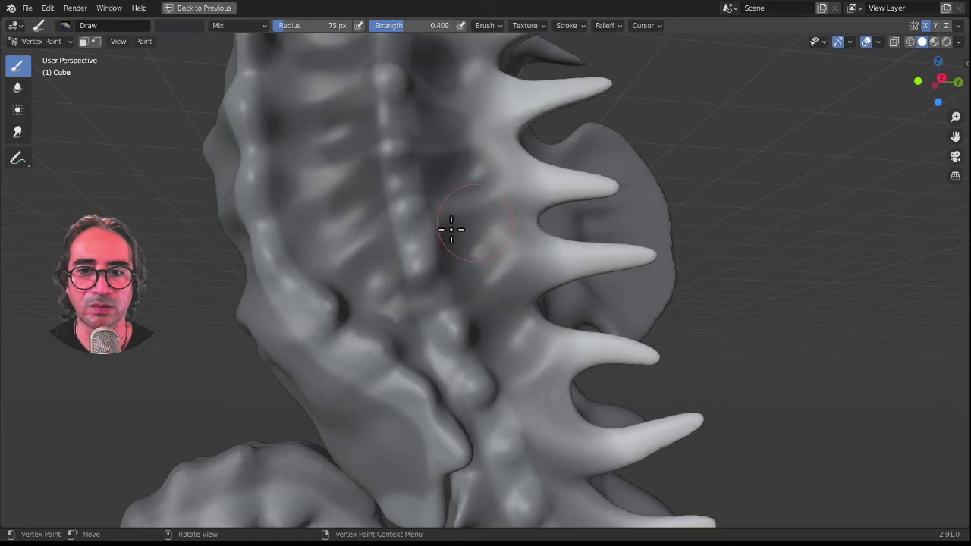
# - Paint darker shading down the spine and along the lower body above the tail
pyautogui.moveTo(452, 228)
pyautogui.mouseDown()
pyautogui.moveTo(360, 266)
pyautogui.moveTo(453, 343)
pyautogui.moveTo(498, 340)
pyautogui.moveTo(514, 429)
pyautogui.moveTo(462, 441)
pyautogui.mouseUp()
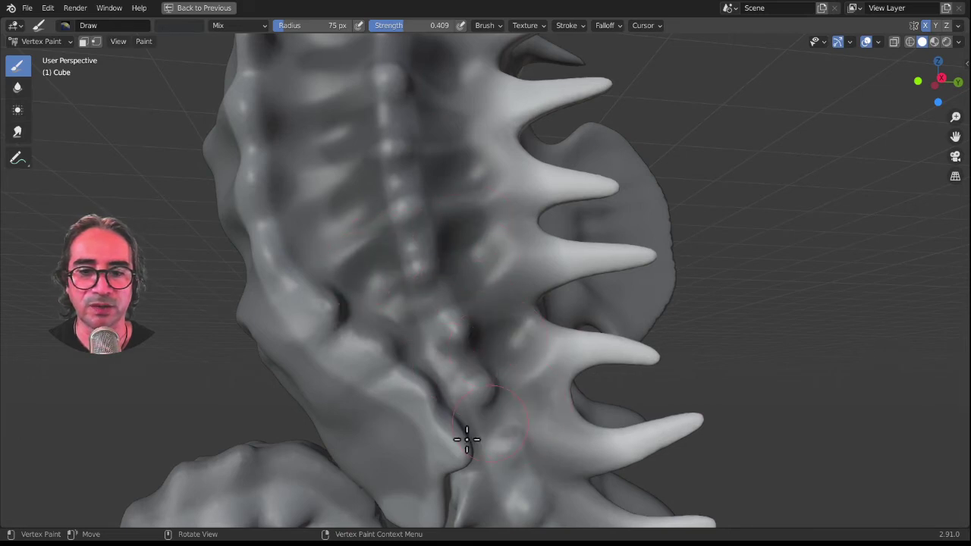
pyautogui.keyDown('shift'); pyautogui.moveTo(429, 310); pyautogui.dragTo(395, 204, button='middle'); pyautogui.keyUp('shift')
pyautogui.scroll(1, 453, 304)
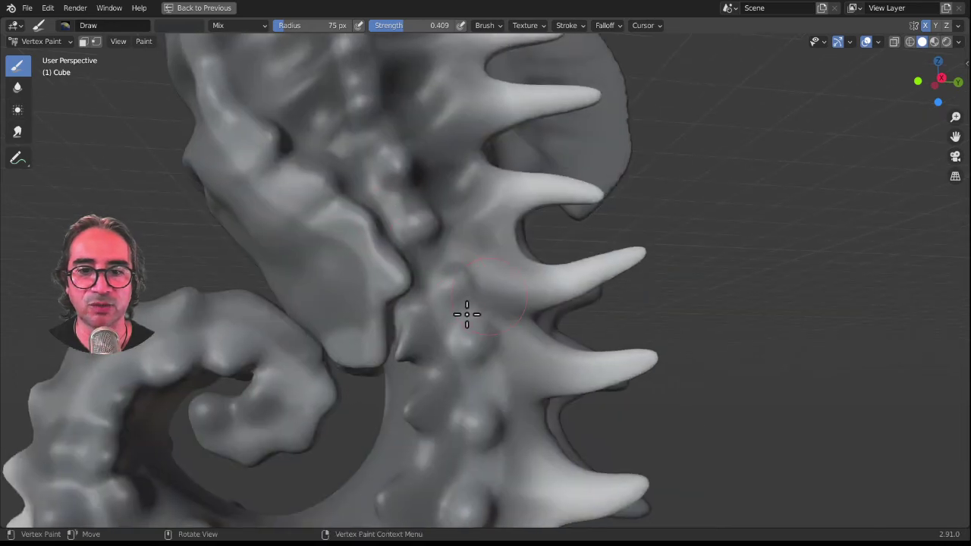
pyautogui.moveTo(466, 308); pyautogui.dragTo(434, 326)
pyautogui.moveTo(504, 386); pyautogui.dragTo(516, 386)
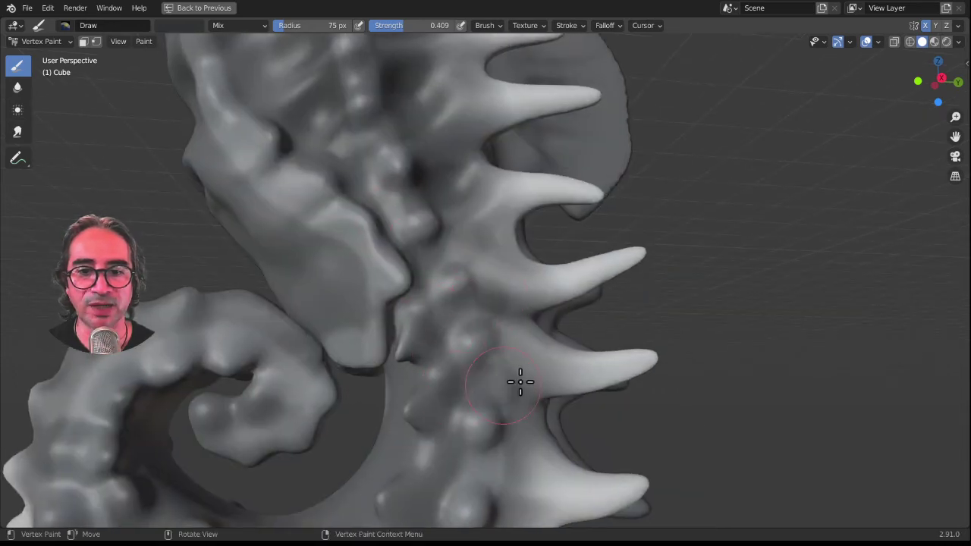
pyautogui.moveTo(458, 466)
pyautogui.mouseDown()
pyautogui.moveTo(503, 473)
pyautogui.moveTo(466, 500)
pyautogui.mouseUp()
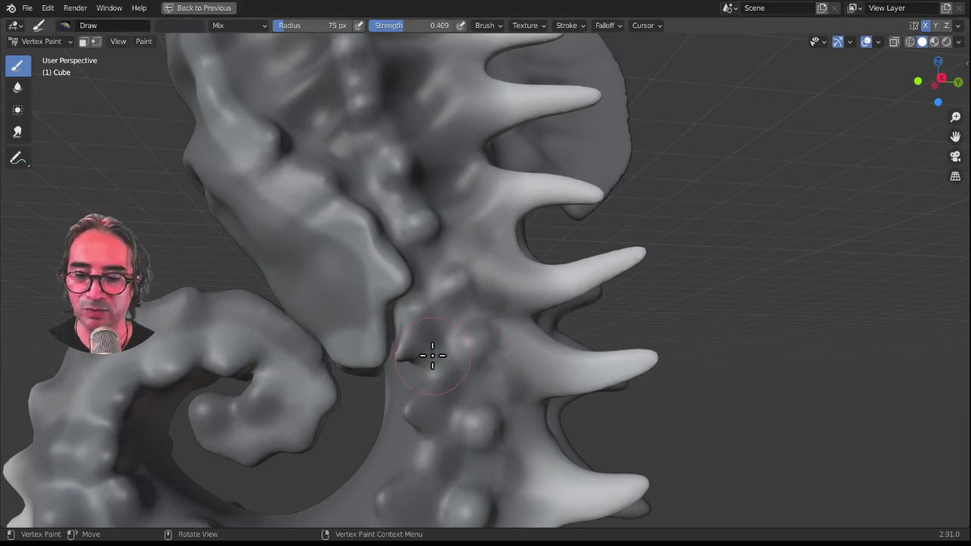
# - Darken the tail coil's bumps, then its inner curl with a 37 px brush
pyautogui.moveTo(466, 423); pyautogui.dragTo(473, 145, button='middle')
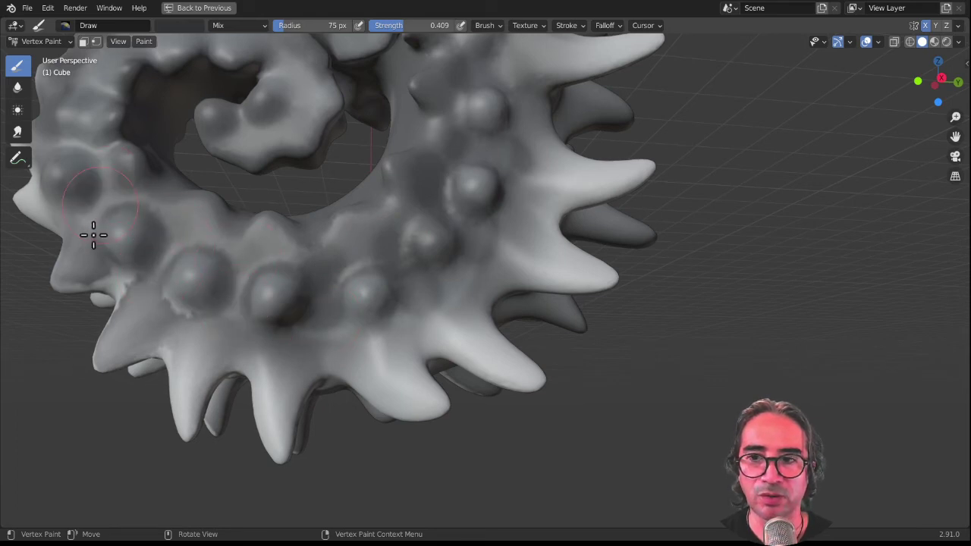
pyautogui.moveTo(189, 318); pyautogui.dragTo(258, 350, button='middle')
pyautogui.moveTo(309, 379); pyautogui.dragTo(295, 270)
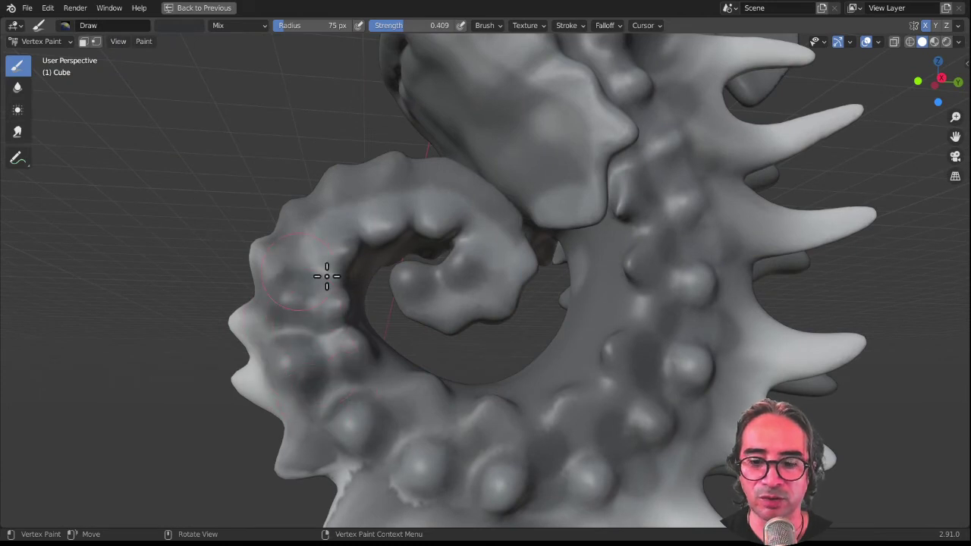
pyautogui.press('f')
pyautogui.click(334, 254)
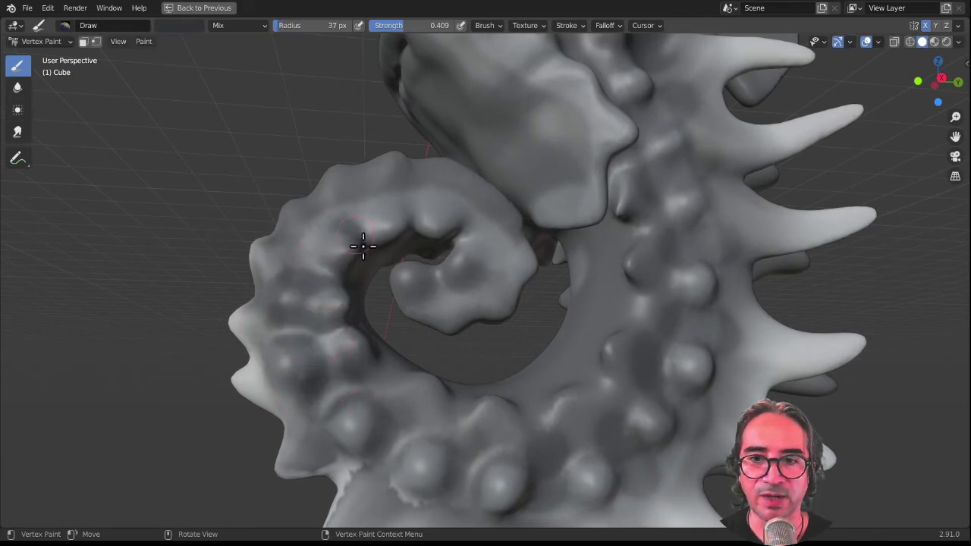
pyautogui.moveTo(406, 203); pyautogui.dragTo(452, 287)
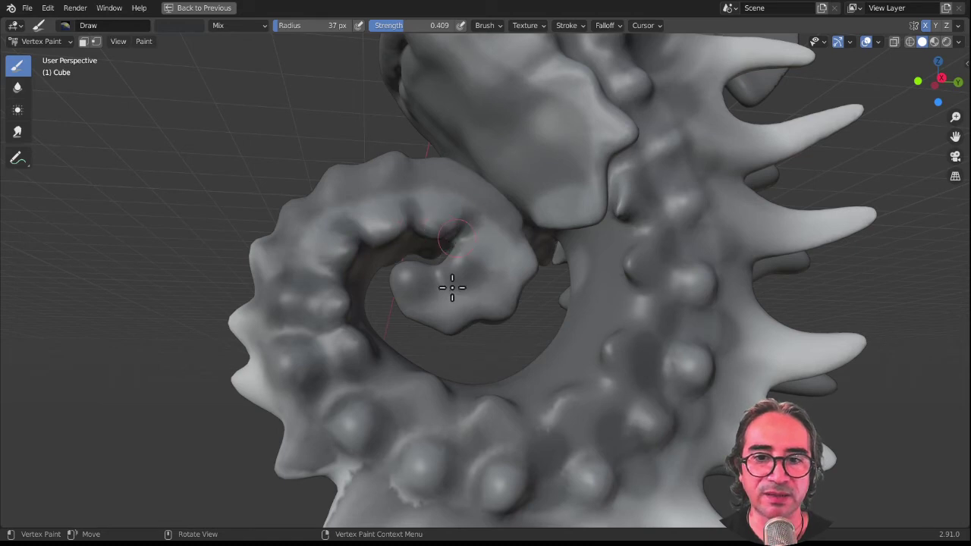
# - Assign the 'ecaille moles' scale texture to the paint brush
pyautogui.click(540, 28)
pyautogui.click(473, 50)
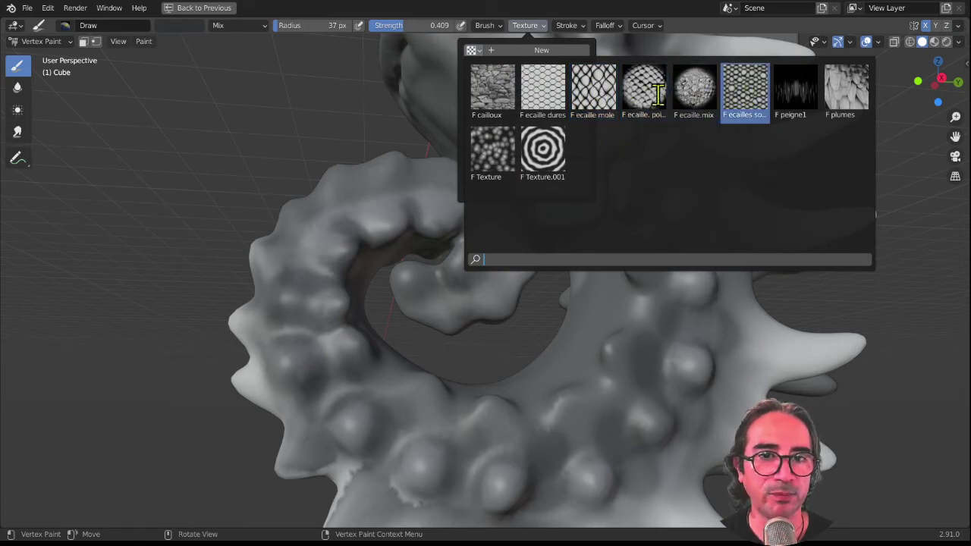
pyautogui.click(600, 97)
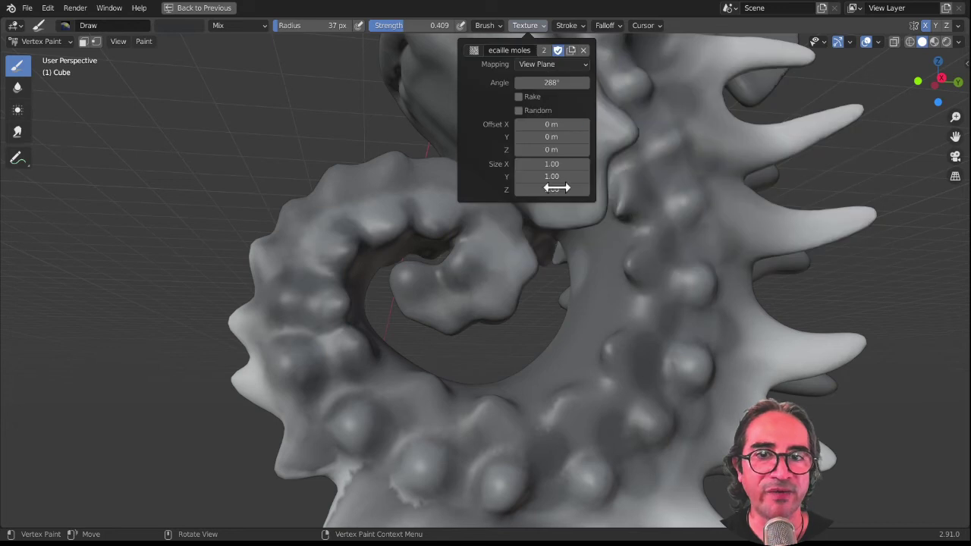
# - Face the belly head-on and set a large brush with Add blending and light grey colour
pyautogui.scroll(-5, 433, 191)
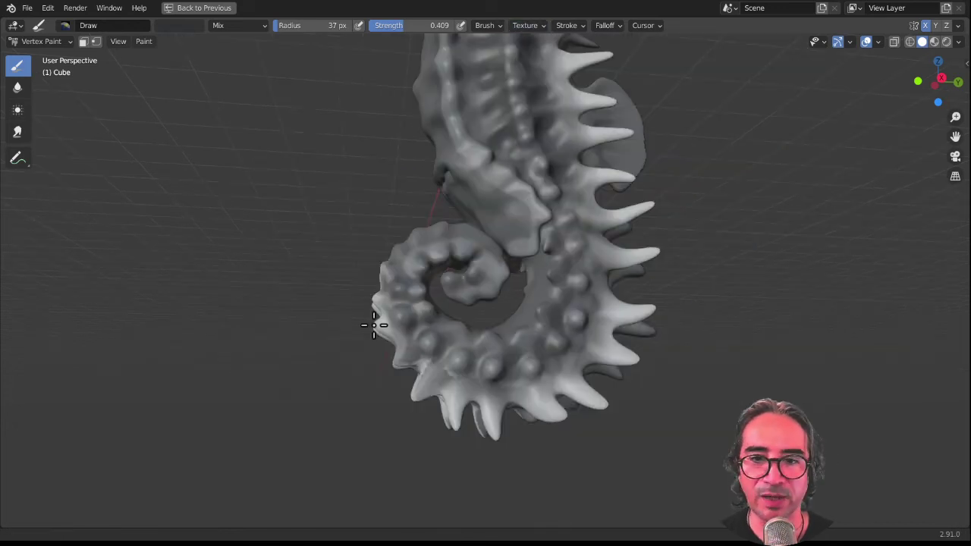
pyautogui.scroll(-2, 423, 267)
pyautogui.moveTo(423, 267)
pyautogui.mouseDown(button='middle')
pyautogui.moveTo(533, 278)
pyautogui.moveTo(560, 257)
pyautogui.moveTo(555, 243)
pyautogui.mouseUp(button='middle')
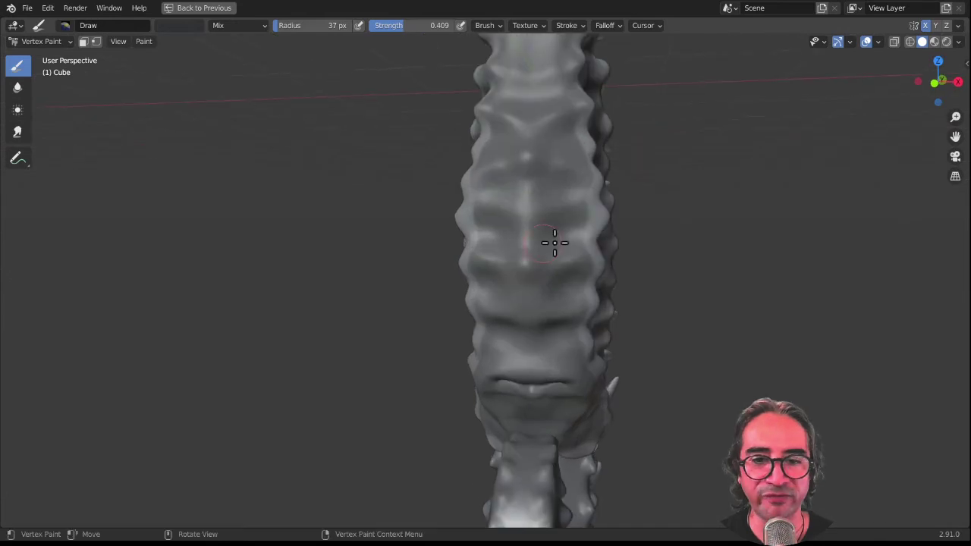
pyautogui.press('f')
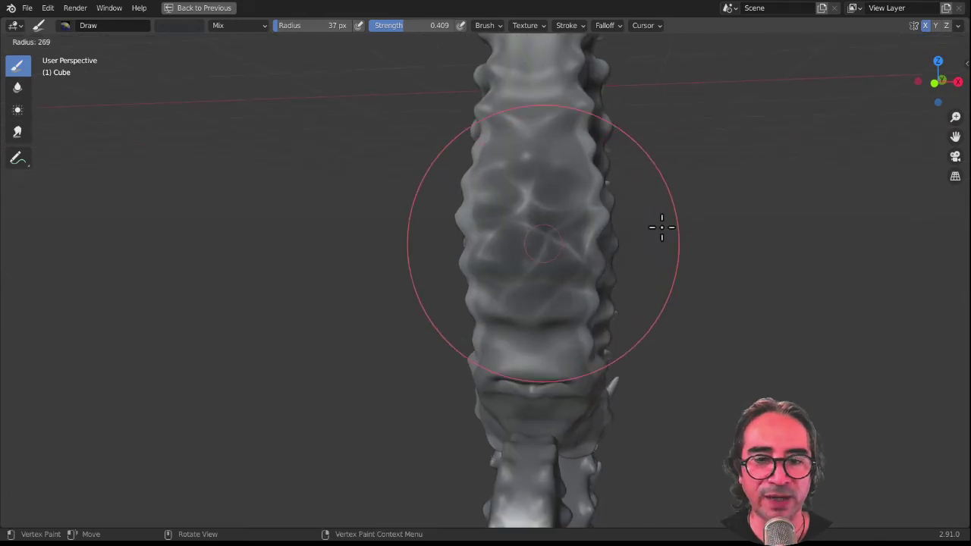
pyautogui.click(638, 241)
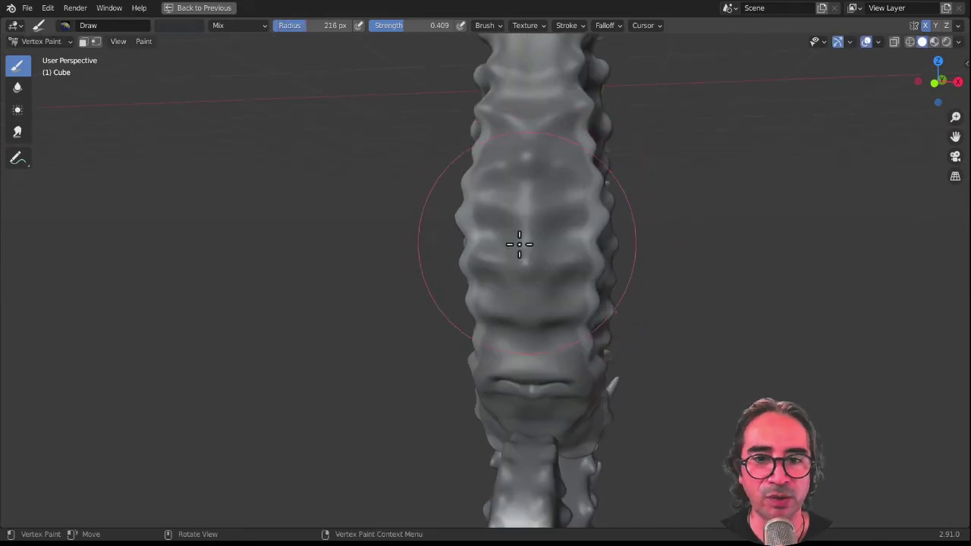
pyautogui.click(228, 25)
pyautogui.click(232, 149)
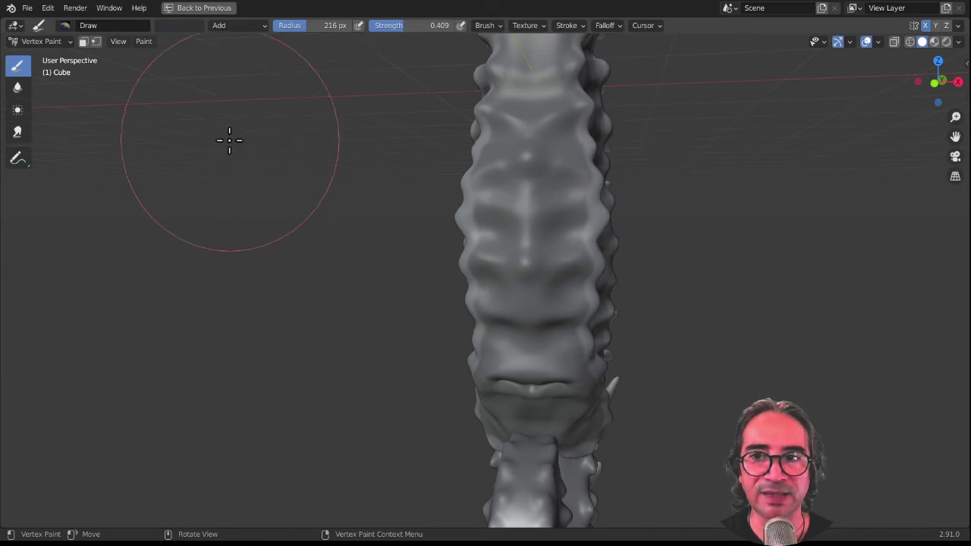
pyautogui.click(186, 25)
pyautogui.click(263, 79)
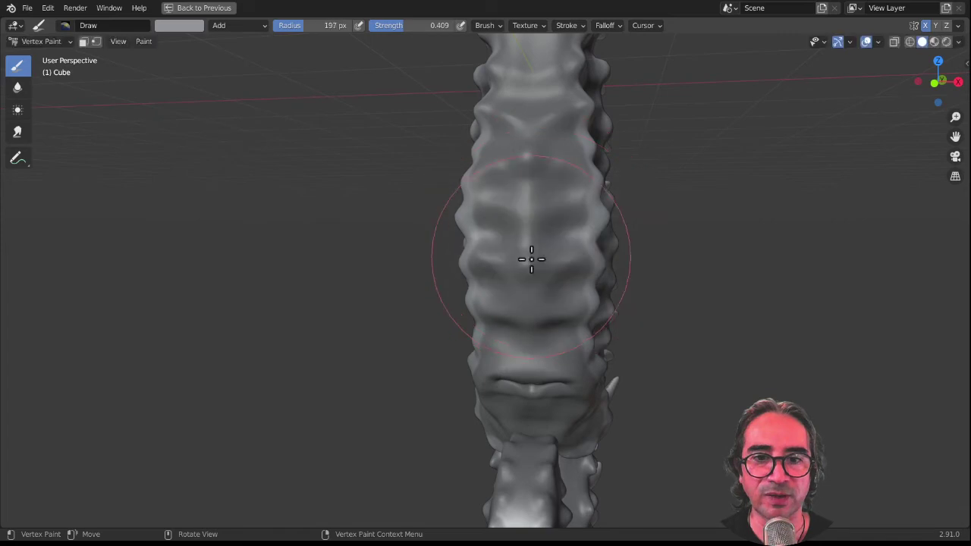
# - Paint two light scale-textured trial strokes on the belly, then undo them
pyautogui.moveTo(544, 251); pyautogui.dragTo(546, 250)
pyautogui.press('r')
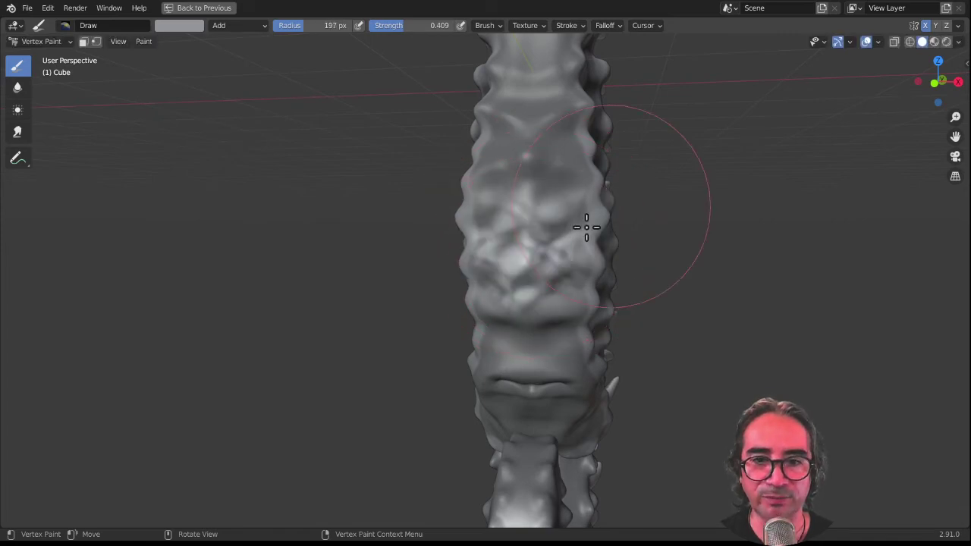
pyautogui.keyDown('ctrl'); pyautogui.moveTo(618, 217); pyautogui.dragTo(575, 221); pyautogui.keyUp('ctrl')
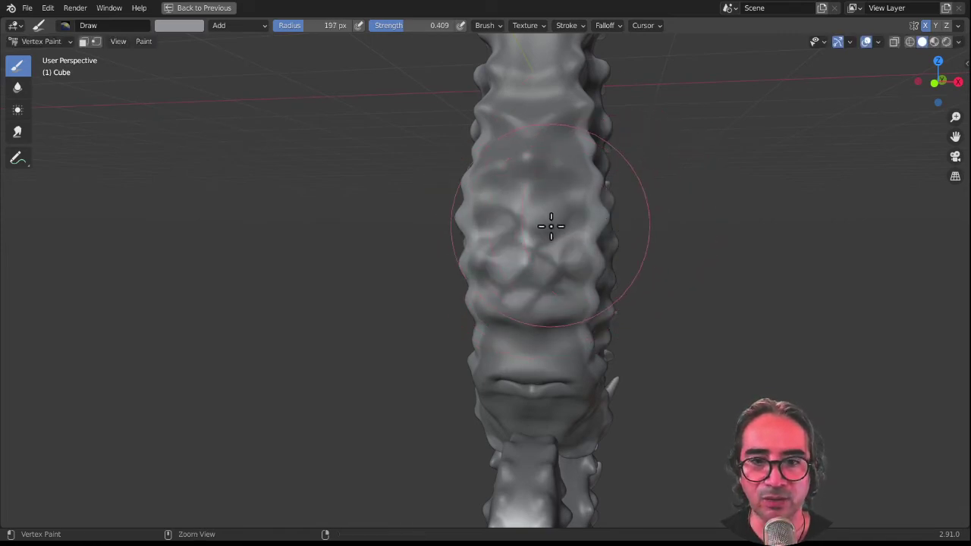
pyautogui.hotkey('ctrl', 'z')
pyautogui.hotkey('ctrl', 'z')
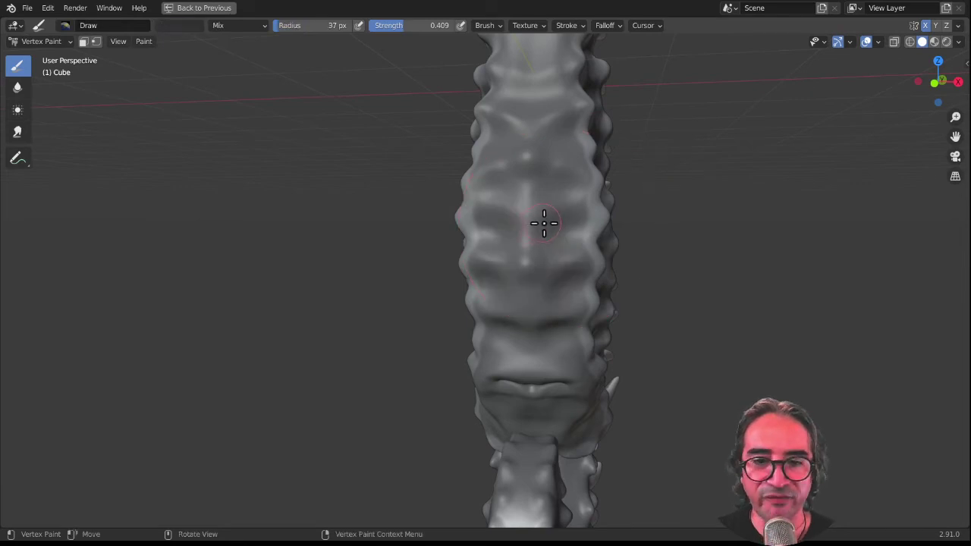
# - Try 170 px and 126 px brush sizes and a 275° texture angle, undoing each
pyautogui.press('f')
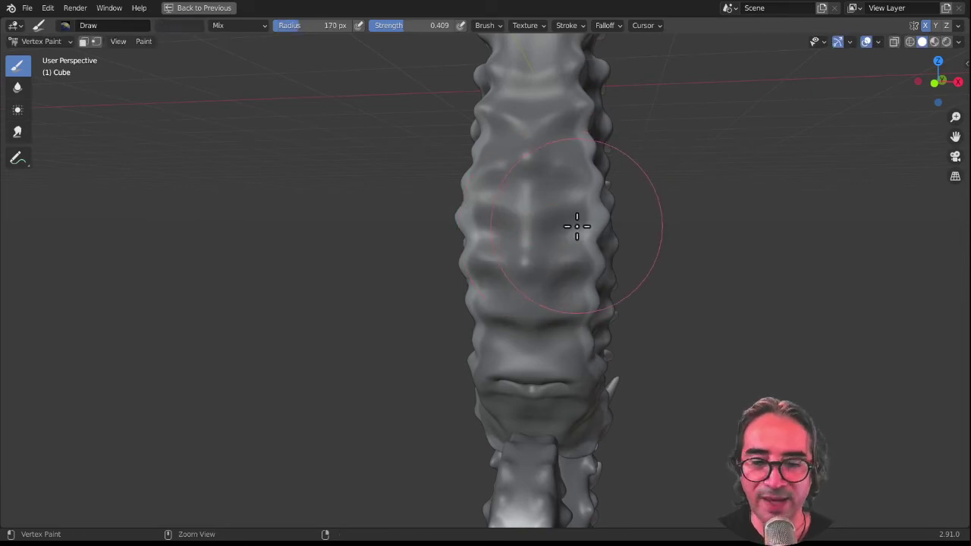
pyautogui.click(579, 227)
pyautogui.hotkey('ctrl', 'f')
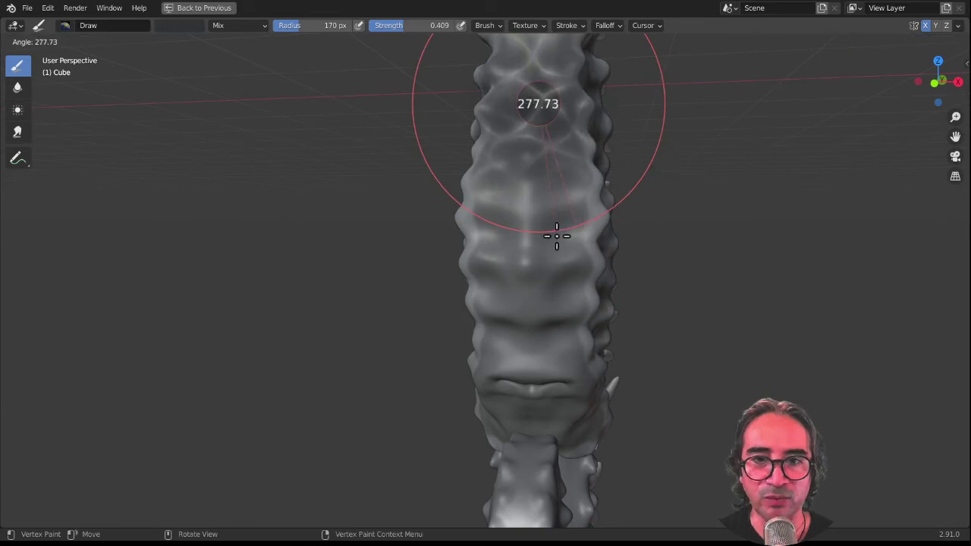
pyautogui.click(549, 233)
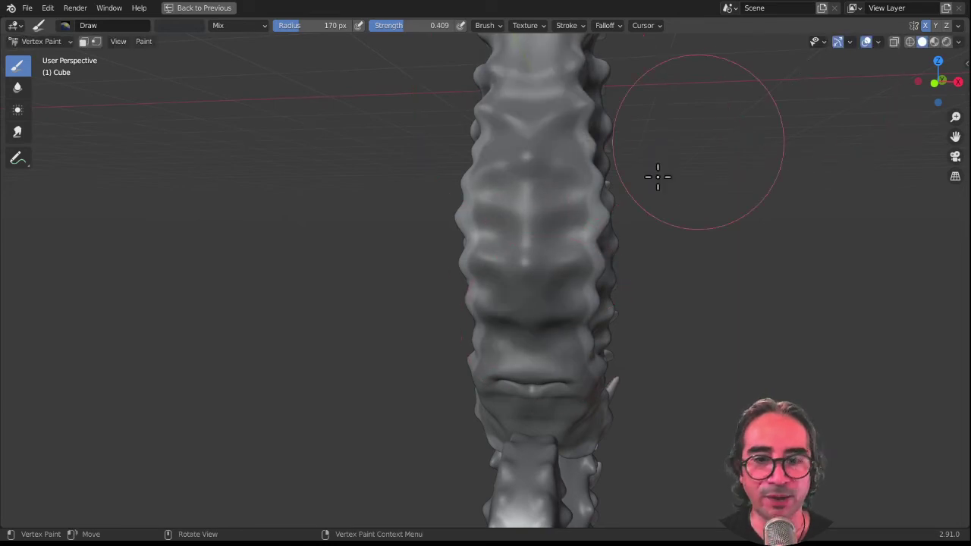
pyautogui.hotkey('ctrl', 'z')
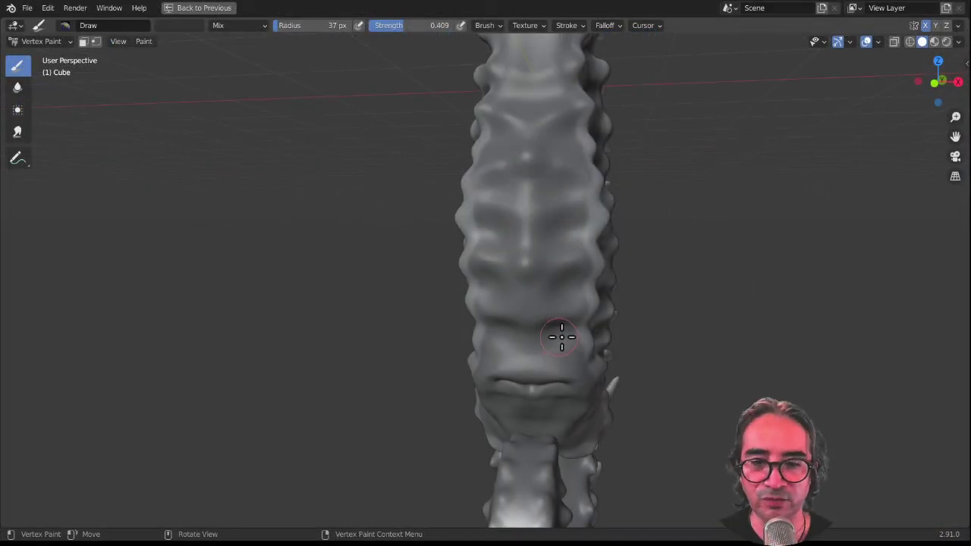
pyautogui.press('f')
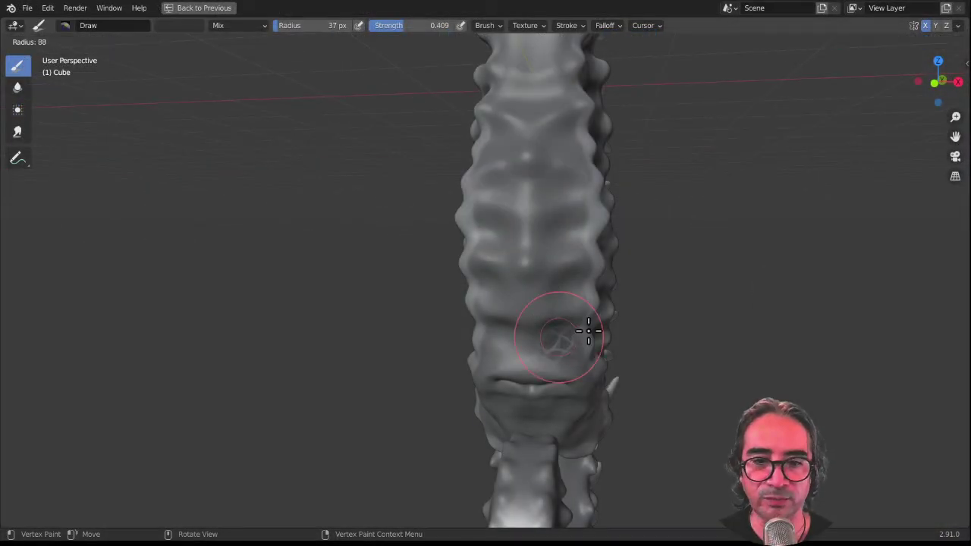
pyautogui.click(591, 331)
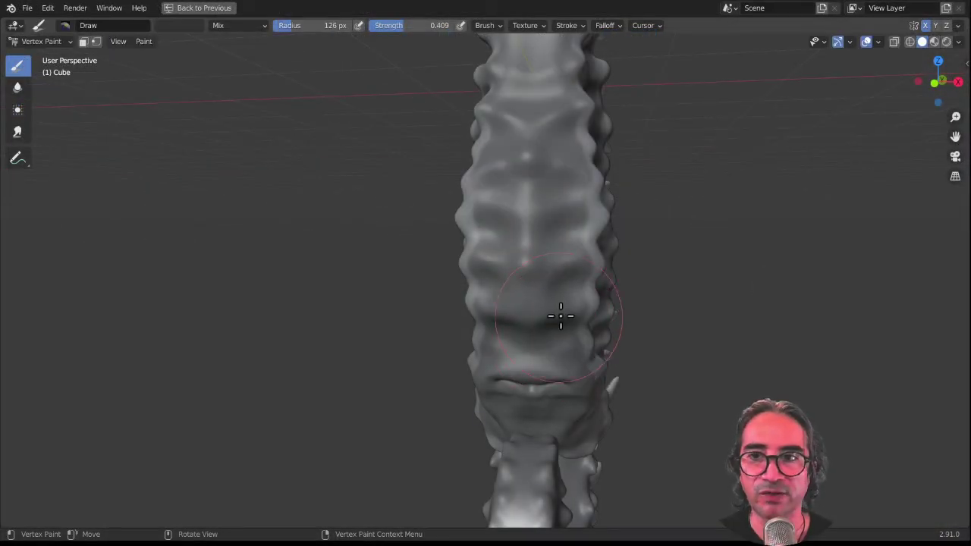
pyautogui.hotkey('ctrl', 'z')
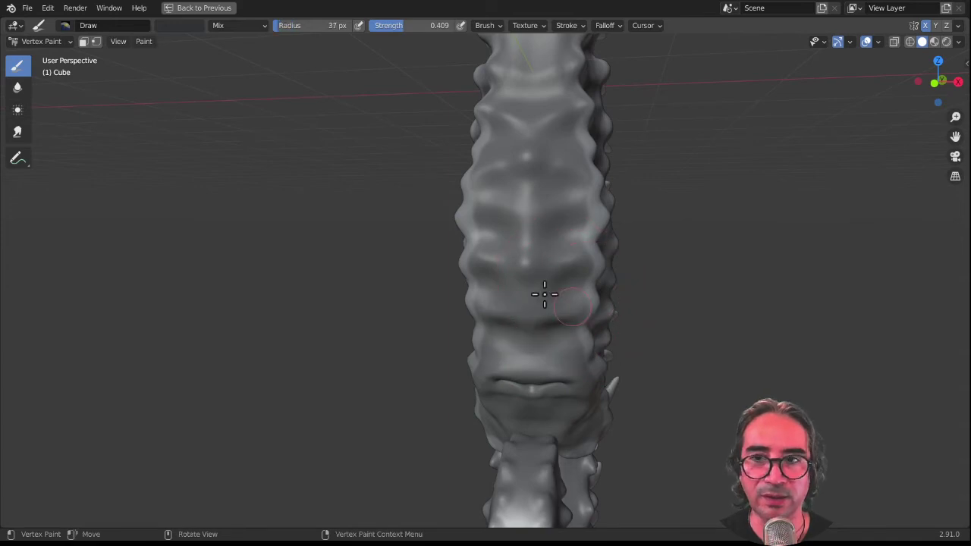
pyautogui.click(228, 30)
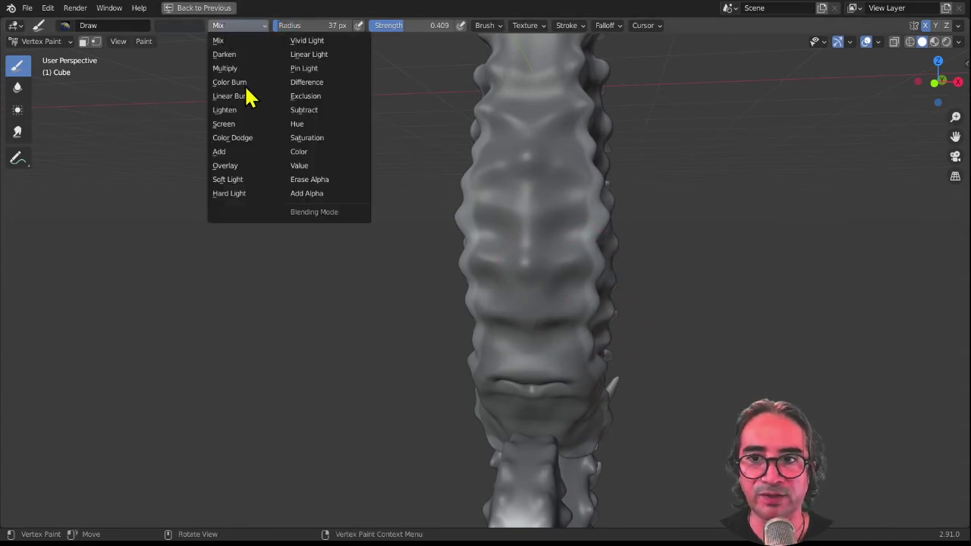
# - Choose Add blending and dark grey, resizing the brush from 171 to 141 to 97 px
pyautogui.click(220, 151)
pyautogui.click(176, 27)
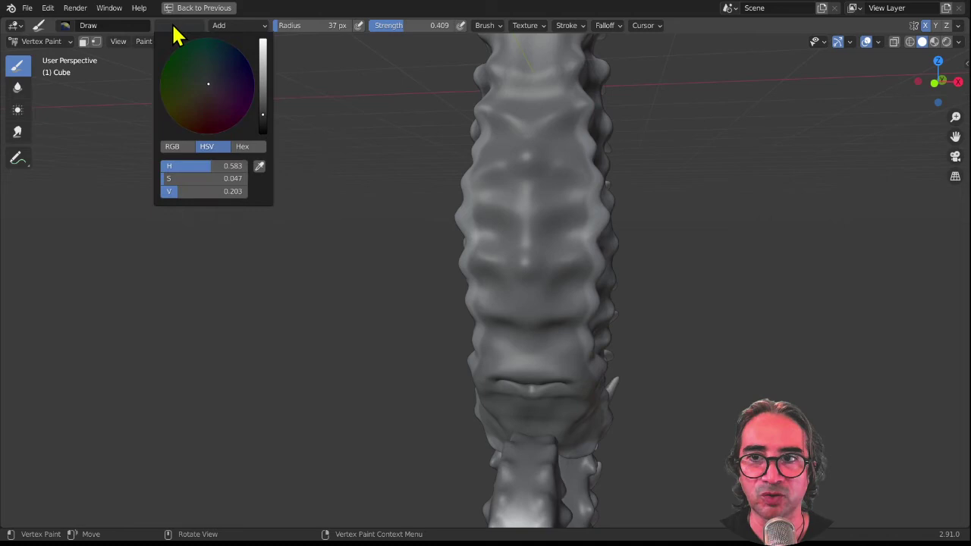
pyautogui.click(260, 96)
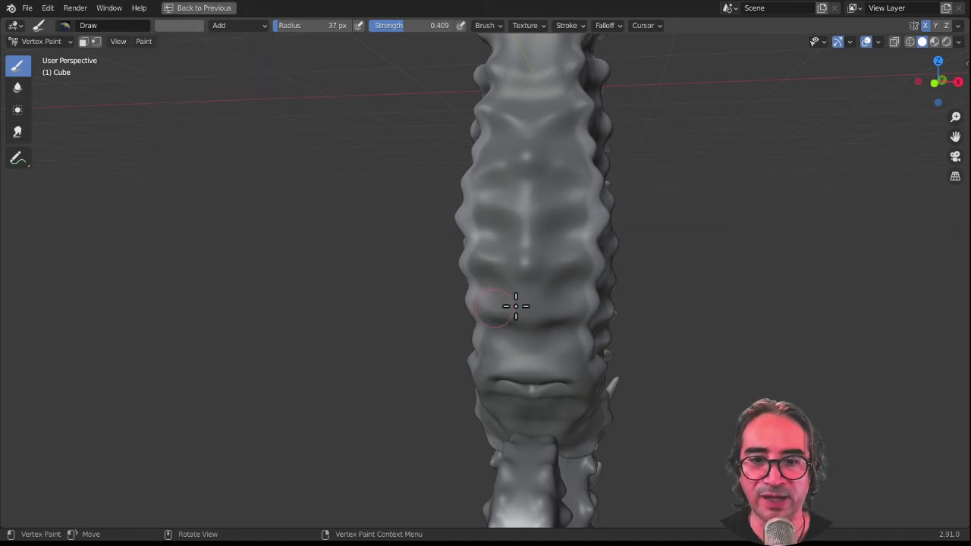
pyautogui.press('f')
pyautogui.click(559, 311)
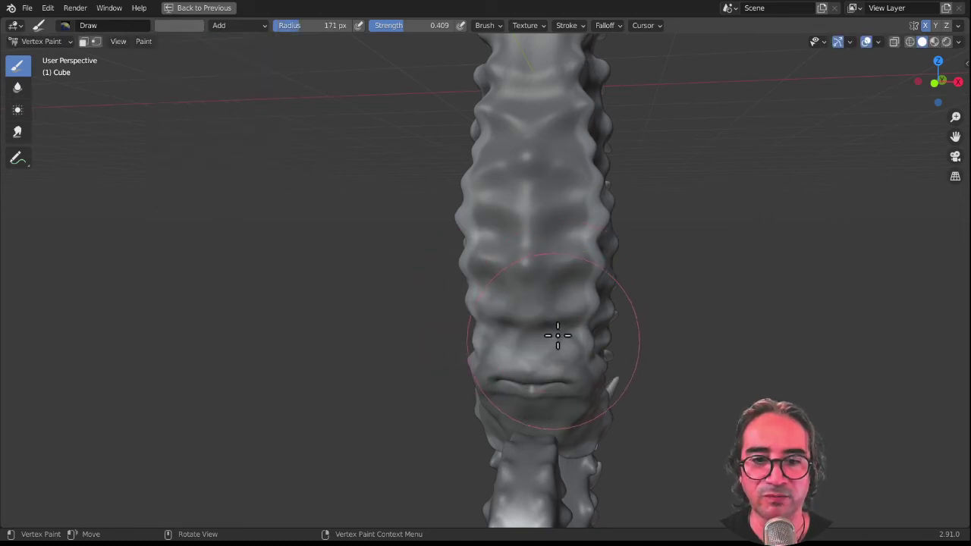
pyautogui.press('f')
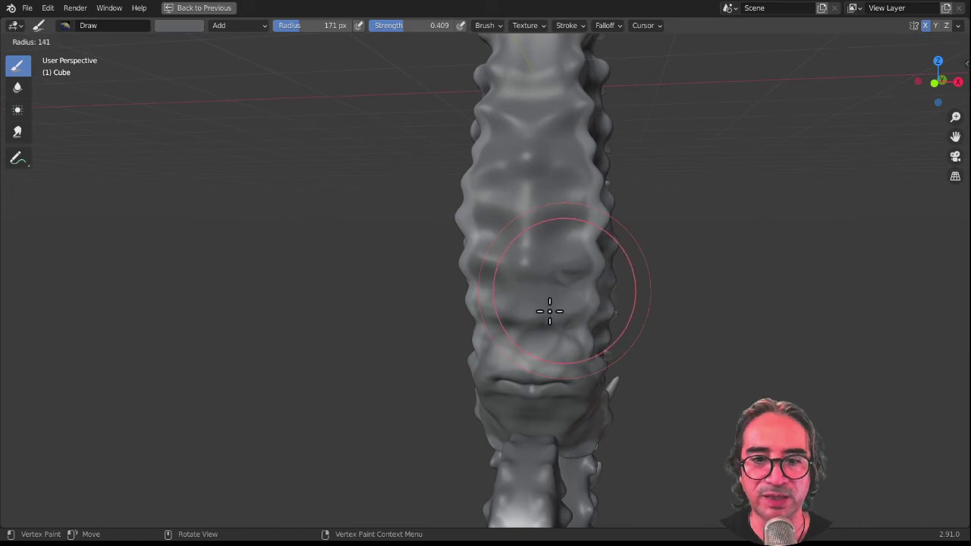
pyautogui.click(550, 312)
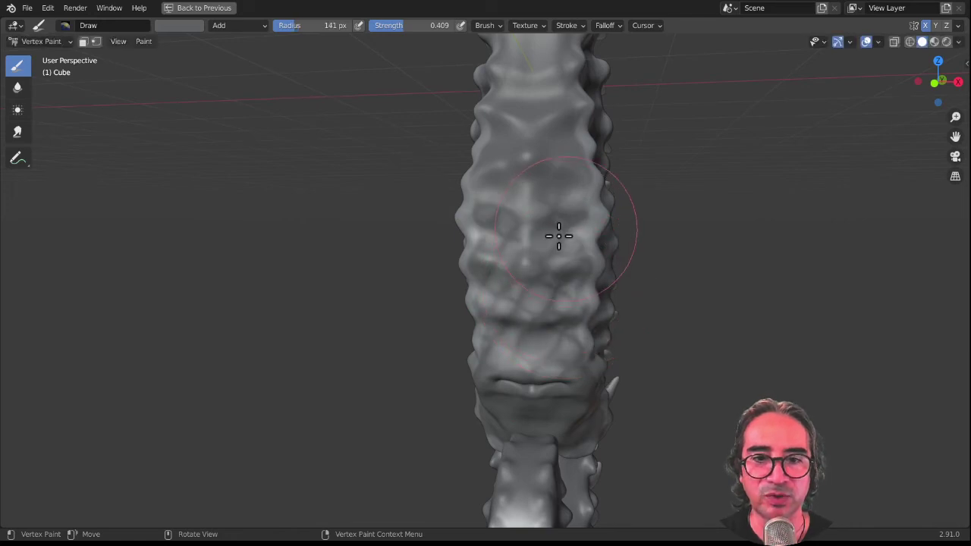
pyautogui.press('f')
pyautogui.click(557, 203)
# - Dab whitish speckles onto the neck and across the head near the horns
pyautogui.moveTo(557, 158); pyautogui.dragTo(540, 275, button='middle')
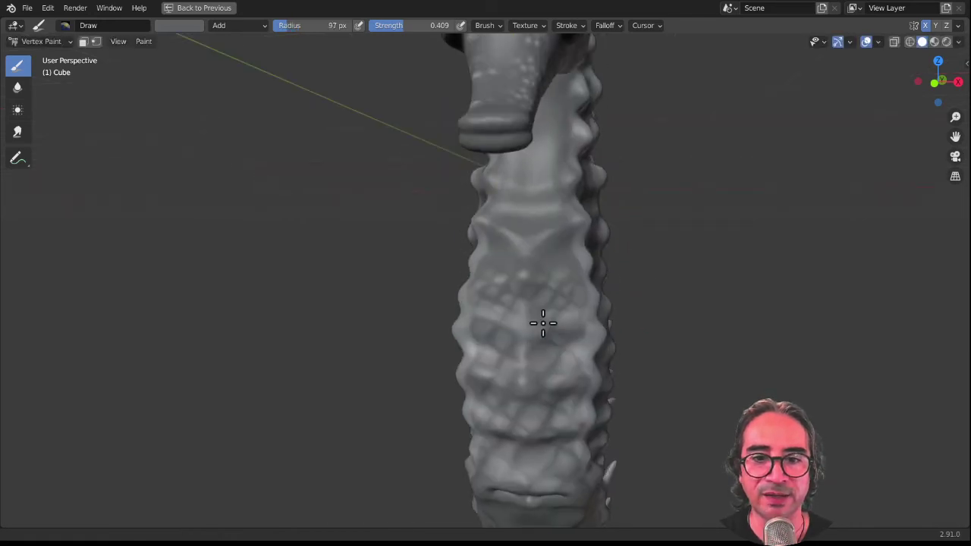
pyautogui.click(540, 273)
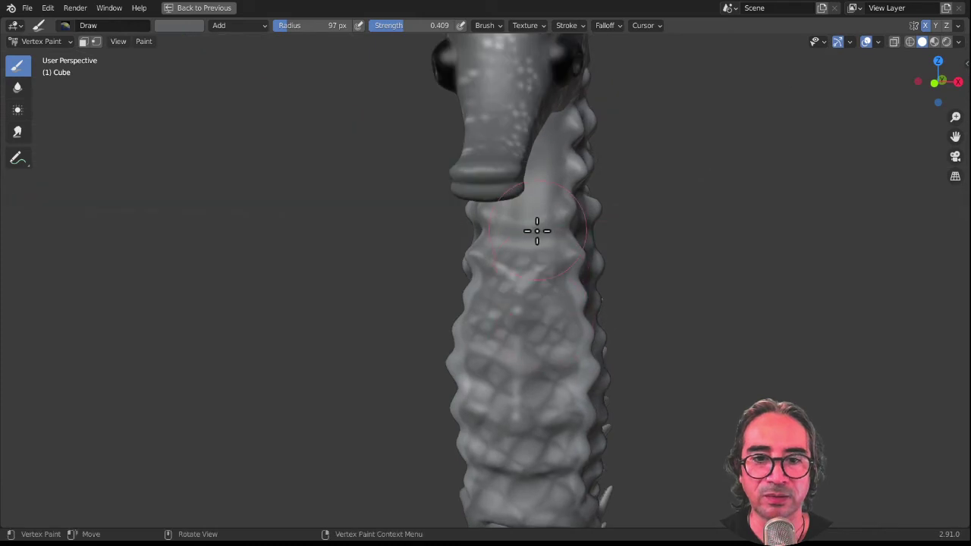
pyautogui.moveTo(537, 231); pyautogui.dragTo(549, 174, button='middle')
pyautogui.moveTo(538, 180); pyautogui.dragTo(542, 134)
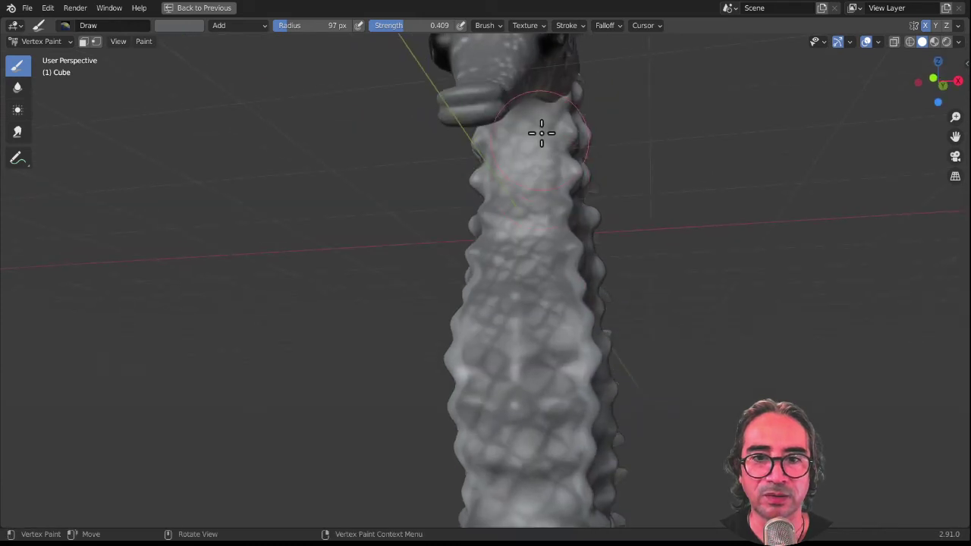
pyautogui.moveTo(541, 133); pyautogui.dragTo(526, 101, button='middle')
pyautogui.moveTo(511, 141)
pyautogui.mouseDown(button='middle')
pyautogui.moveTo(551, 311)
pyautogui.moveTo(544, 206)
pyautogui.mouseUp(button='middle')
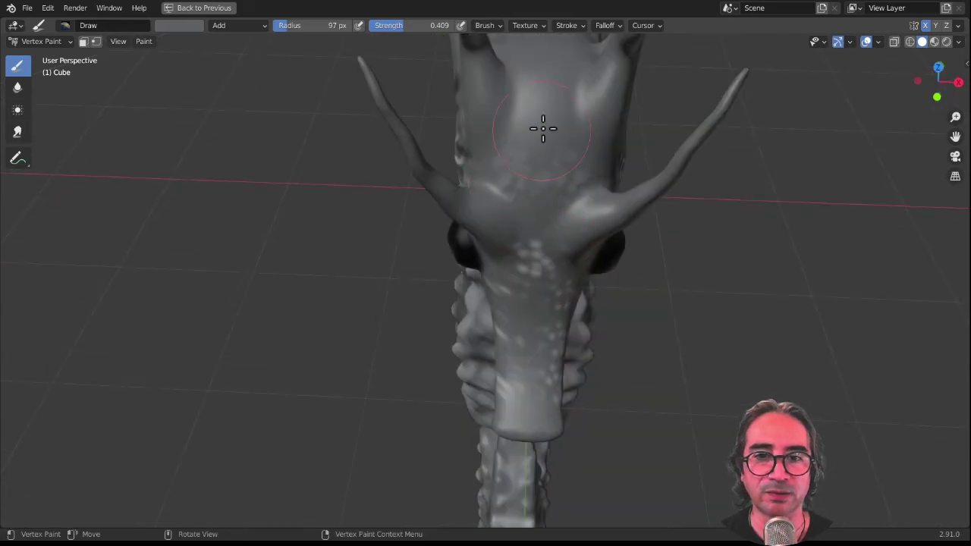
pyautogui.moveTo(526, 117); pyautogui.dragTo(569, 114)
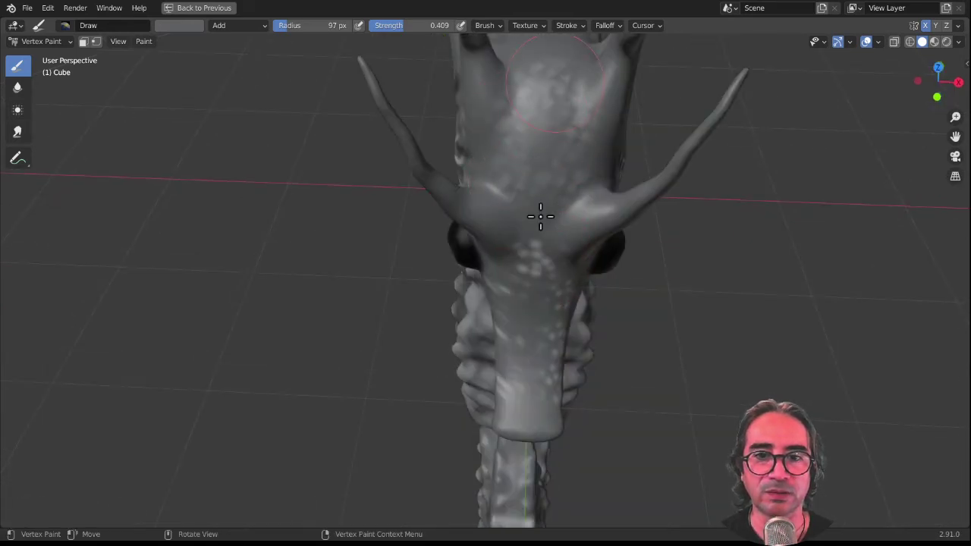
pyautogui.moveTo(542, 213)
pyautogui.mouseDown(button='middle')
pyautogui.moveTo(564, 200)
pyautogui.moveTo(557, 171)
pyautogui.moveTo(496, 284)
pyautogui.mouseUp(button='middle')
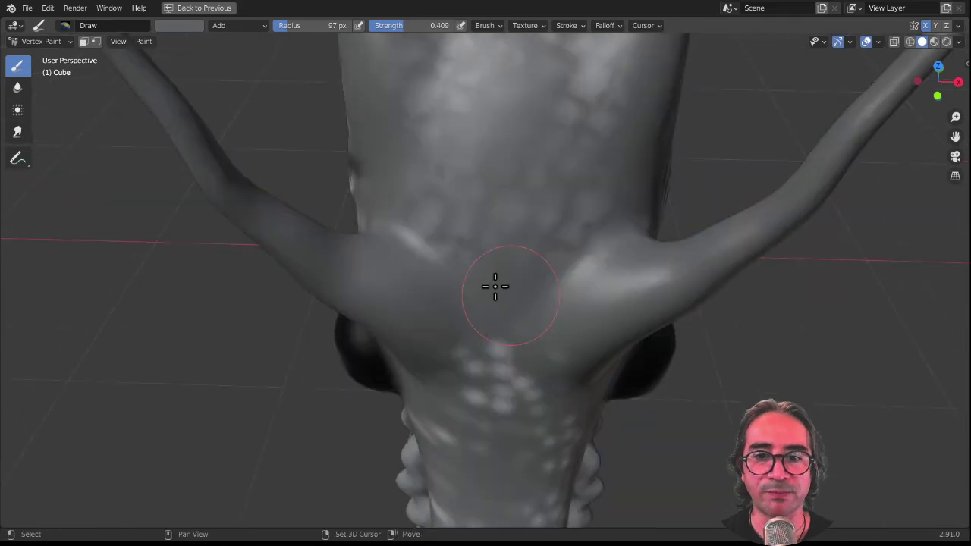
pyautogui.moveTo(392, 265); pyautogui.dragTo(423, 328)
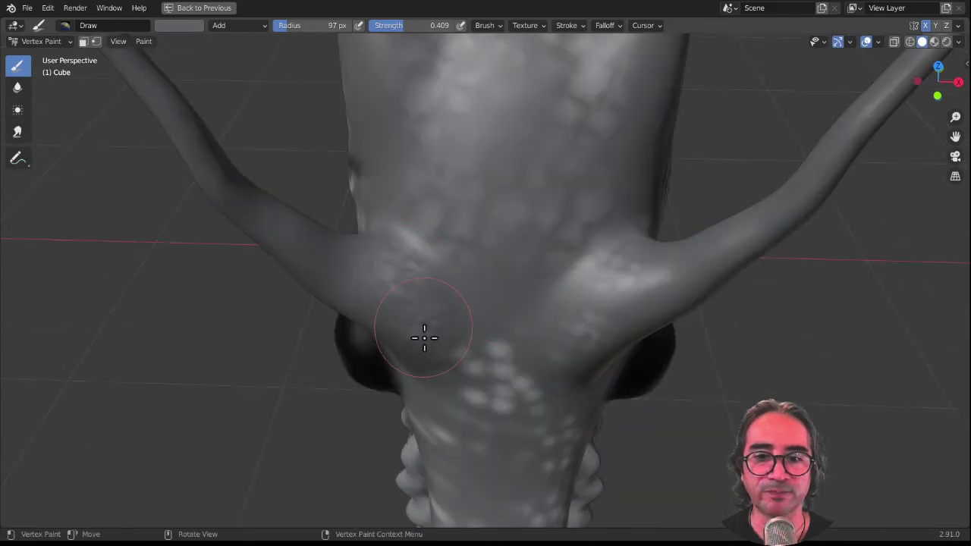
# - Add more whitish speckles along the upper neck seen from the side
pyautogui.moveTo(431, 339); pyautogui.dragTo(488, 210, button='middle')
pyautogui.moveTo(475, 168); pyautogui.dragTo(466, 189)
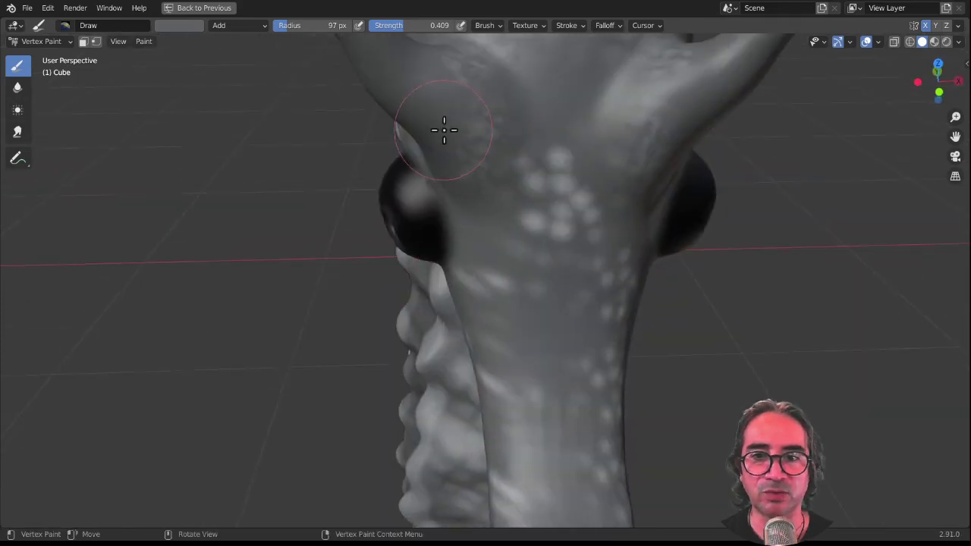
pyautogui.moveTo(532, 98); pyautogui.dragTo(572, 91)
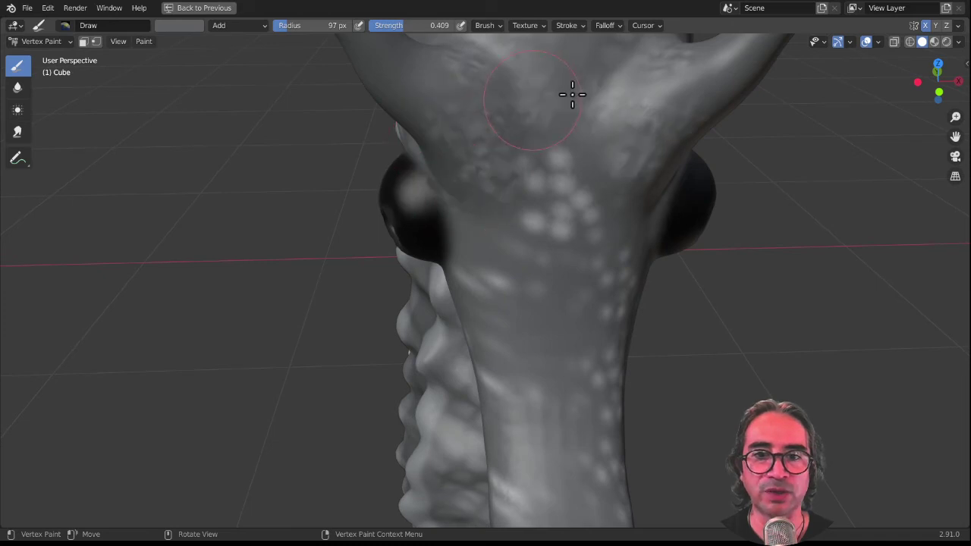
pyautogui.moveTo(595, 179)
pyautogui.mouseDown()
pyautogui.moveTo(516, 232)
pyautogui.moveTo(494, 223)
pyautogui.moveTo(564, 169)
pyautogui.mouseUp()
pyautogui.moveTo(564, 170)
pyautogui.mouseDown(button='middle')
pyautogui.moveTo(524, 320)
pyautogui.moveTo(496, 295)
pyautogui.mouseUp(button='middle')
pyautogui.scroll(-3, 472, 351)
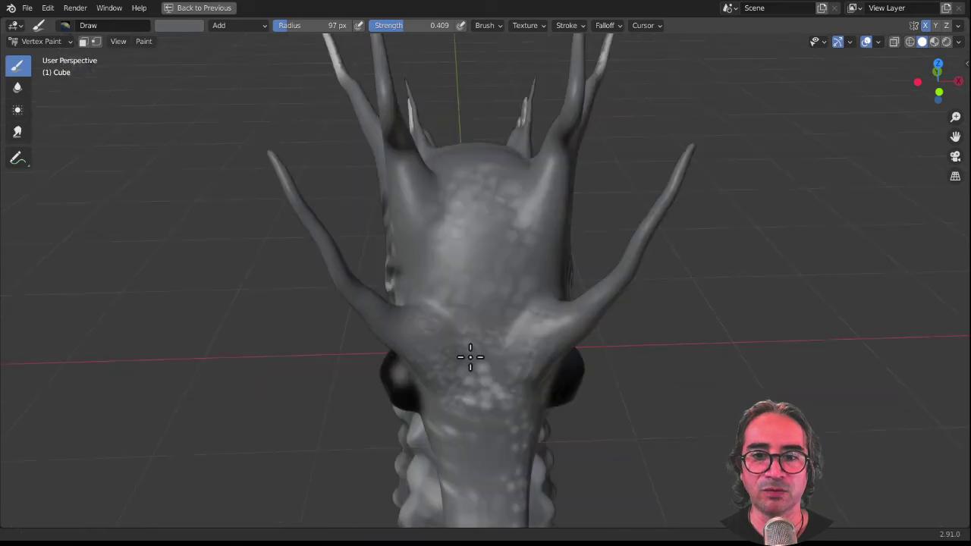
pyautogui.scroll(3, 477, 258)
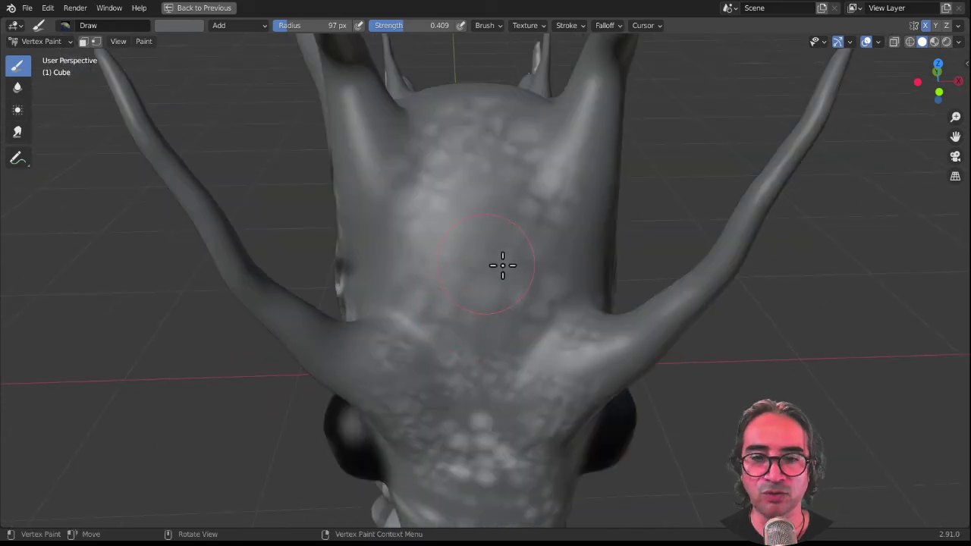
# - Enlarge the brush to 193 px and look down on the horned head
pyautogui.press('f')
pyautogui.click(559, 255)
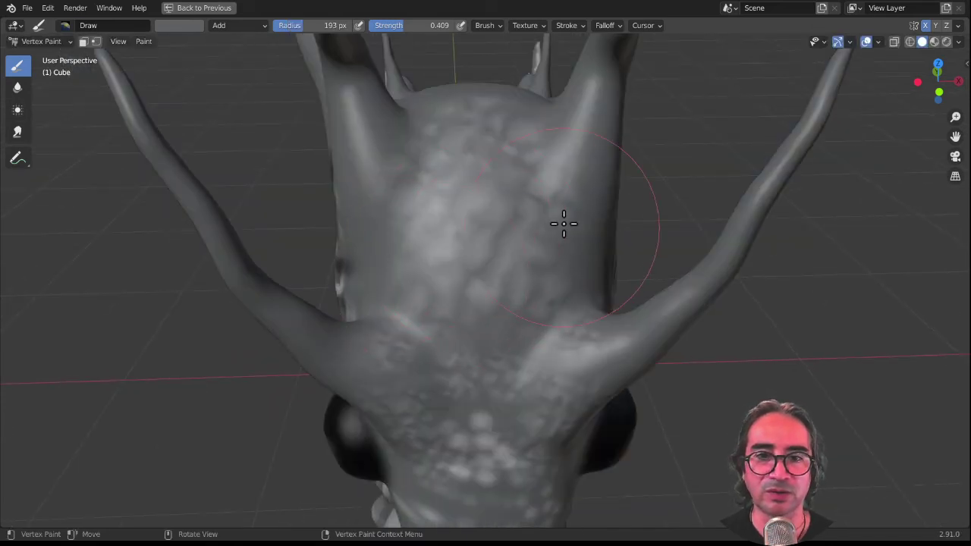
pyautogui.moveTo(607, 217); pyautogui.dragTo(552, 289, button='middle')
pyautogui.scroll(-2, 532, 319)
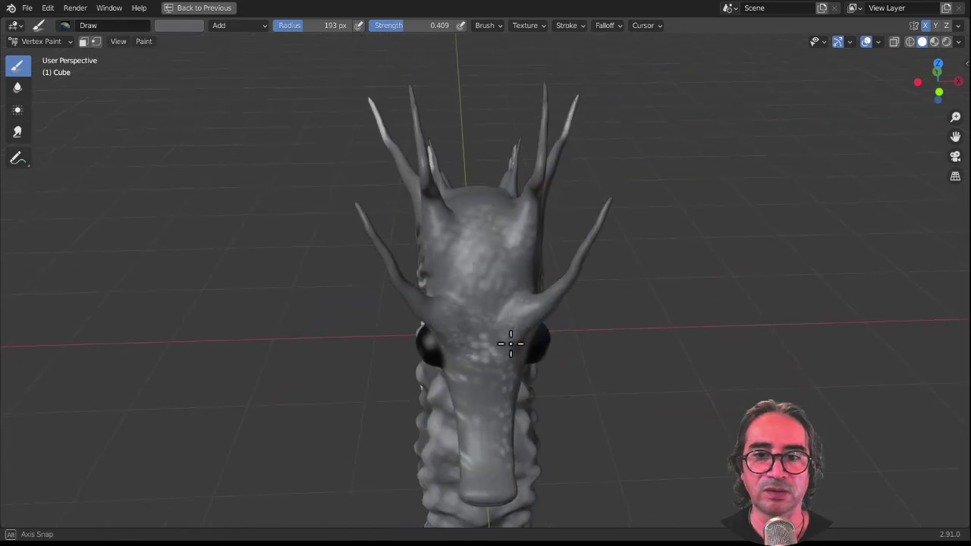
pyautogui.moveTo(508, 340); pyautogui.dragTo(514, 373, button='middle')
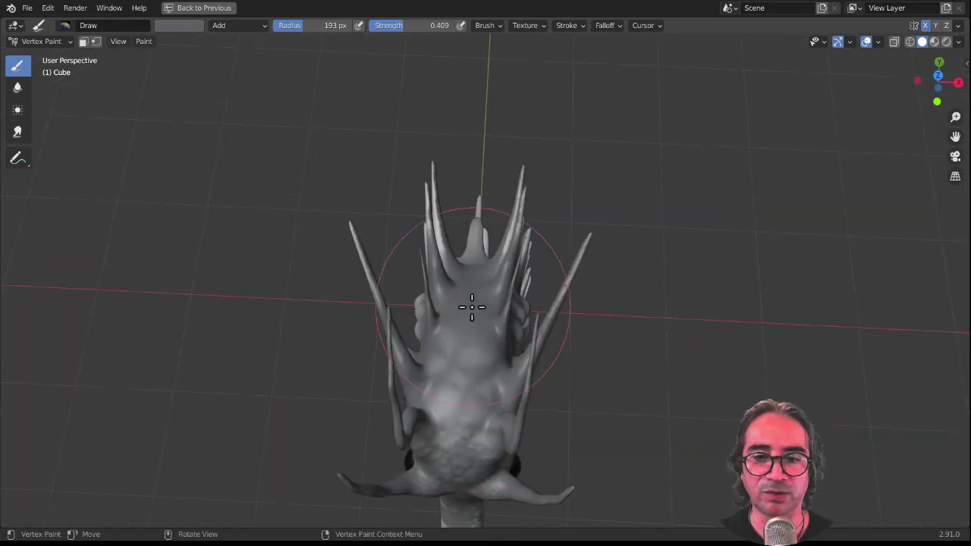
# - Zoom in on the spiny back and dorsal fin and set the brush colour to black
pyautogui.moveTo(614, 269)
pyautogui.mouseDown(button='middle')
pyautogui.moveTo(346, 241)
pyautogui.moveTo(525, 321)
pyautogui.moveTo(462, 190)
pyautogui.moveTo(413, 271)
pyautogui.moveTo(531, 347)
pyautogui.mouseUp(button='middle')
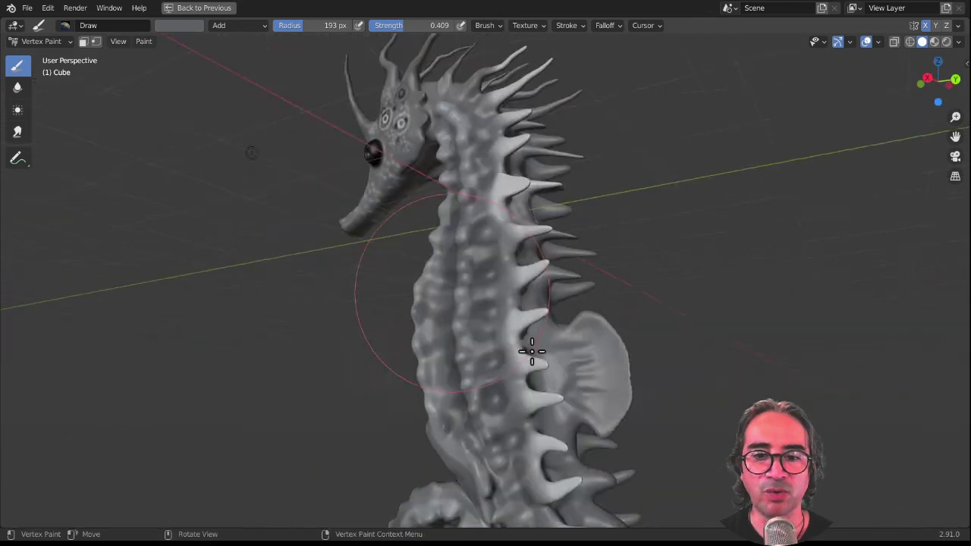
pyautogui.scroll(3, 672, 282)
pyautogui.moveTo(673, 282); pyautogui.dragTo(443, 170, button='middle')
pyautogui.scroll(2, 476, 232)
pyautogui.moveTo(476, 232)
pyautogui.mouseDown(button='middle')
pyautogui.moveTo(581, 252)
pyautogui.moveTo(459, 130)
pyautogui.mouseUp(button='middle')
pyautogui.scroll(2, 577, 273)
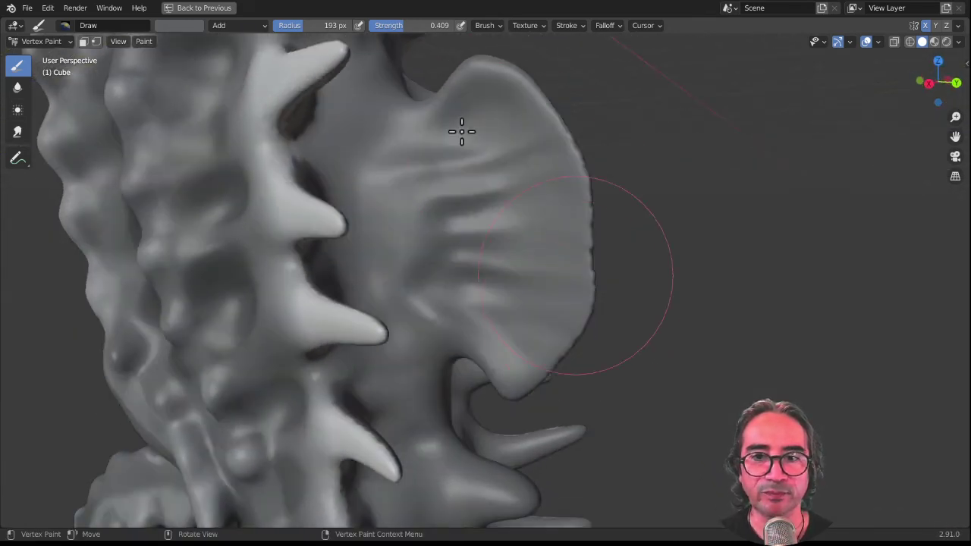
pyautogui.click(184, 25)
pyautogui.moveTo(267, 129); pyautogui.dragTo(271, 134)
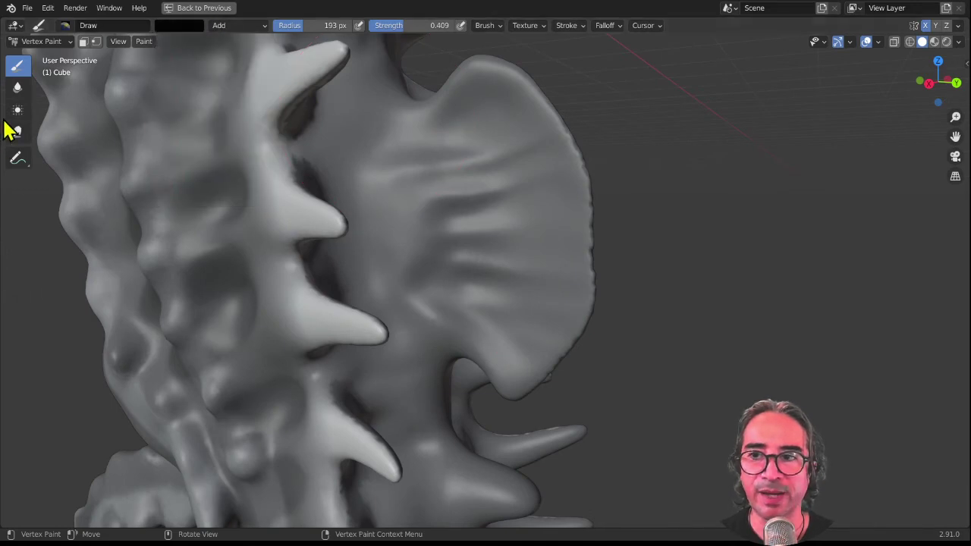
# - Remove the brush texture, shrink the radius to 83 px and set blending to Mix
pyautogui.click(531, 26)
pyautogui.click(584, 50)
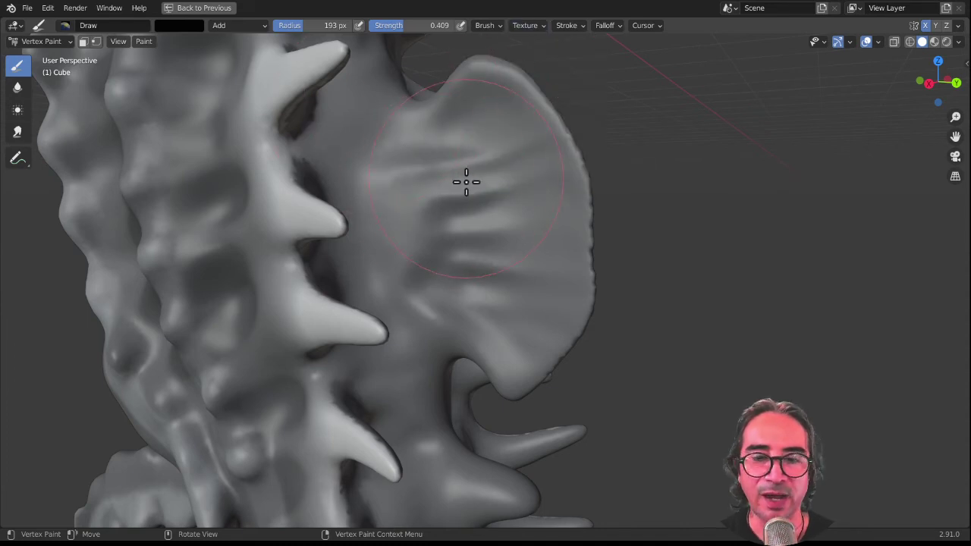
pyautogui.press('f')
pyautogui.click(412, 264)
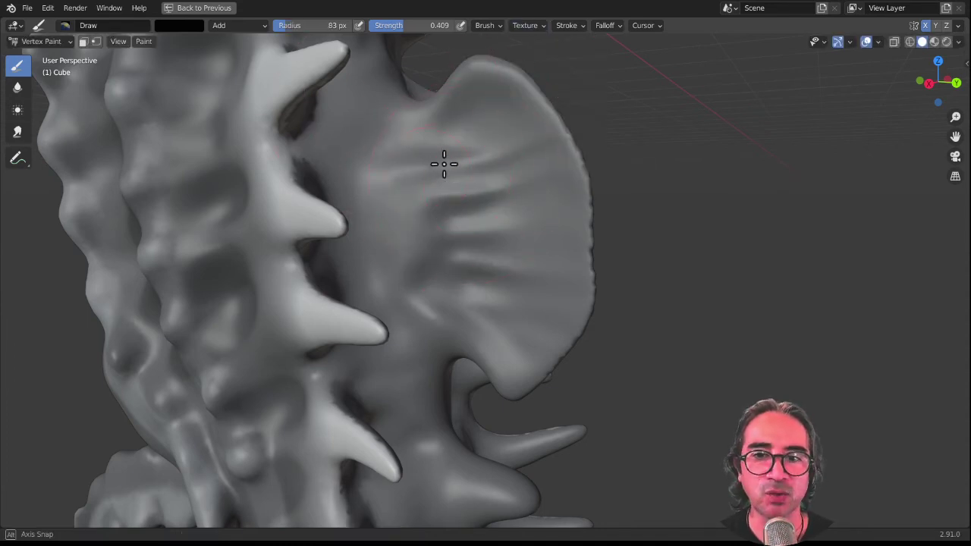
pyautogui.moveTo(443, 162)
pyautogui.mouseDown(button='middle')
pyautogui.moveTo(446, 170)
pyautogui.moveTo(414, 118)
pyautogui.mouseUp(button='middle')
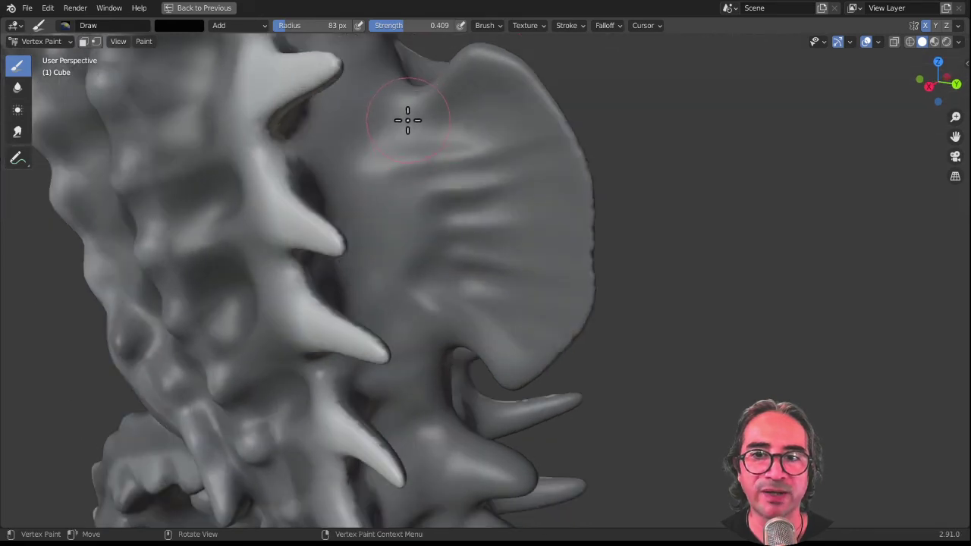
pyautogui.click(220, 25)
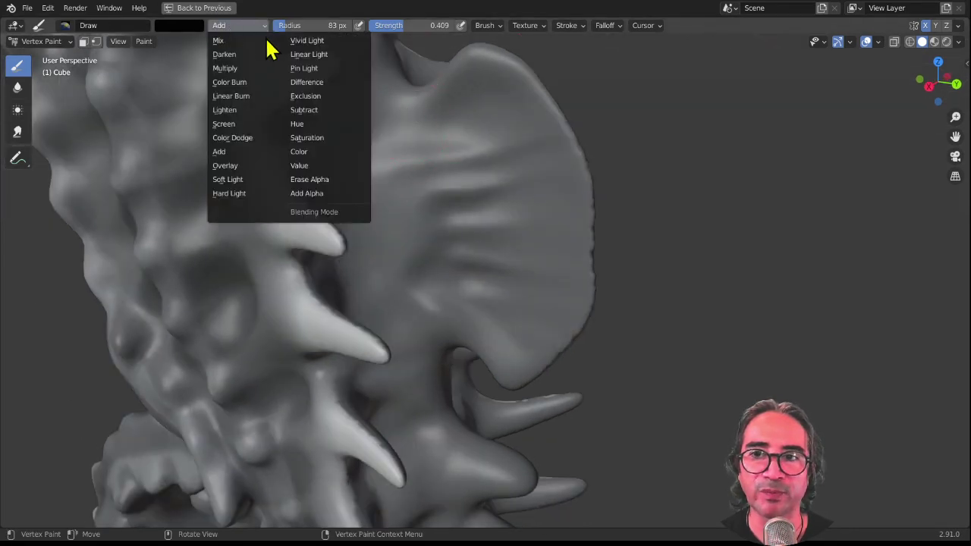
pyautogui.click(223, 39)
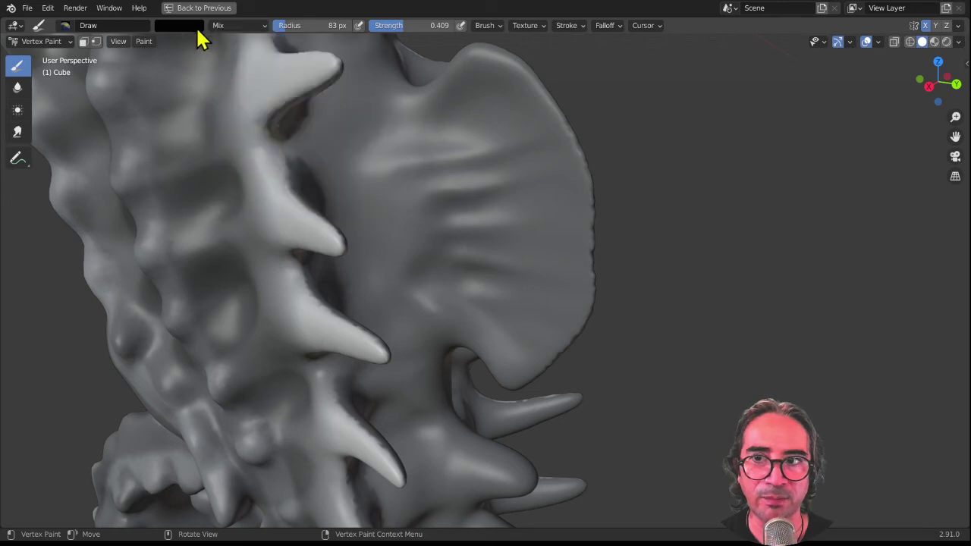
# - Paint a solid black band down the base of the dorsal fin, then switch to Smear
pyautogui.moveTo(412, 109); pyautogui.dragTo(397, 139)
pyautogui.moveTo(416, 178); pyautogui.dragTo(402, 54, button='middle')
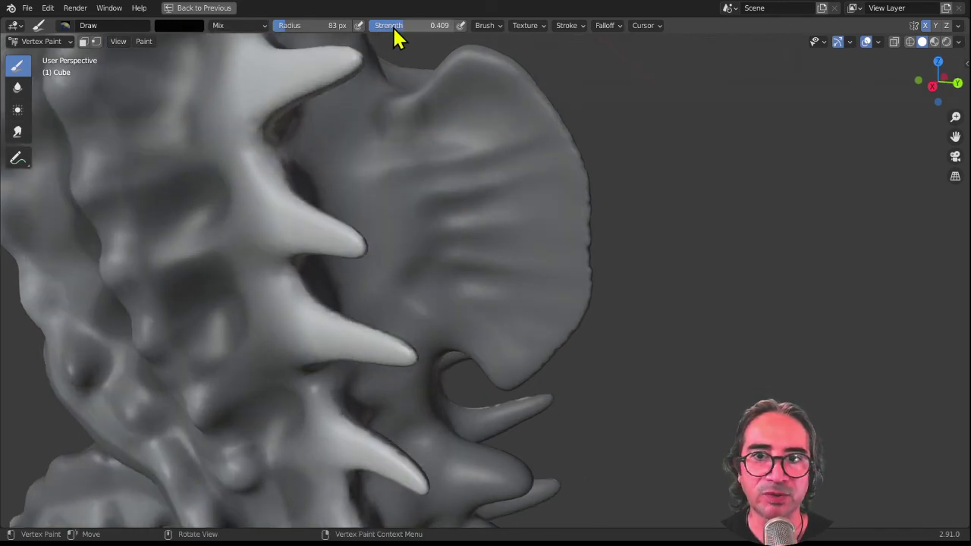
pyautogui.click(537, 33)
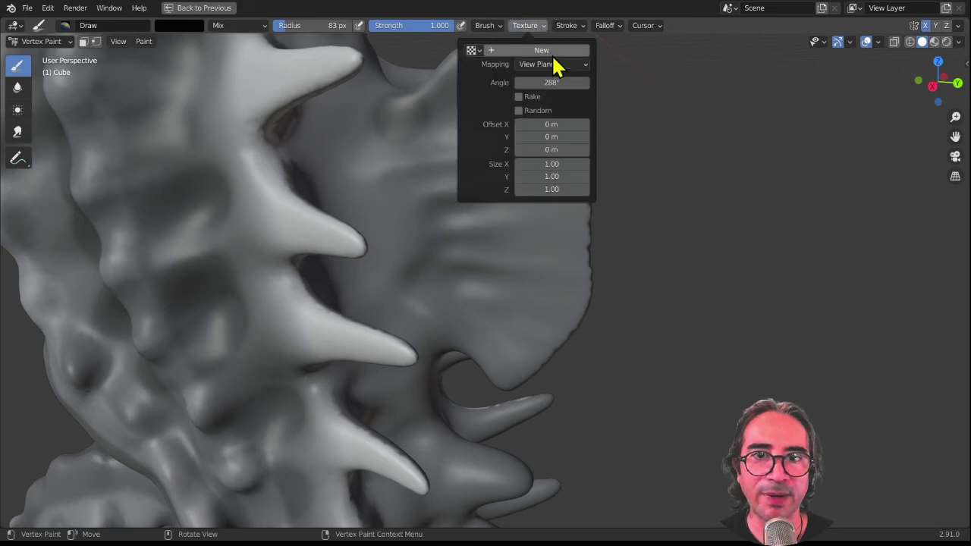
pyautogui.click(471, 49)
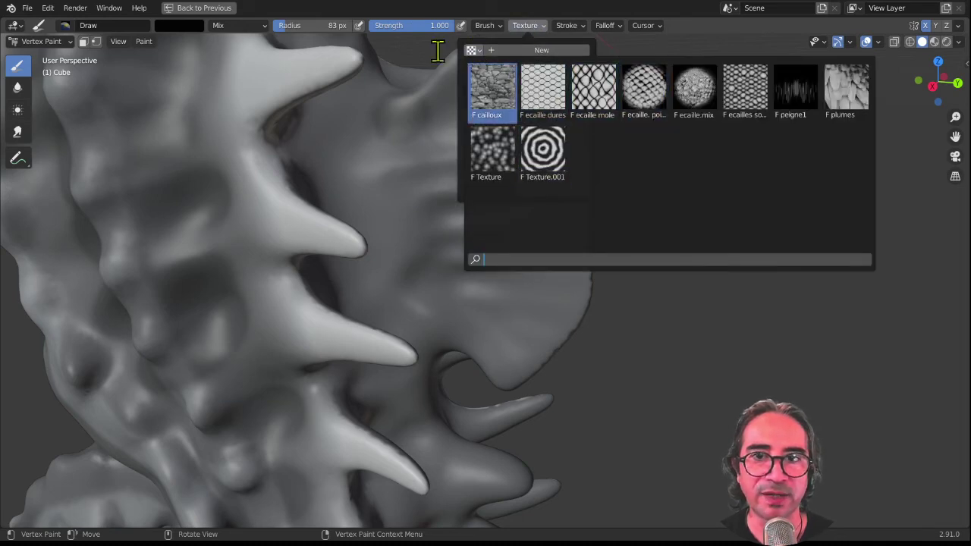
pyautogui.moveTo(400, 125)
pyautogui.mouseDown()
pyautogui.moveTo(433, 234)
pyautogui.moveTo(430, 324)
pyautogui.mouseUp()
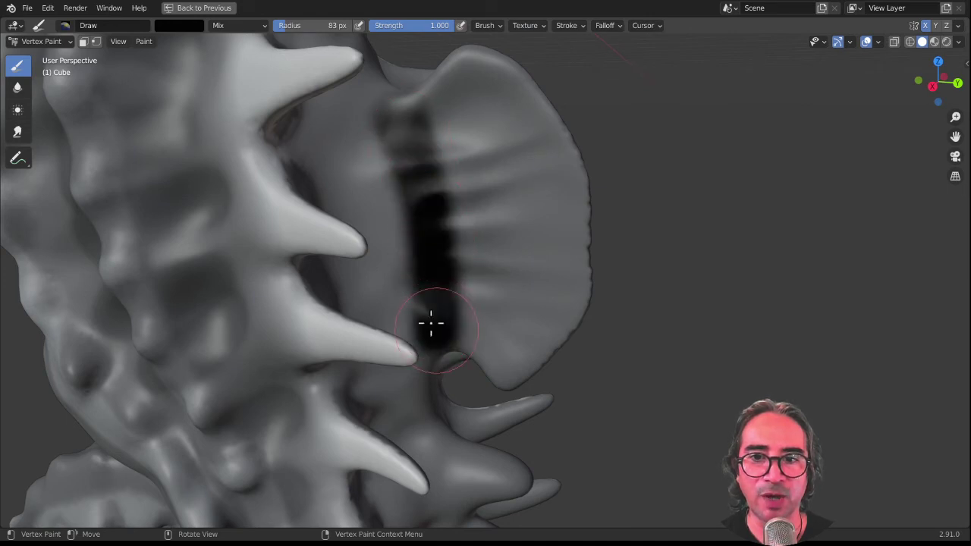
pyautogui.click(17, 133)
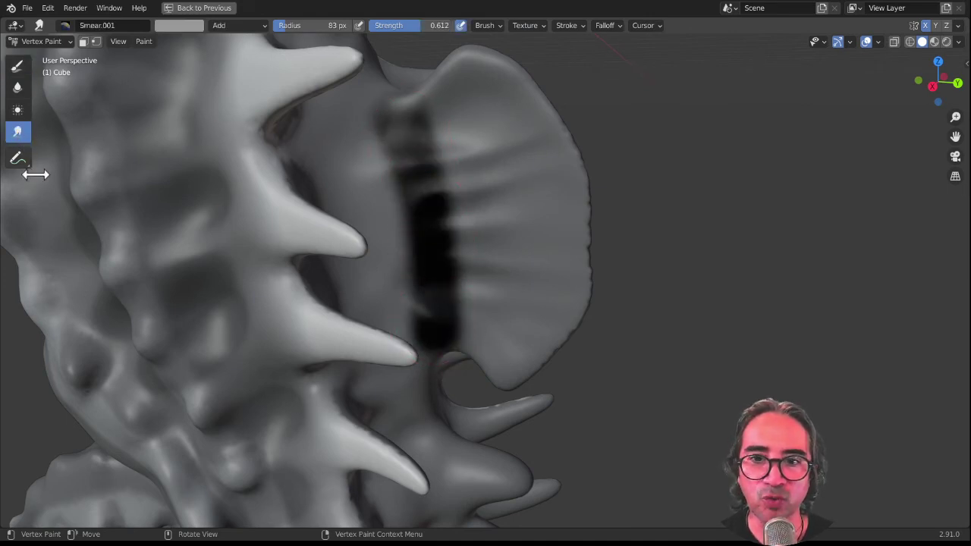
# - Shrink the smear brush to 47 px, clear its ecaille moles texture, and smear the upper fin
pyautogui.press('f')
pyautogui.click(422, 200)
pyautogui.click(535, 25)
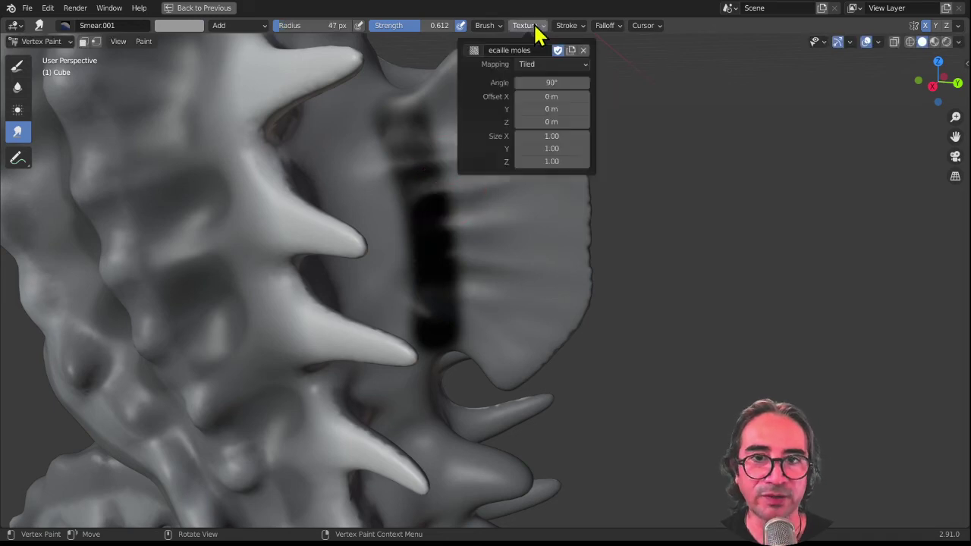
pyautogui.click(583, 51)
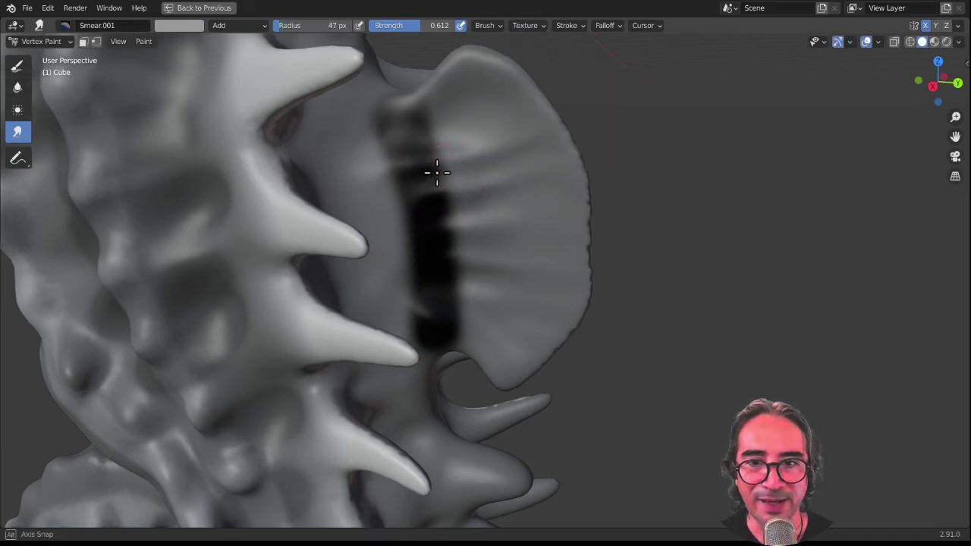
pyautogui.moveTo(437, 173)
pyautogui.mouseDown(button='middle')
pyautogui.moveTo(445, 163)
pyautogui.moveTo(374, 146)
pyautogui.mouseUp(button='middle')
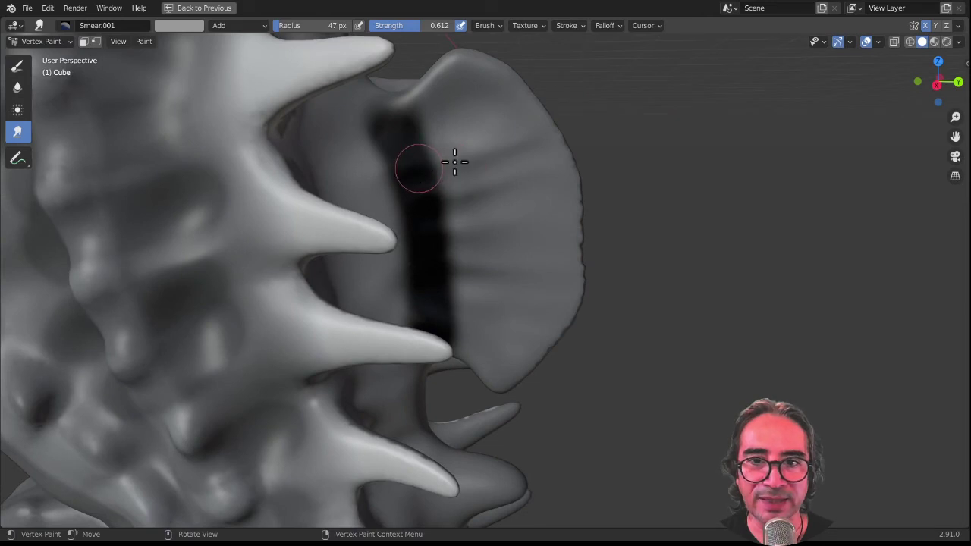
pyautogui.moveTo(455, 162)
pyautogui.mouseDown()
pyautogui.moveTo(538, 137)
pyautogui.moveTo(524, 143)
pyautogui.mouseUp()
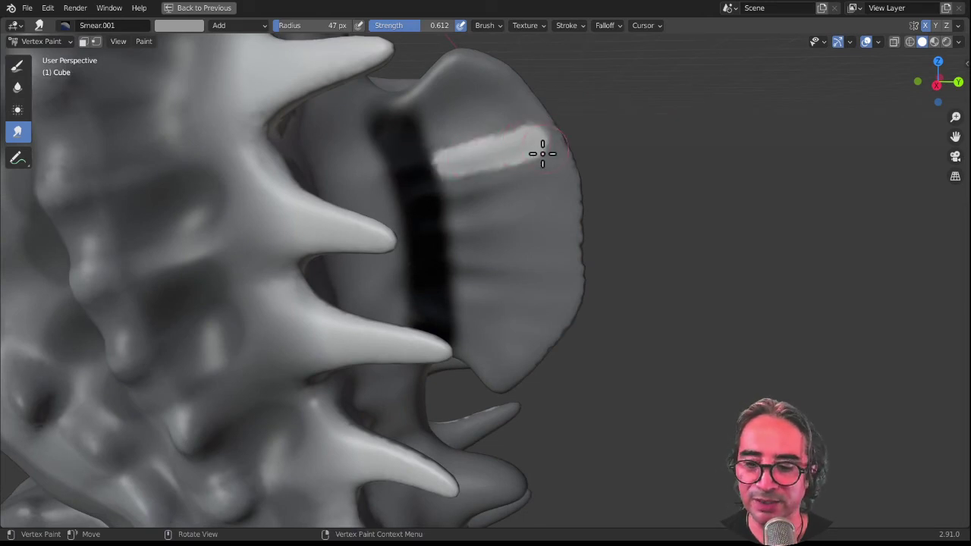
# - Undo the bright streak, set smear blending to Mix, and soften the dark band's edge
pyautogui.hotkey('ctrl', 'z')
pyautogui.click(230, 25)
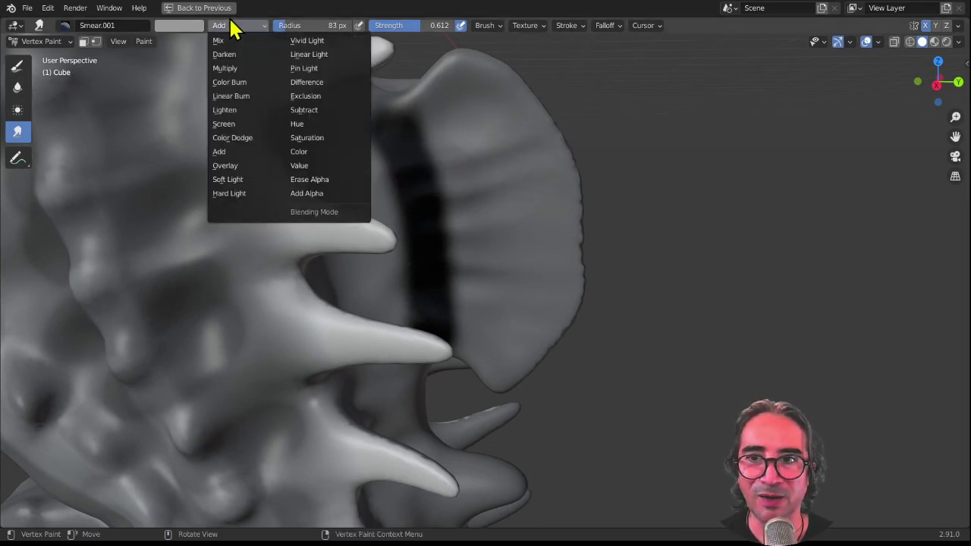
pyautogui.click(218, 40)
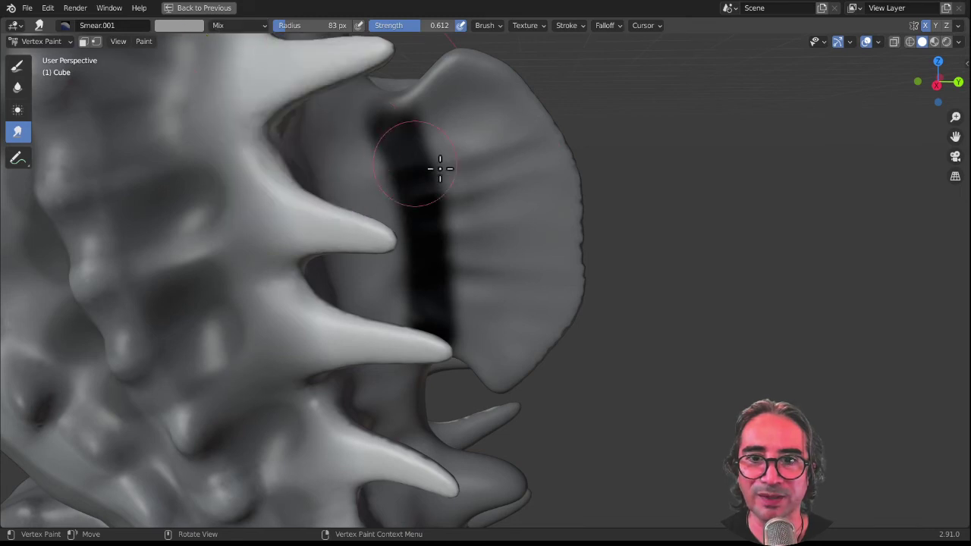
pyautogui.moveTo(421, 171); pyautogui.dragTo(520, 148)
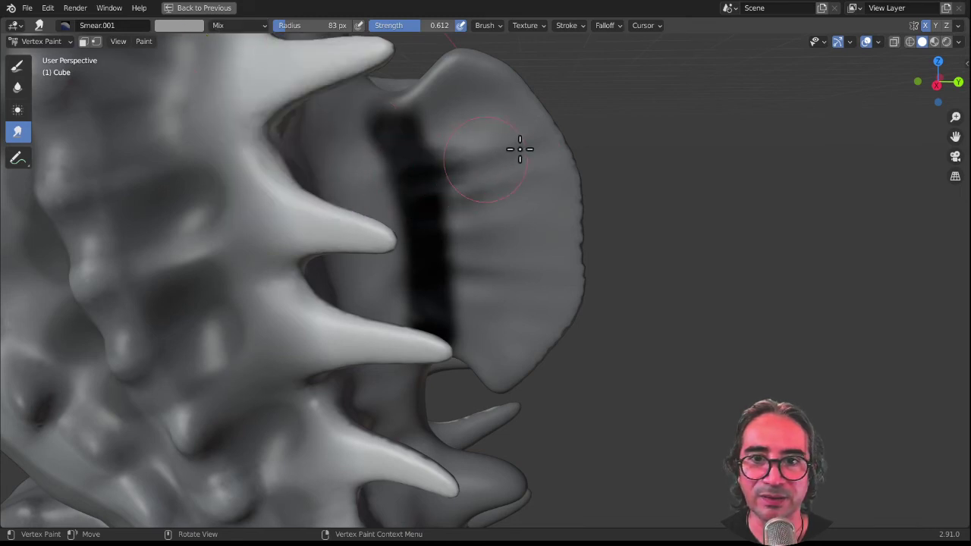
# - Set the smear radius to 42 px and clear the ecaille moles texture again
pyautogui.press('f')
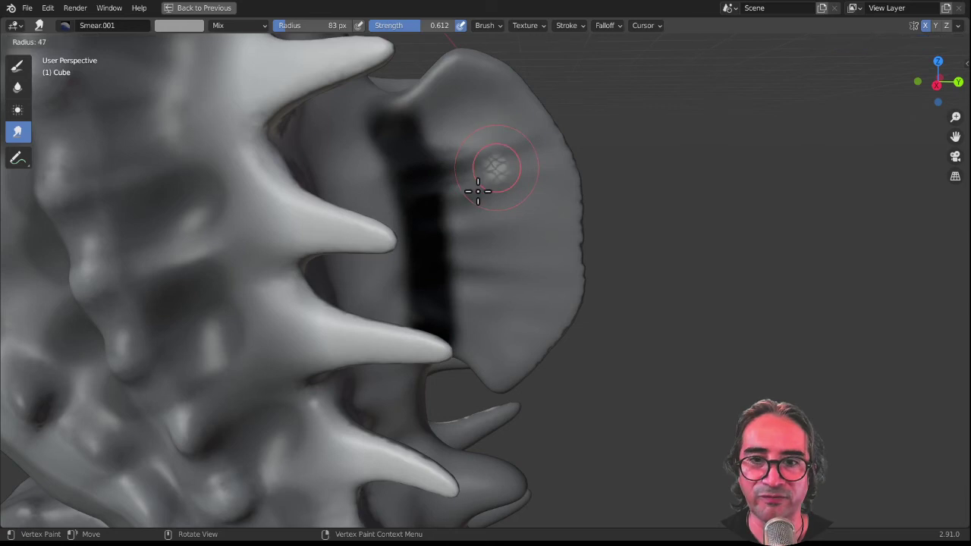
pyautogui.click(475, 194)
pyautogui.click(529, 26)
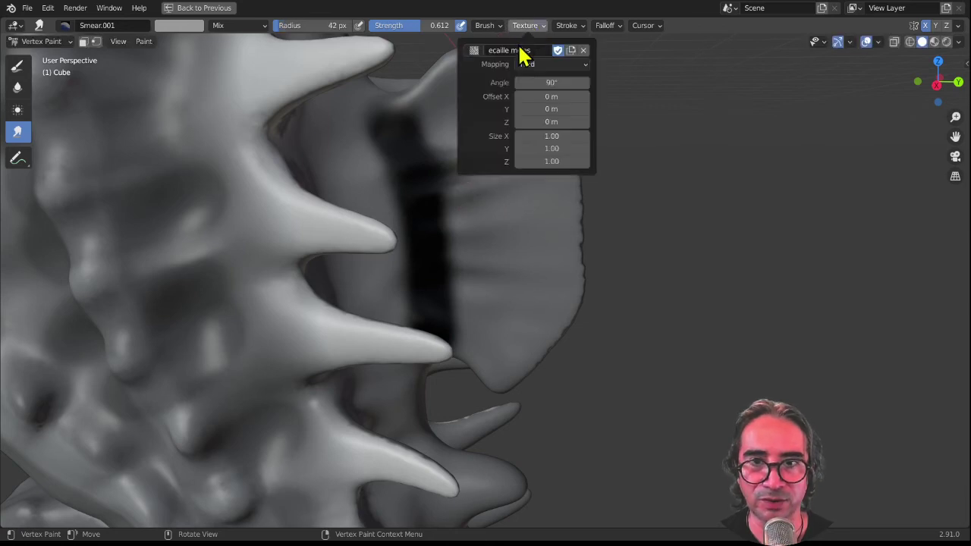
pyautogui.click(583, 50)
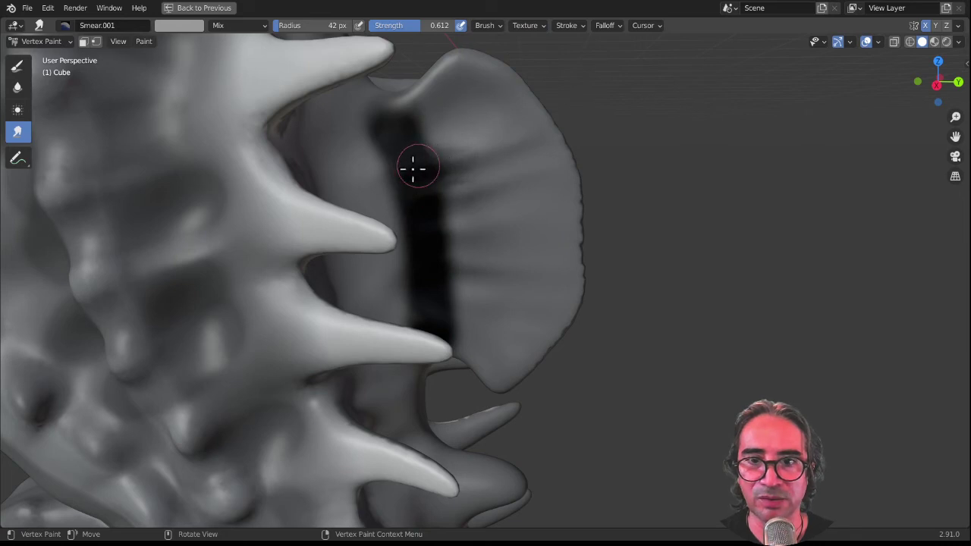
# - Streak the dark band upward toward the fin's top tip and right edge
pyautogui.moveTo(412, 168); pyautogui.dragTo(544, 117)
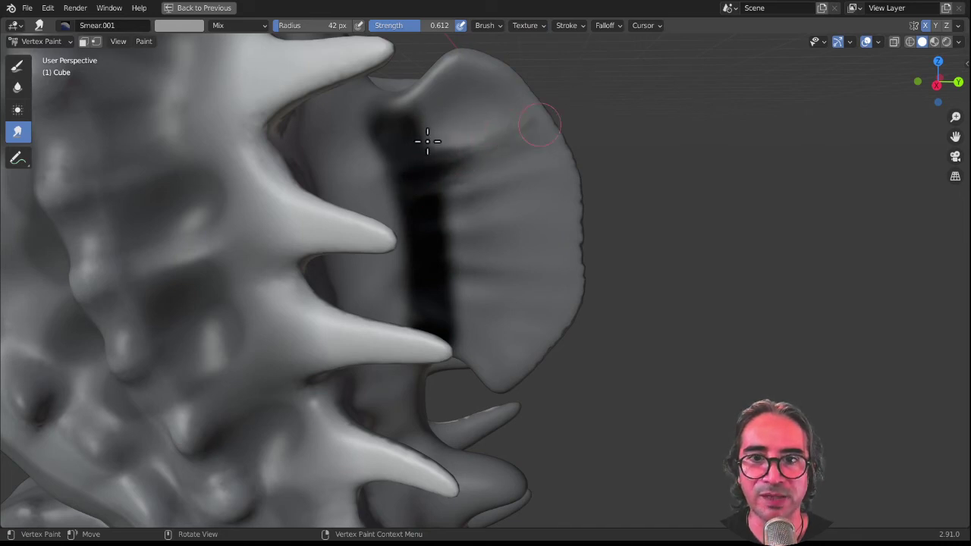
pyautogui.moveTo(441, 124); pyautogui.dragTo(535, 70)
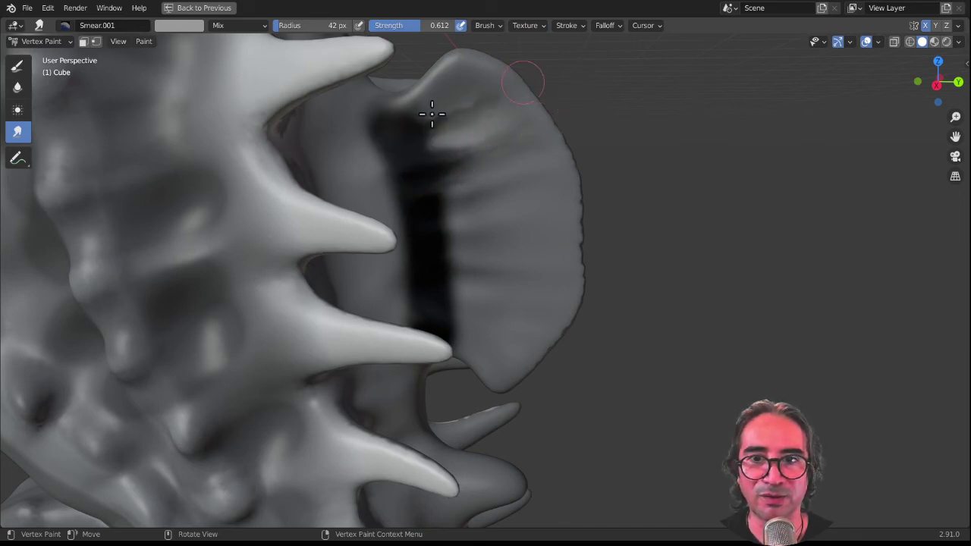
pyautogui.moveTo(448, 70); pyautogui.dragTo(465, 50)
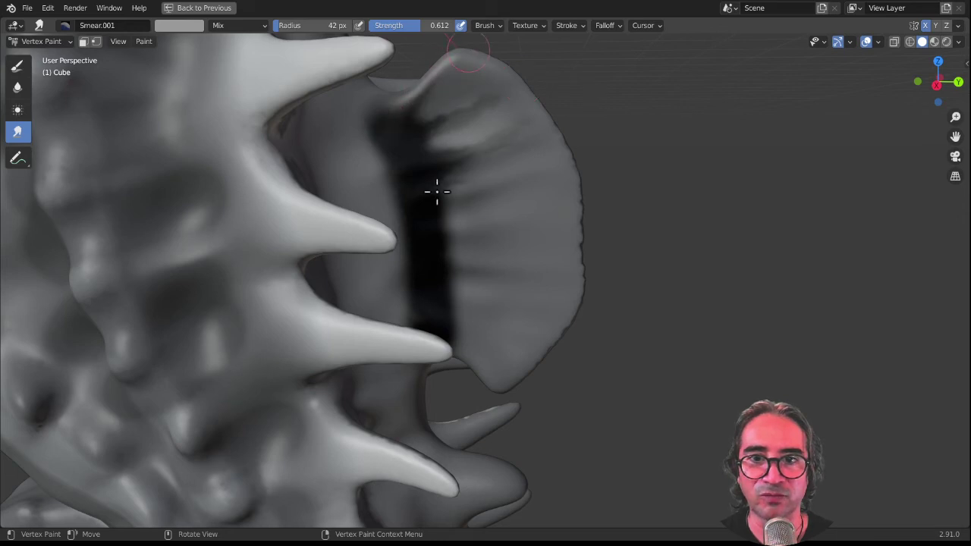
pyautogui.moveTo(463, 191); pyautogui.dragTo(527, 173)
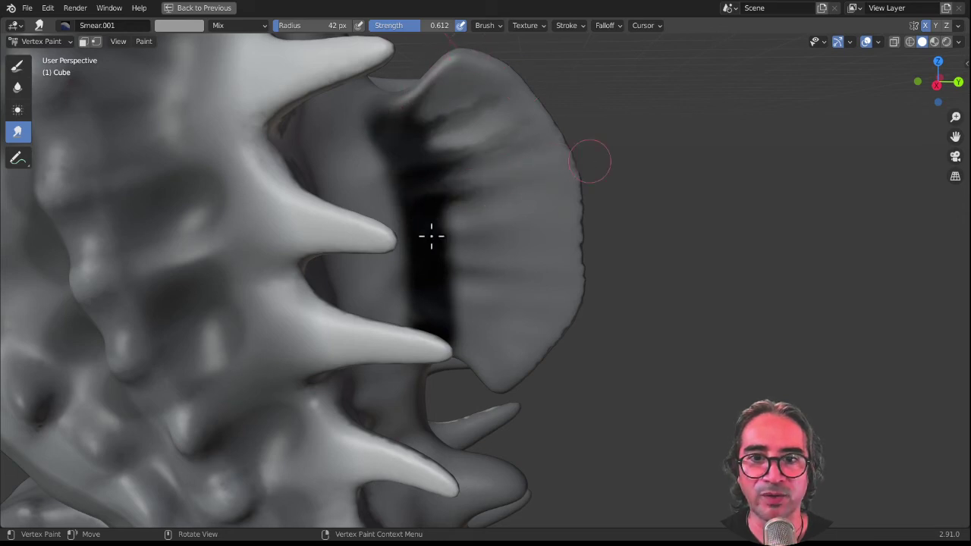
pyautogui.moveTo(461, 221); pyautogui.dragTo(585, 193)
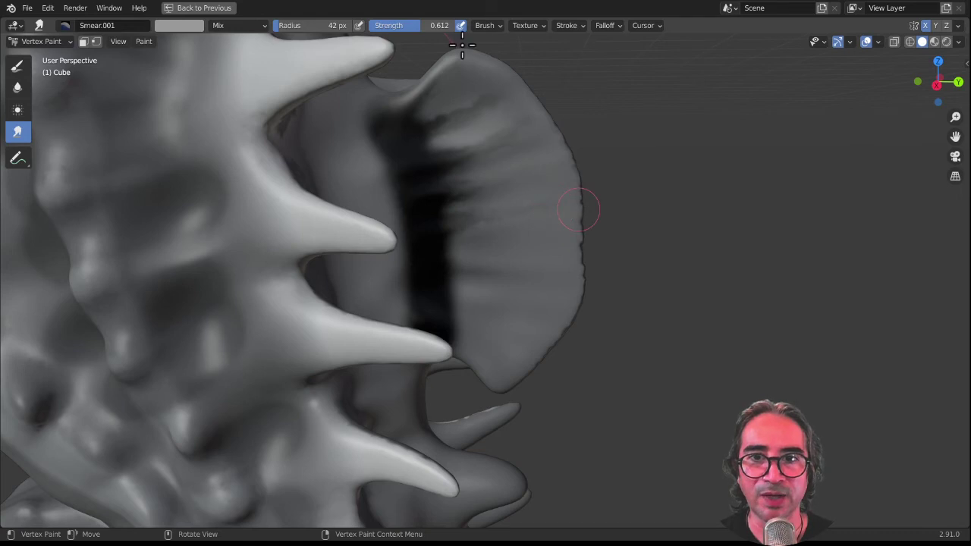
# - Raise smear strength to 0.887 and pull more dark streaks out to the fin's edges
pyautogui.moveTo(401, 35); pyautogui.dragTo(438, 35)
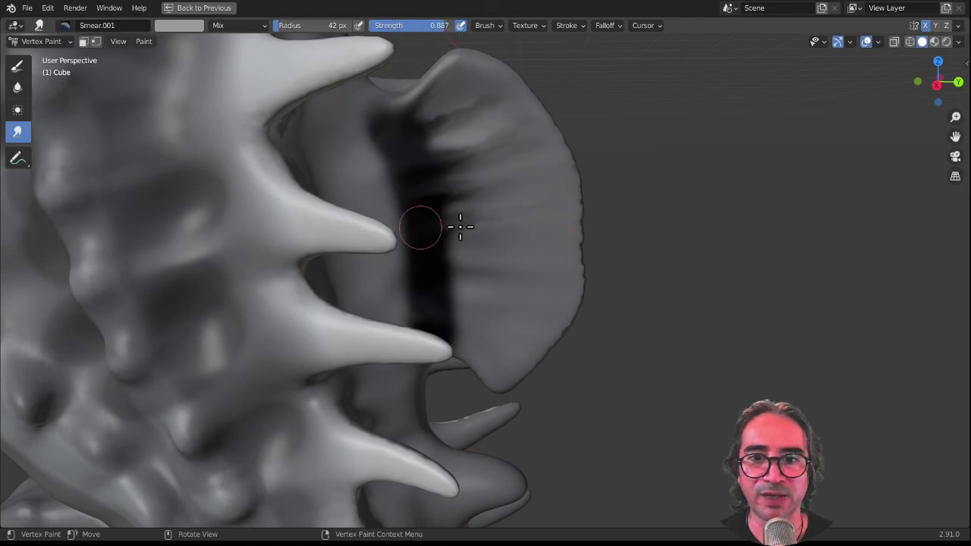
pyautogui.moveTo(460, 226); pyautogui.dragTo(589, 221)
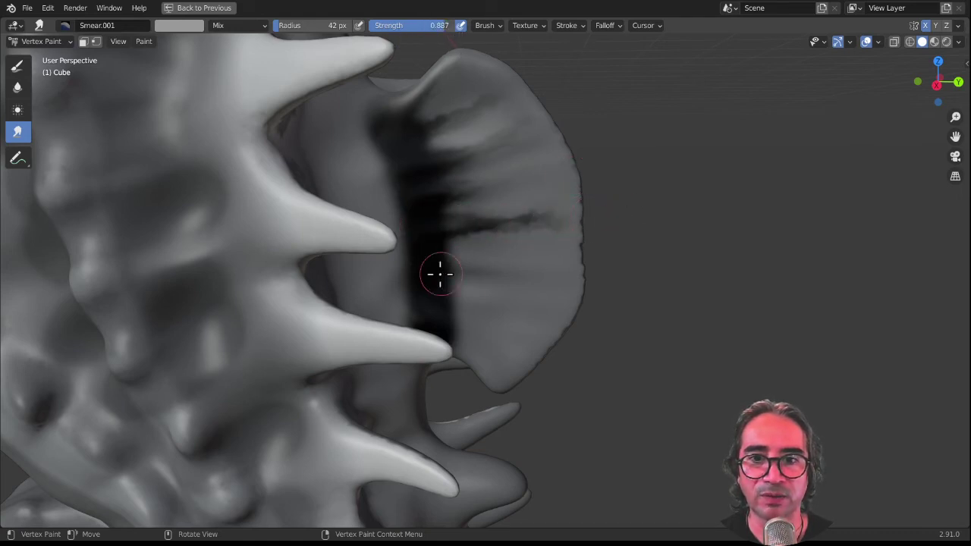
pyautogui.moveTo(488, 270); pyautogui.dragTo(535, 271)
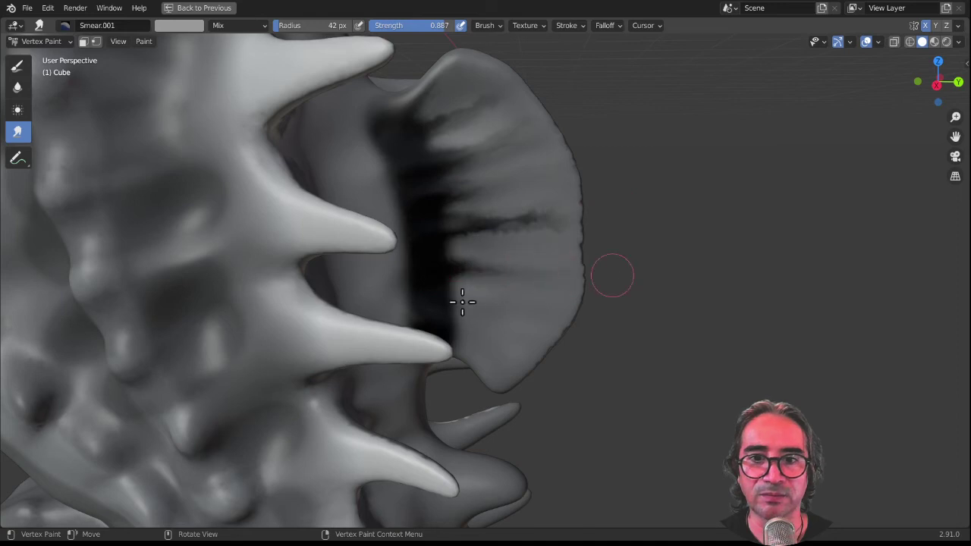
pyautogui.moveTo(453, 304)
pyautogui.mouseDown()
pyautogui.moveTo(494, 299)
pyautogui.moveTo(618, 329)
pyautogui.mouseUp()
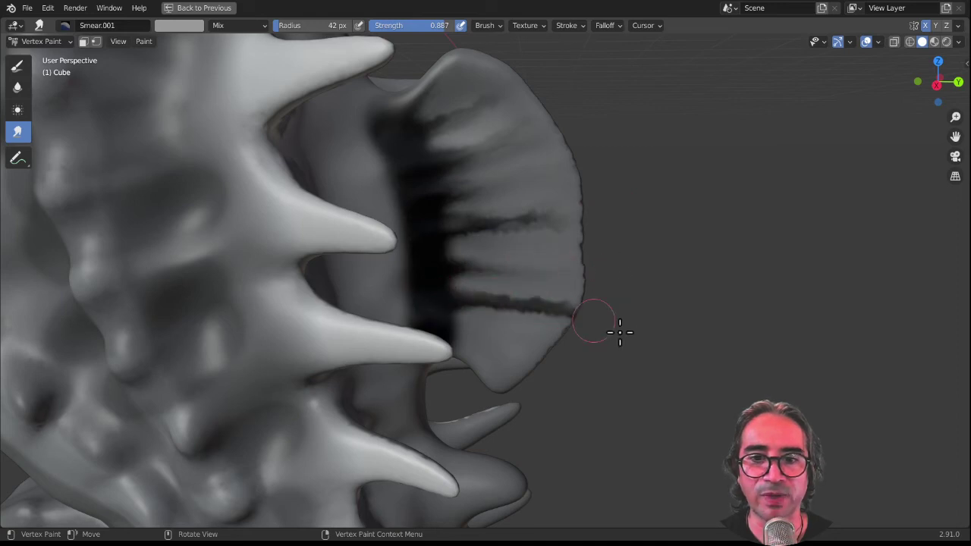
pyautogui.moveTo(445, 317); pyautogui.dragTo(600, 389)
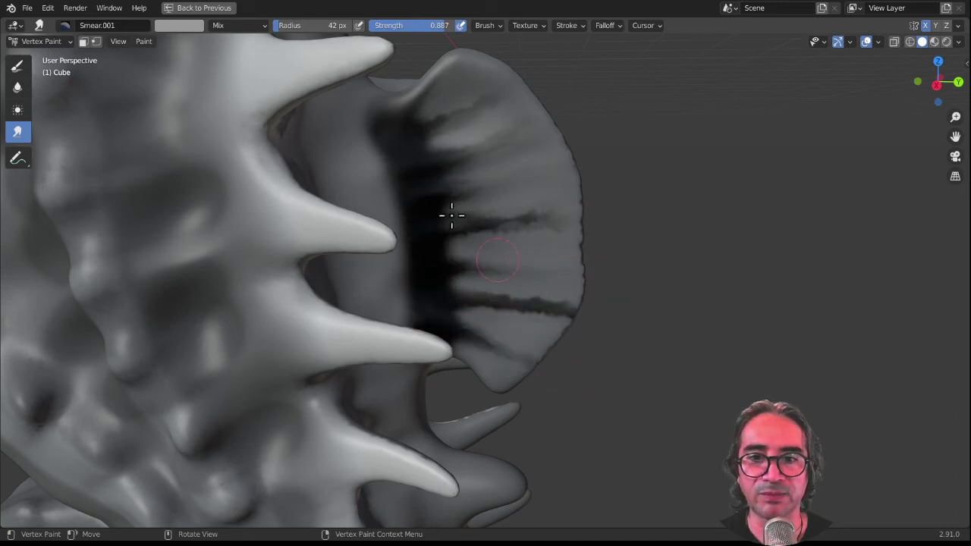
pyautogui.moveTo(469, 197); pyautogui.dragTo(609, 147)
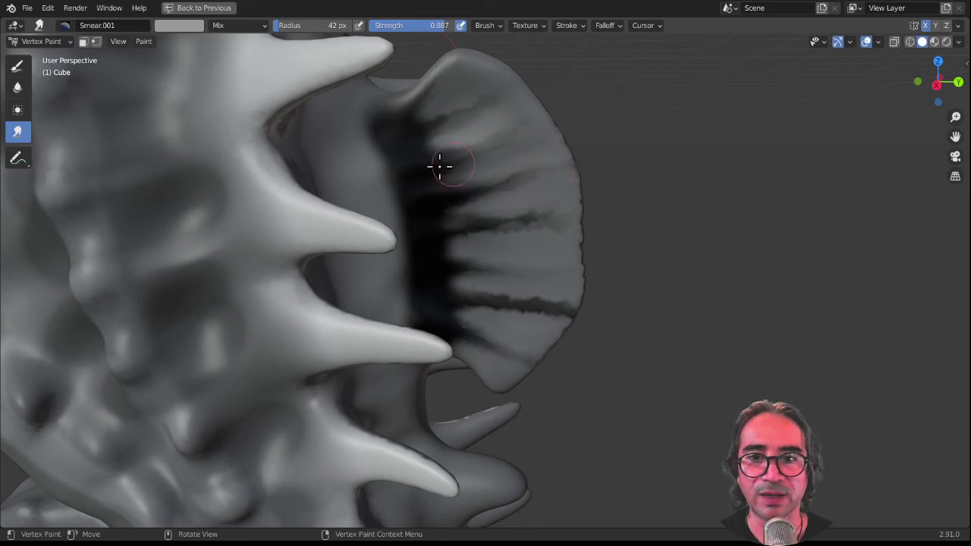
pyautogui.moveTo(470, 153); pyautogui.dragTo(562, 110)
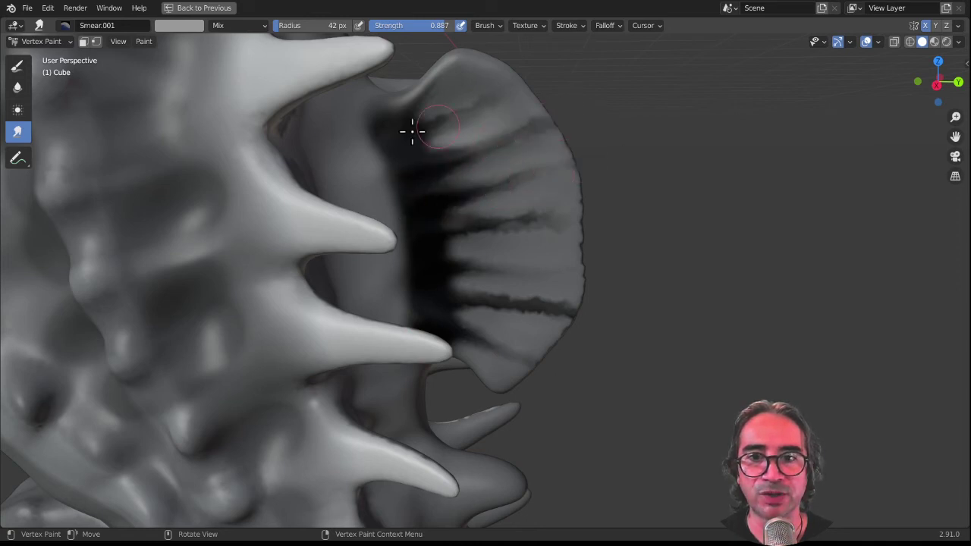
pyautogui.moveTo(462, 112)
pyautogui.mouseDown()
pyautogui.moveTo(507, 91)
pyautogui.moveTo(496, 91)
pyautogui.moveTo(543, 145)
pyautogui.mouseUp()
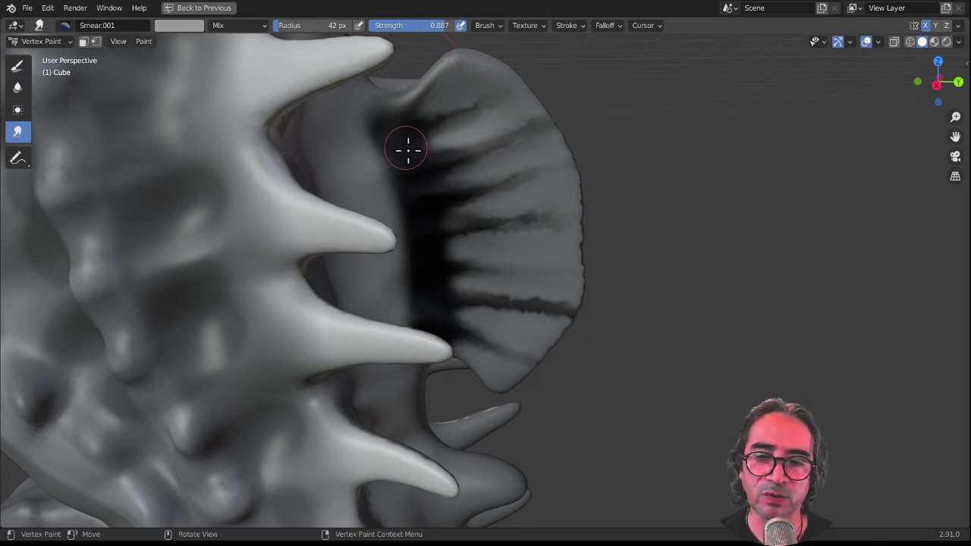
pyautogui.moveTo(407, 148)
pyautogui.mouseDown(button='middle')
pyautogui.moveTo(355, 151)
pyautogui.moveTo(405, 147)
pyautogui.mouseUp(button='middle')
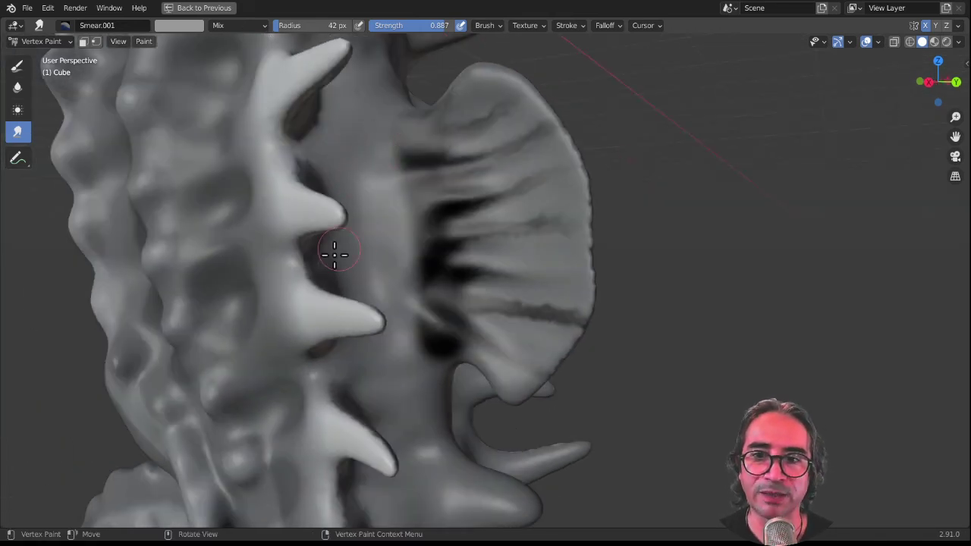
pyautogui.moveTo(334, 255); pyautogui.dragTo(362, 224, button='middle')
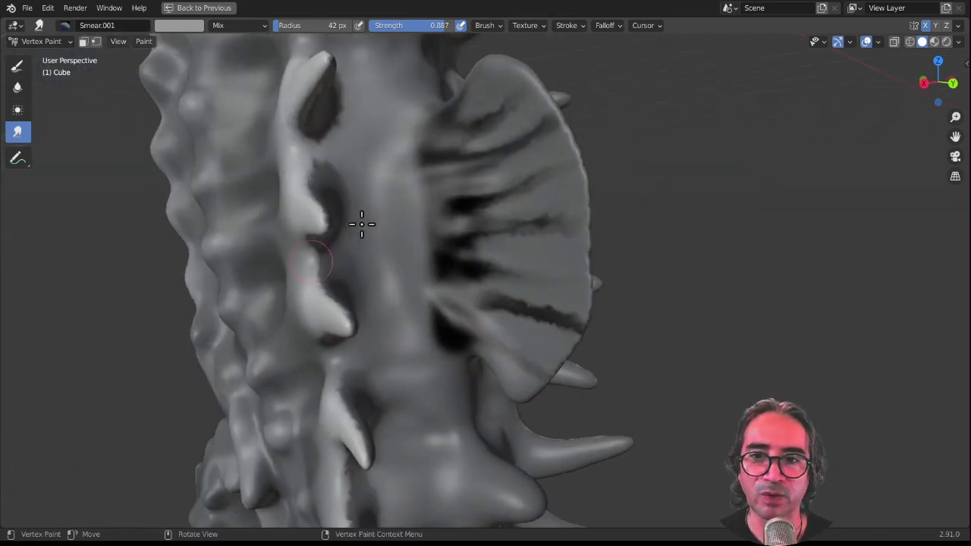
pyautogui.click(174, 25)
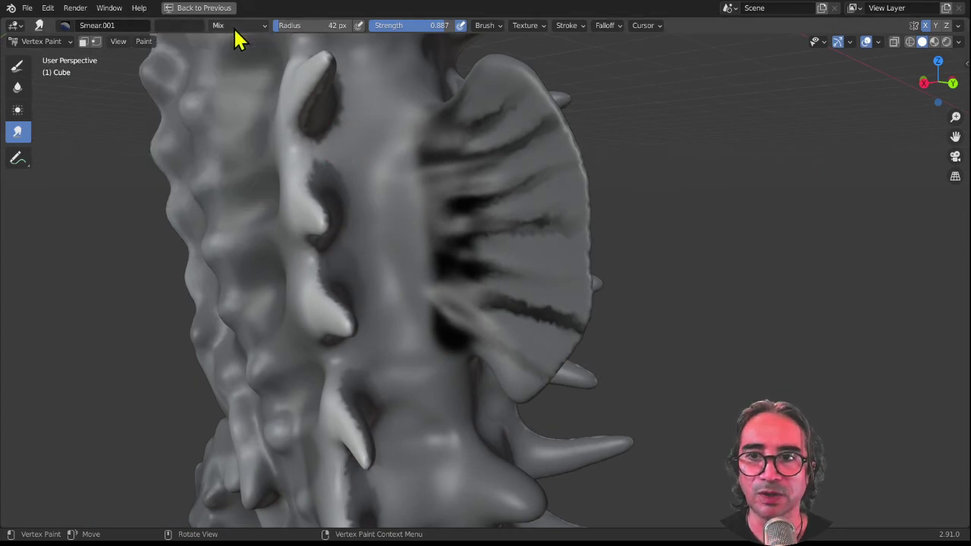
# - Set the smear brush to Multiply blending and apply the ecaille.mix scale texture
pyautogui.click(232, 26)
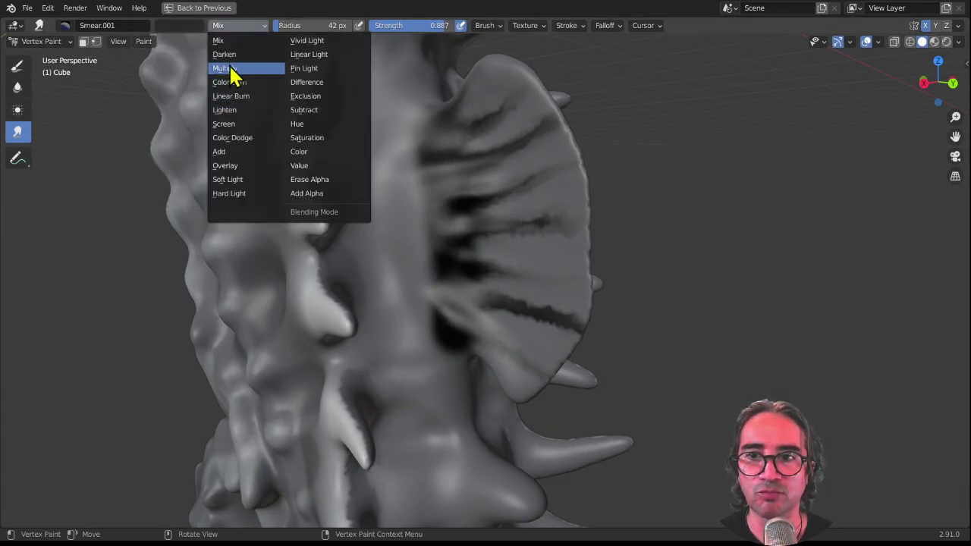
pyautogui.click(228, 69)
pyautogui.press('f')
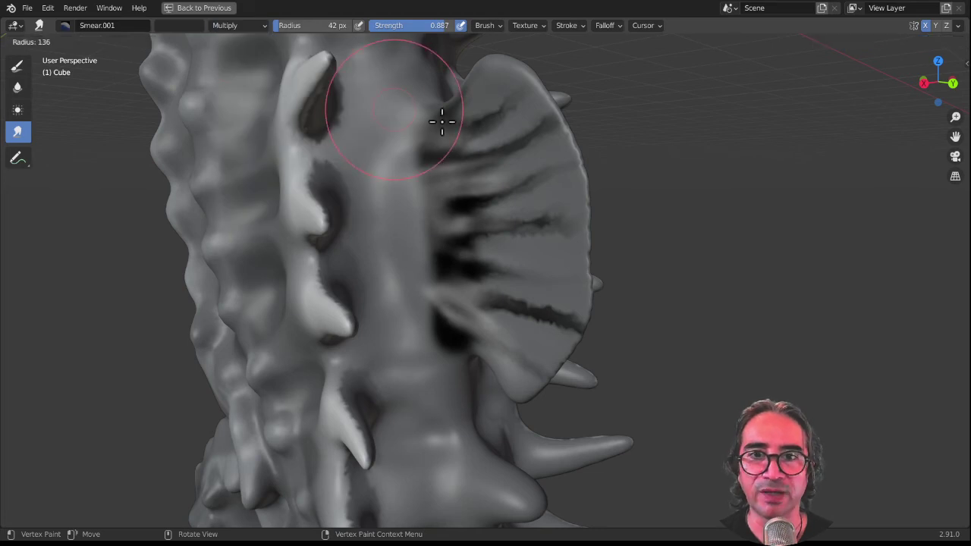
pyautogui.click(442, 122)
pyautogui.click(531, 26)
pyautogui.click(474, 51)
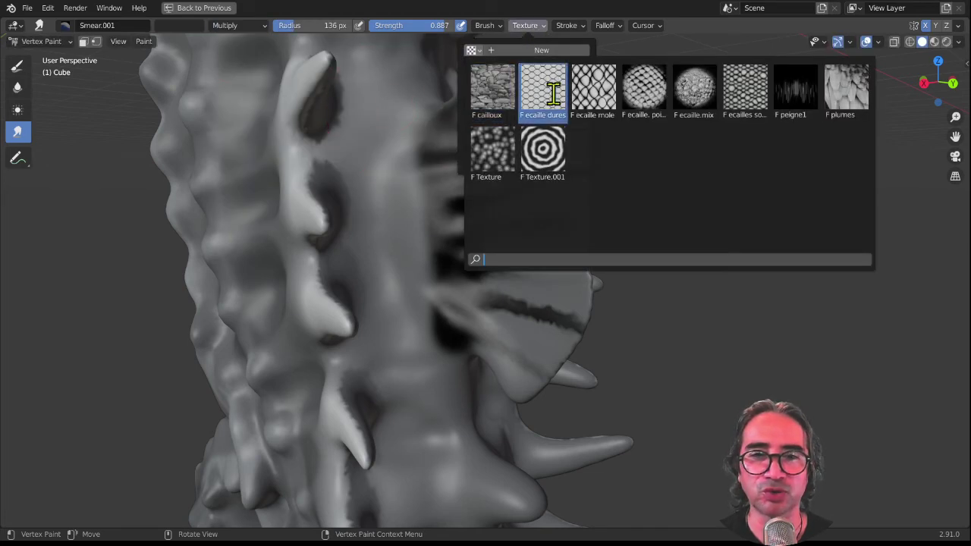
pyautogui.click(699, 91)
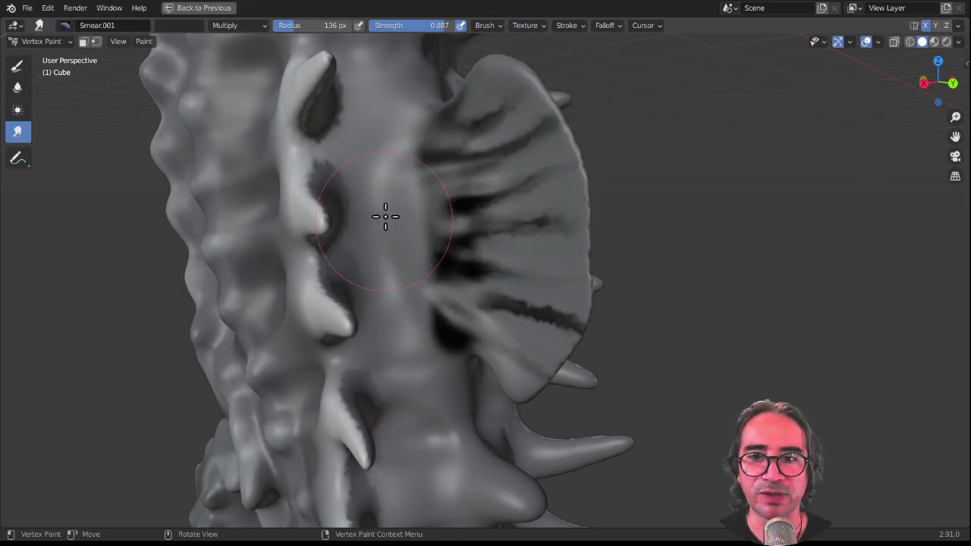
# - Enlarge the smear radius to 216 px and darken the fin streaks further
pyautogui.press('f')
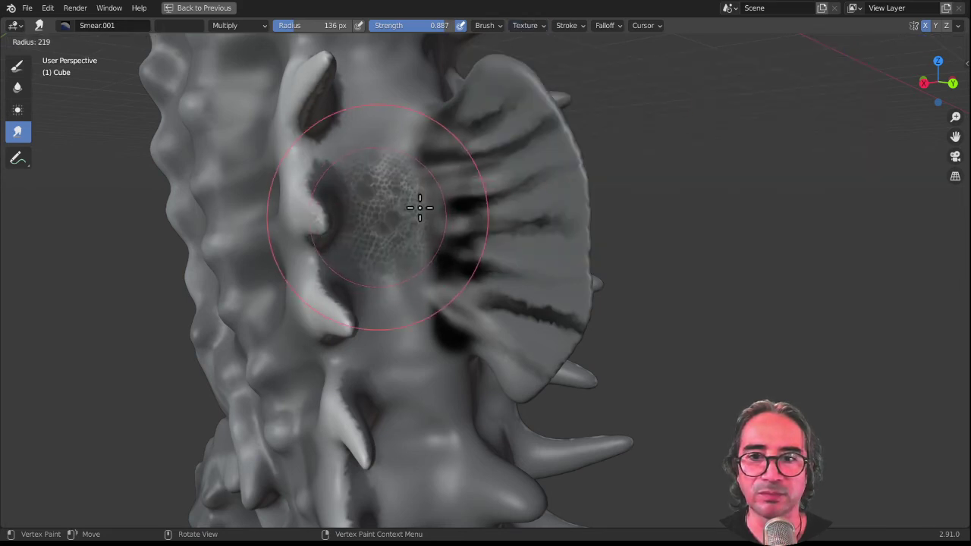
pyautogui.click(378, 162)
pyautogui.moveTo(378, 162); pyautogui.dragTo(400, 245)
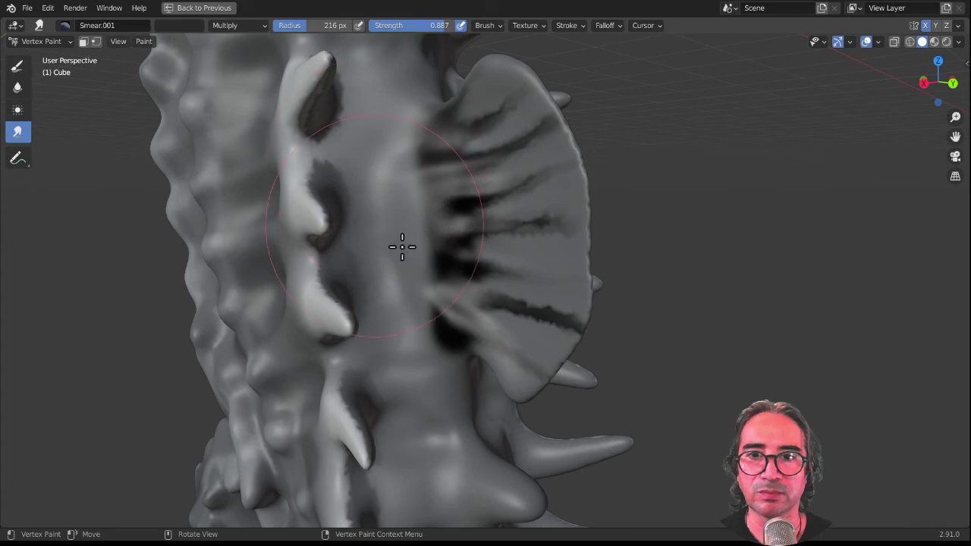
pyautogui.moveTo(371, 254); pyautogui.dragTo(347, 256, button='middle')
pyautogui.click(229, 26)
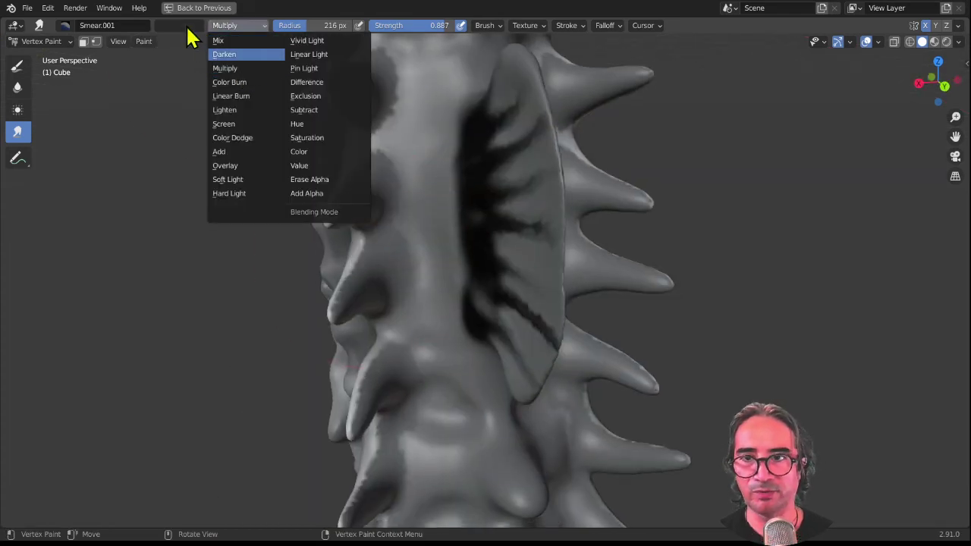
# - Switch to the Draw brush in Multiply with the ecaille.mix texture and dab the body beside the fin
pyautogui.click(19, 67)
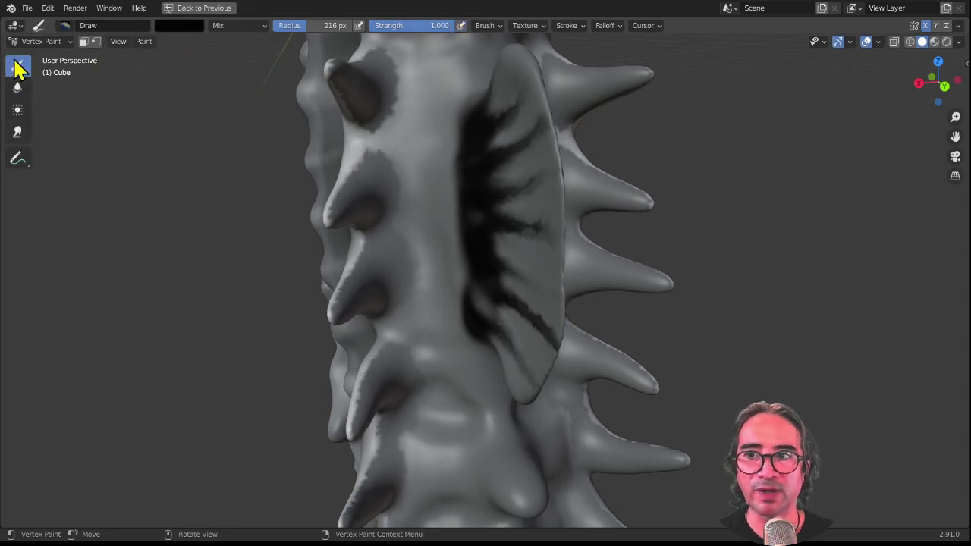
pyautogui.click(226, 24)
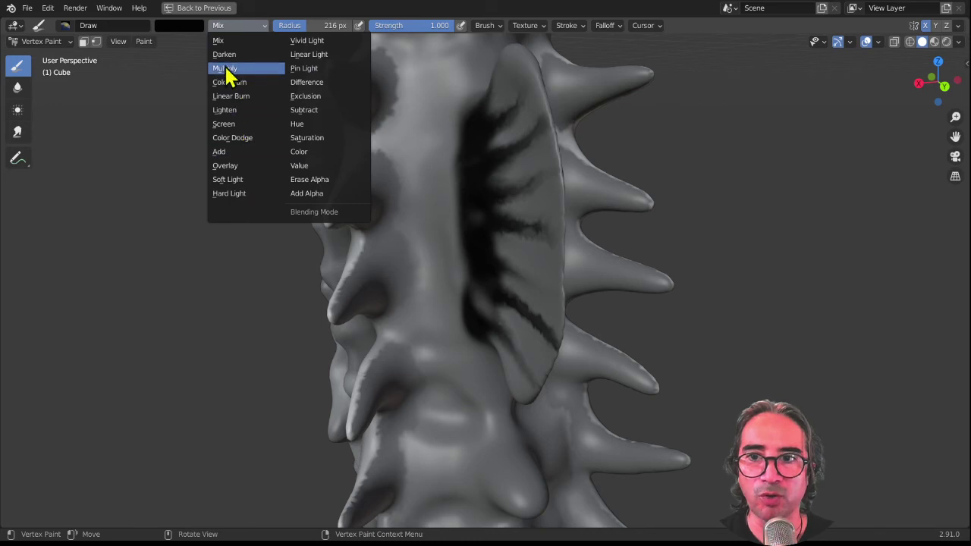
pyautogui.click(228, 68)
pyautogui.click(527, 25)
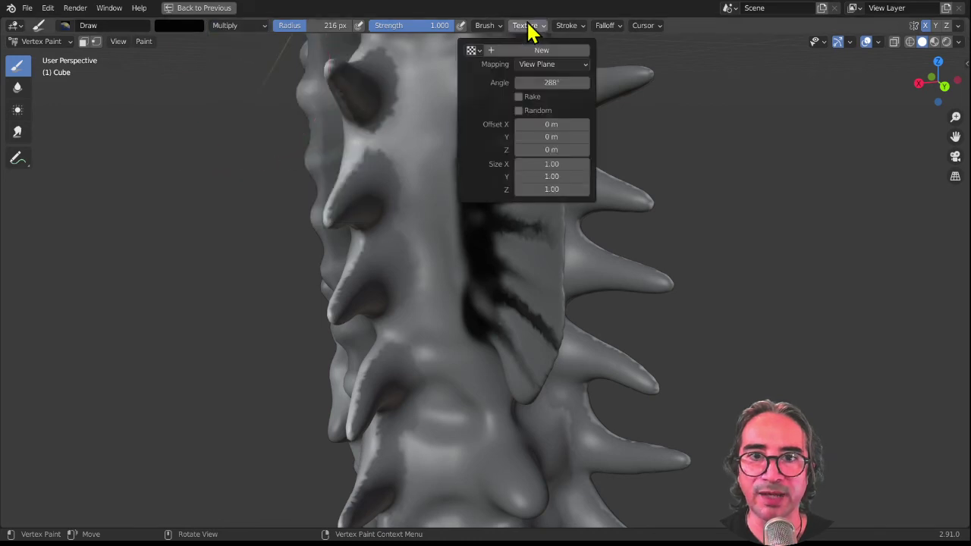
pyautogui.click(471, 50)
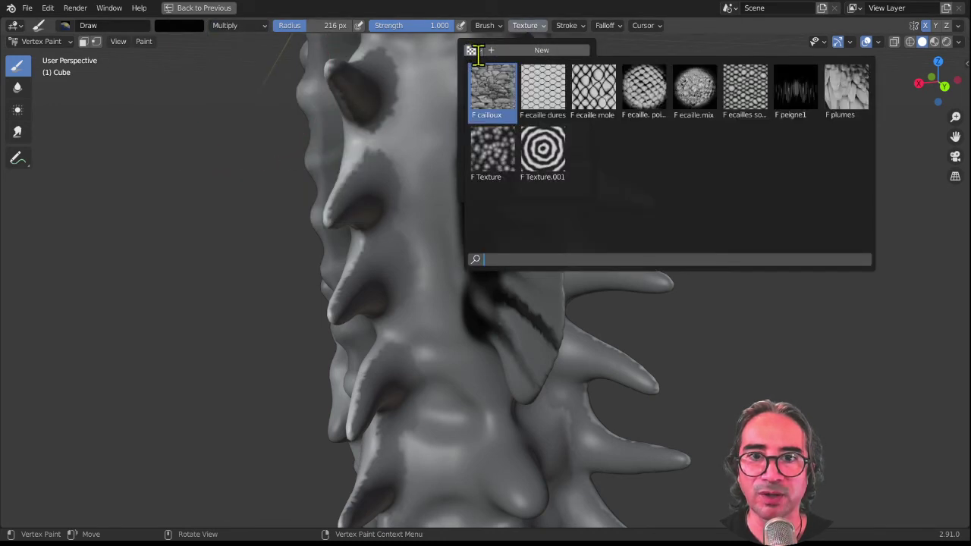
pyautogui.click(712, 89)
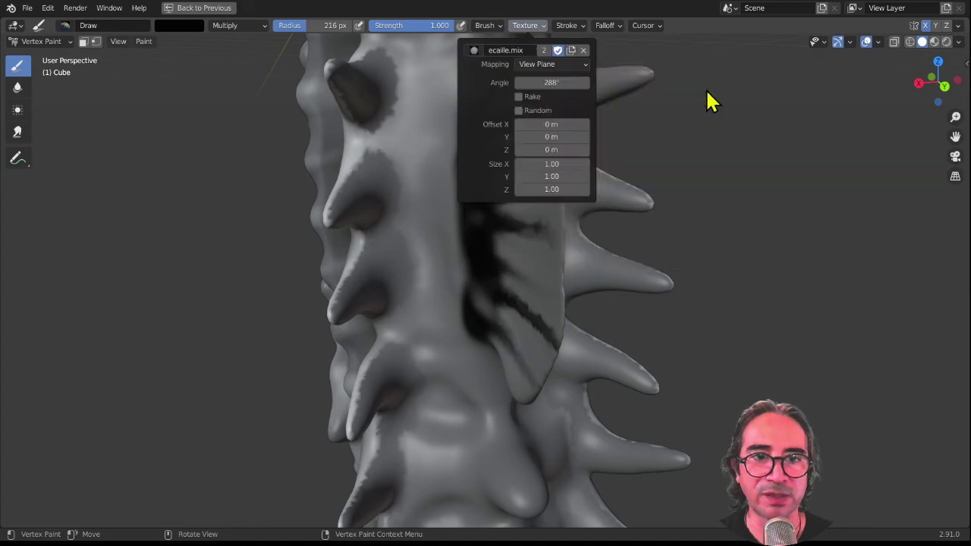
pyautogui.click(414, 175)
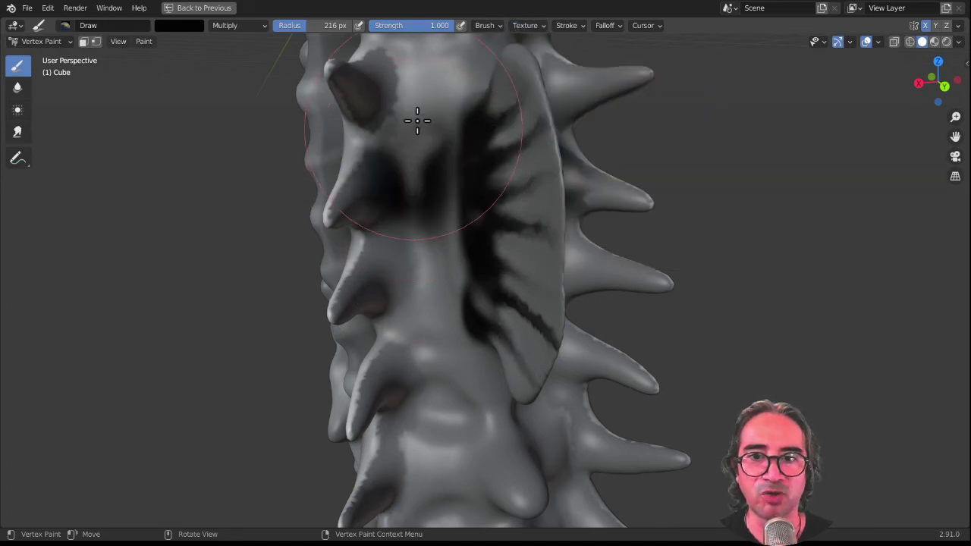
# - Lower brush strength to 0.427 and paint a darker patch on the upper body
pyautogui.moveTo(440, 173); pyautogui.dragTo(429, 30, button='middle')
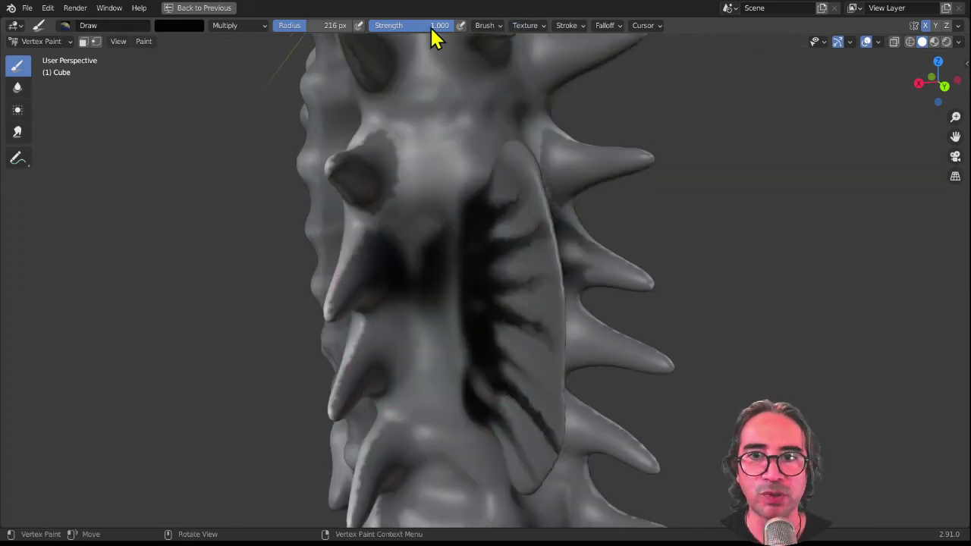
pyautogui.moveTo(433, 30); pyautogui.dragTo(364, 30)
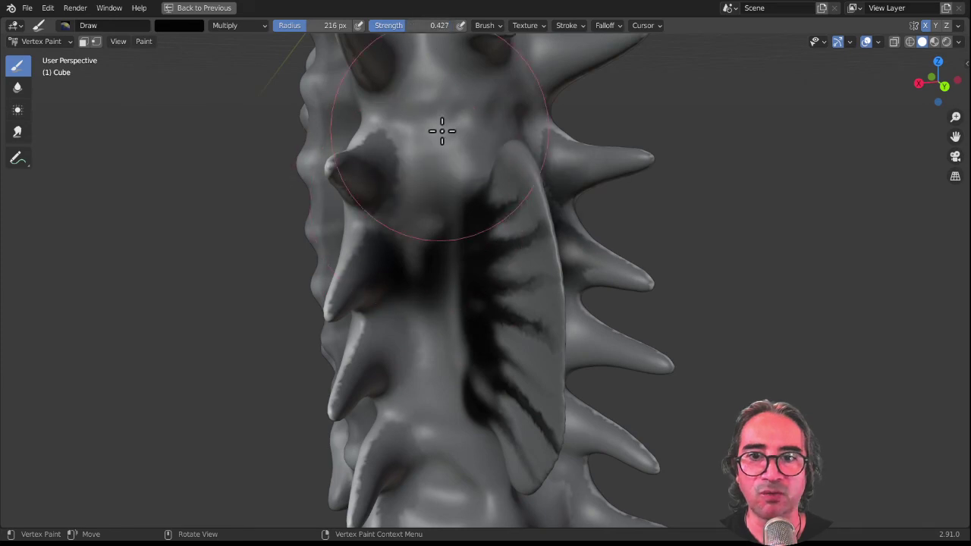
pyautogui.moveTo(441, 131); pyautogui.dragTo(462, 128)
pyautogui.moveTo(444, 200)
pyautogui.mouseDown(button='middle')
pyautogui.moveTo(466, 288)
pyautogui.moveTo(491, 191)
pyautogui.moveTo(473, 217)
pyautogui.moveTo(542, 84)
pyautogui.mouseUp(button='middle')
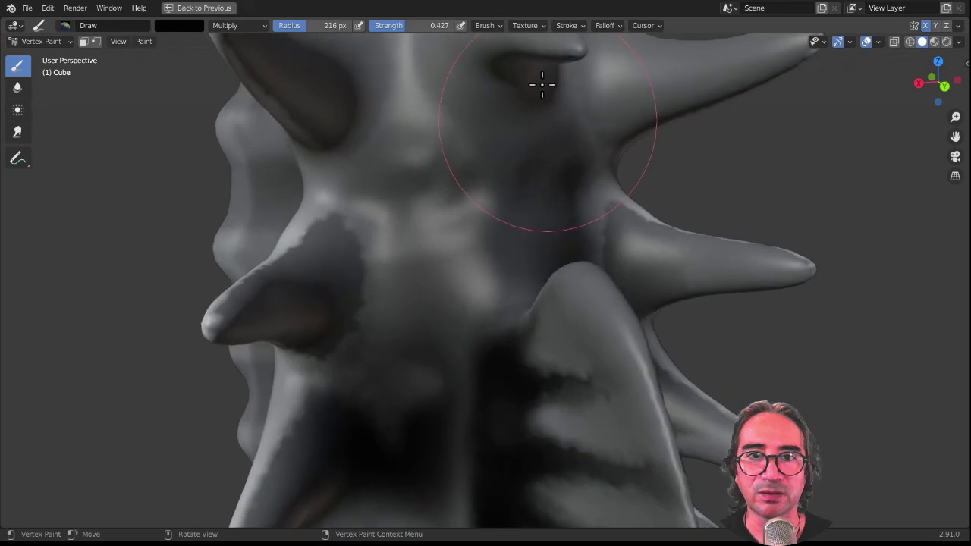
# - Replace the brush texture with the ecaille dures scale texture
pyautogui.click(528, 26)
pyautogui.click(492, 55)
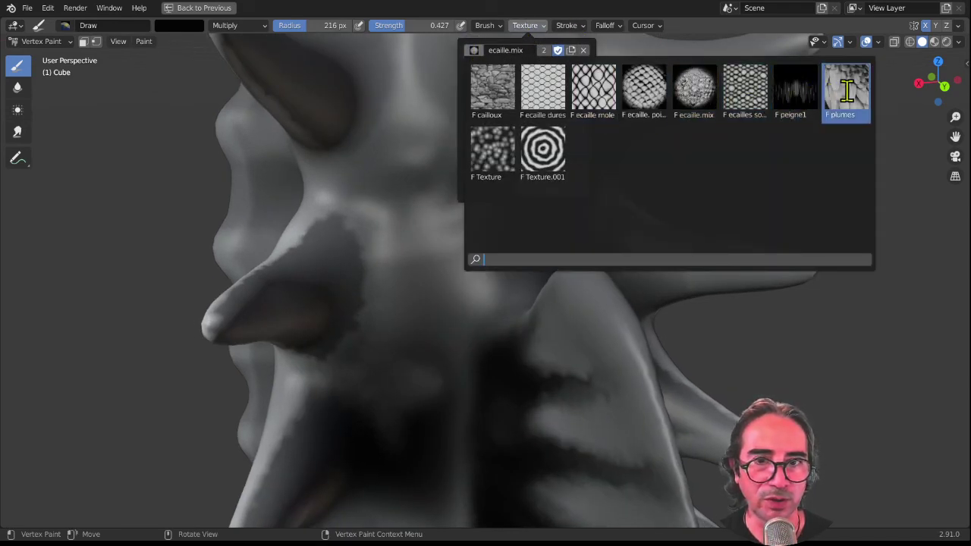
pyautogui.click(551, 101)
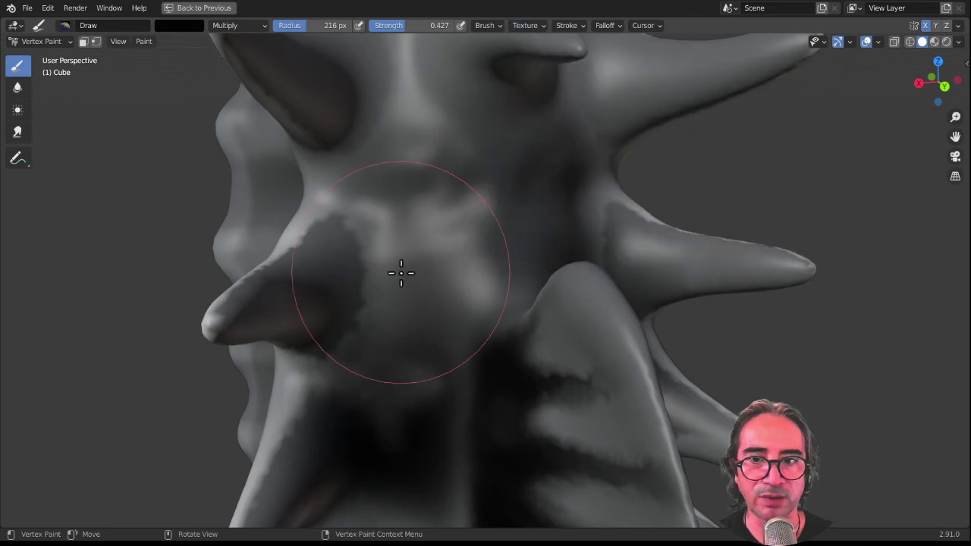
pyautogui.moveTo(408, 225)
pyautogui.mouseDown(button='middle')
pyautogui.moveTo(390, 277)
pyautogui.moveTo(389, 202)
pyautogui.mouseUp(button='middle')
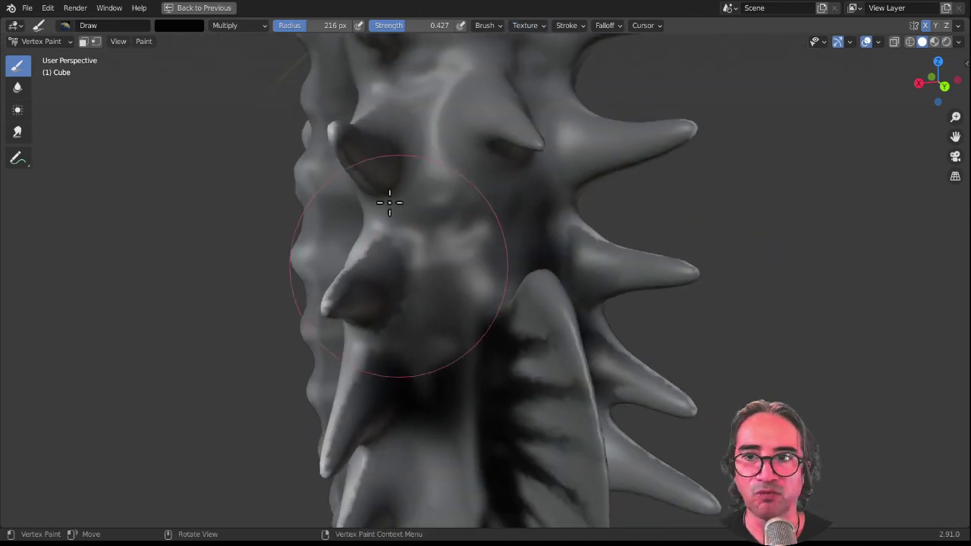
pyautogui.click(235, 27)
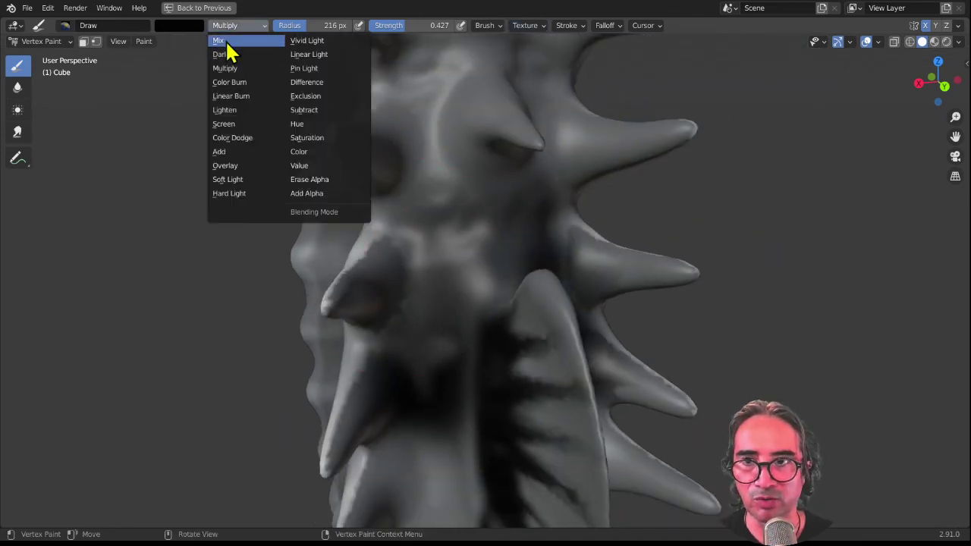
# - Paint dark scale-textured strokes on the upper body in Mix with a 166 px radius
pyautogui.click(225, 40)
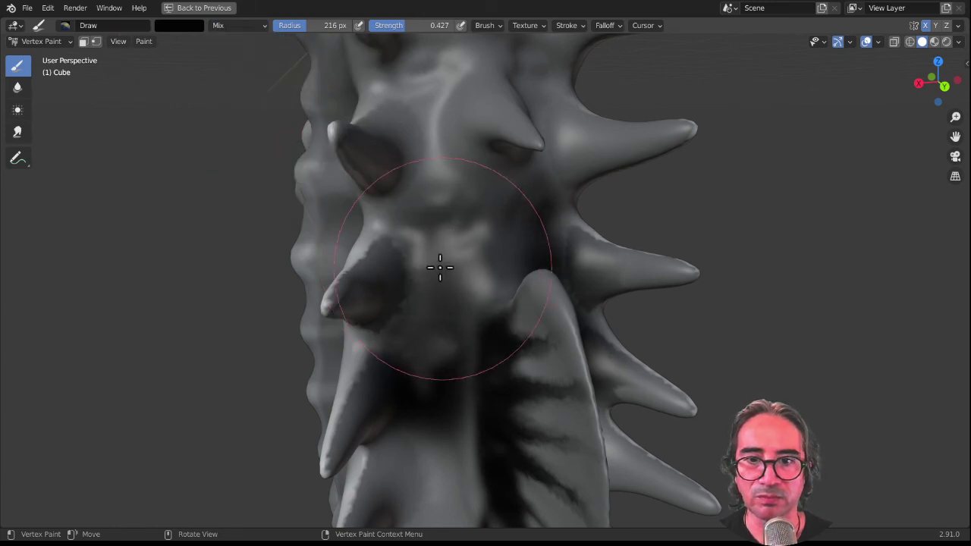
pyautogui.moveTo(440, 267)
pyautogui.mouseDown()
pyautogui.moveTo(432, 159)
pyautogui.moveTo(444, 180)
pyautogui.mouseUp()
pyautogui.press('f')
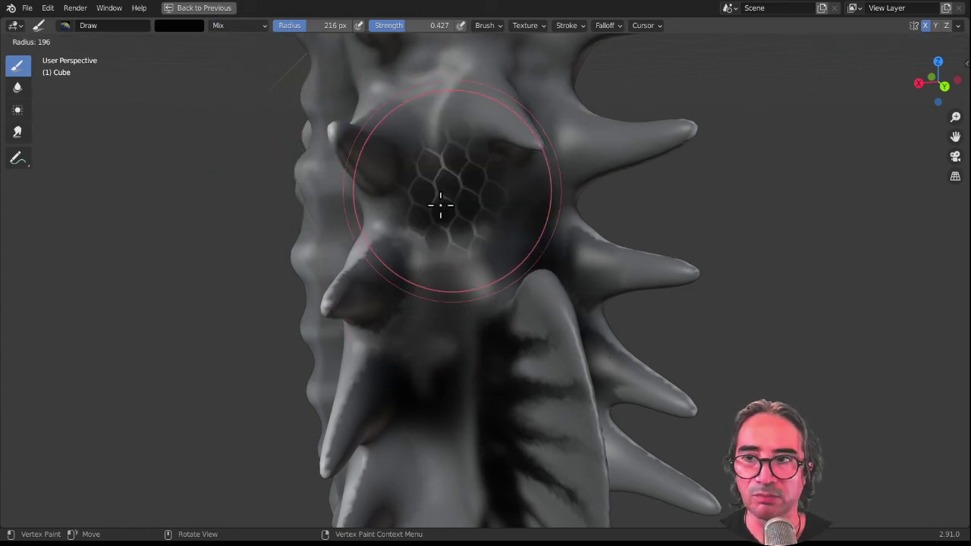
pyautogui.click(429, 224)
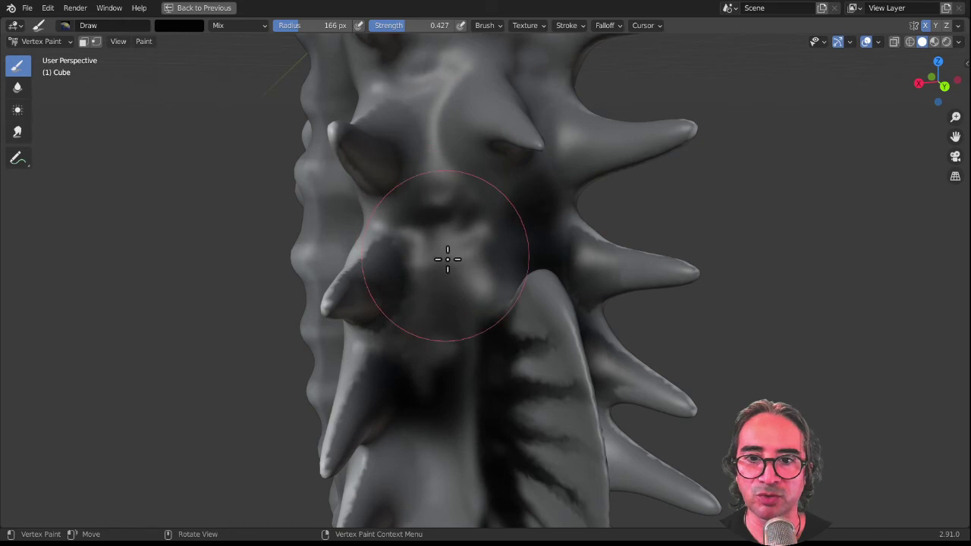
pyautogui.moveTo(445, 258); pyautogui.dragTo(435, 96)
# - Switch to Add blending with light grey and paint speckled scales down the body centre
pyautogui.click(255, 26)
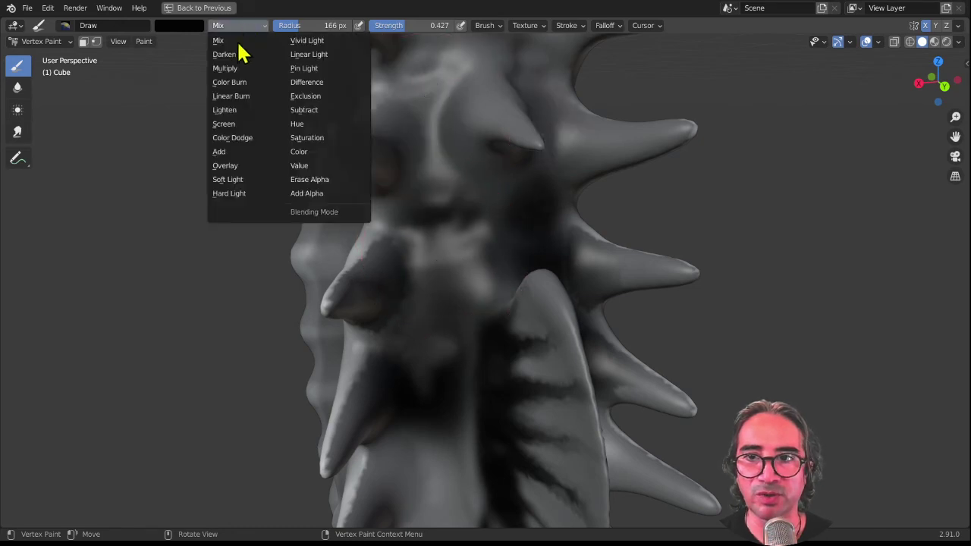
pyautogui.click(232, 152)
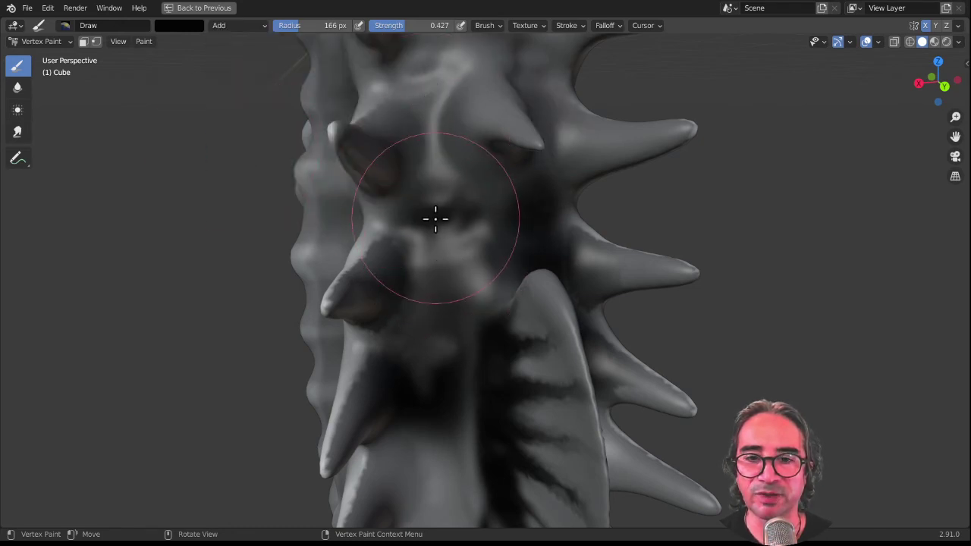
pyautogui.click(193, 26)
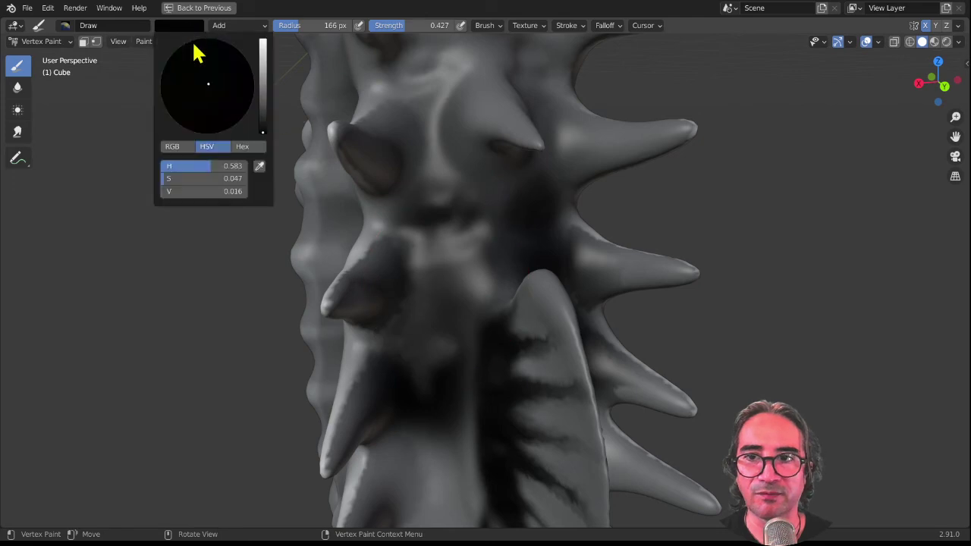
pyautogui.click(264, 76)
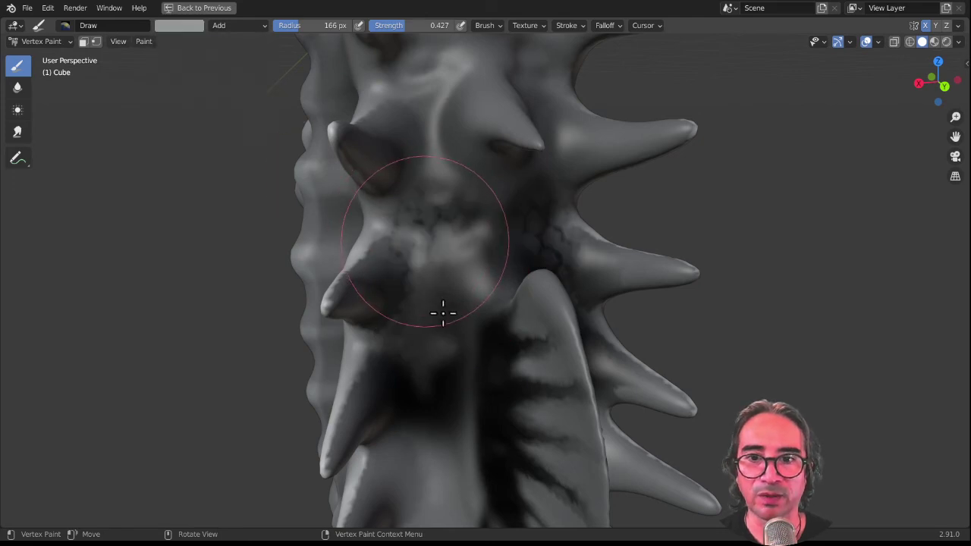
pyautogui.moveTo(433, 386)
pyautogui.mouseDown(button='middle')
pyautogui.moveTo(412, 489)
pyautogui.moveTo(487, 278)
pyautogui.mouseUp(button='middle')
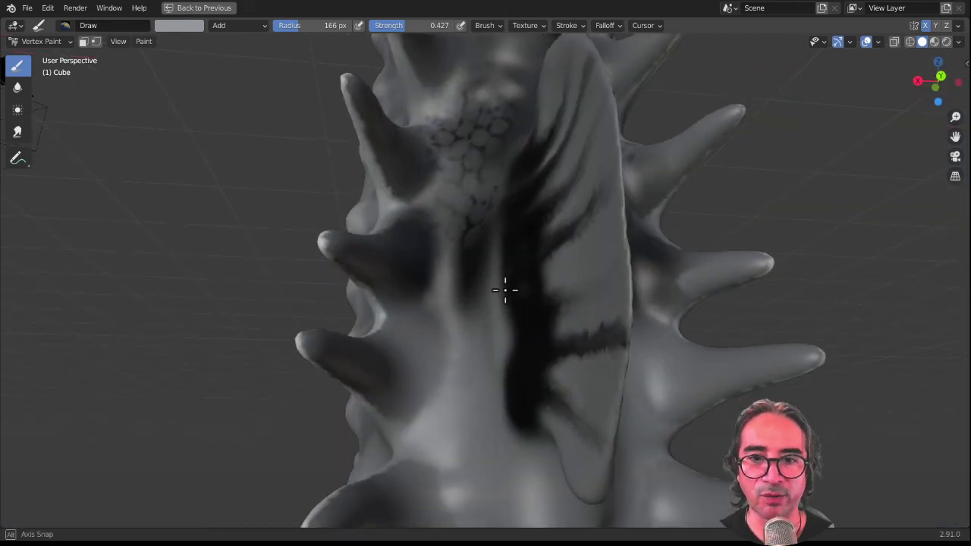
pyautogui.moveTo(487, 278)
pyautogui.mouseDown()
pyautogui.moveTo(473, 403)
pyautogui.moveTo(497, 455)
pyautogui.moveTo(519, 434)
pyautogui.moveTo(505, 321)
pyautogui.moveTo(511, 200)
pyautogui.moveTo(505, 208)
pyautogui.mouseUp()
pyautogui.moveTo(551, 353)
pyautogui.keyDown('ctrl'); pyautogui.mouseDown(button='middle')
pyautogui.moveTo(503, 462)
pyautogui.moveTo(527, 410)
pyautogui.moveTo(494, 445)
pyautogui.moveTo(451, 271)
pyautogui.mouseUp(button='middle'); pyautogui.keyUp('ctrl')
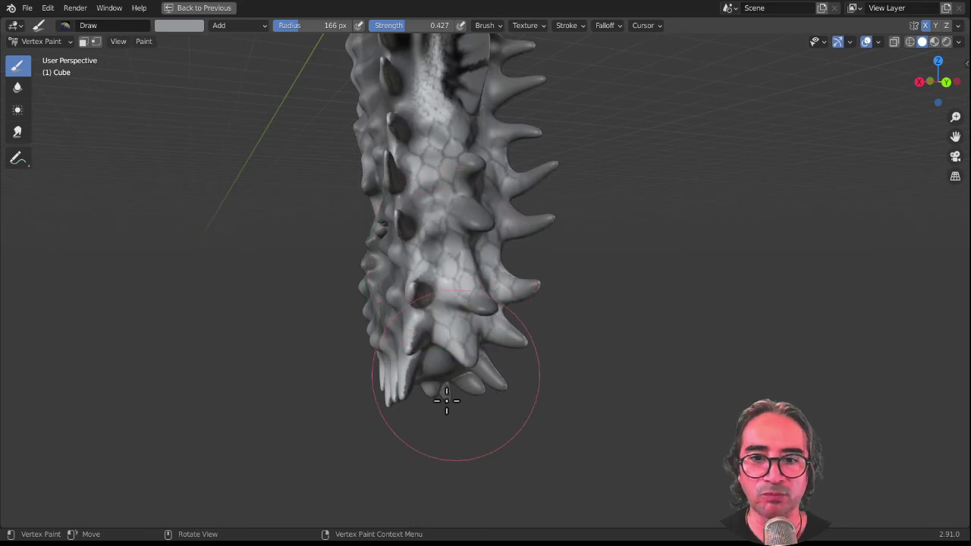
# - Paint light grey scale patches along the seahorse's spine
pyautogui.moveTo(444, 404)
pyautogui.mouseDown(button='middle')
pyautogui.moveTo(514, 342)
pyautogui.moveTo(562, 463)
pyautogui.moveTo(434, 281)
pyautogui.moveTo(486, 386)
pyautogui.moveTo(501, 319)
pyautogui.mouseUp(button='middle')
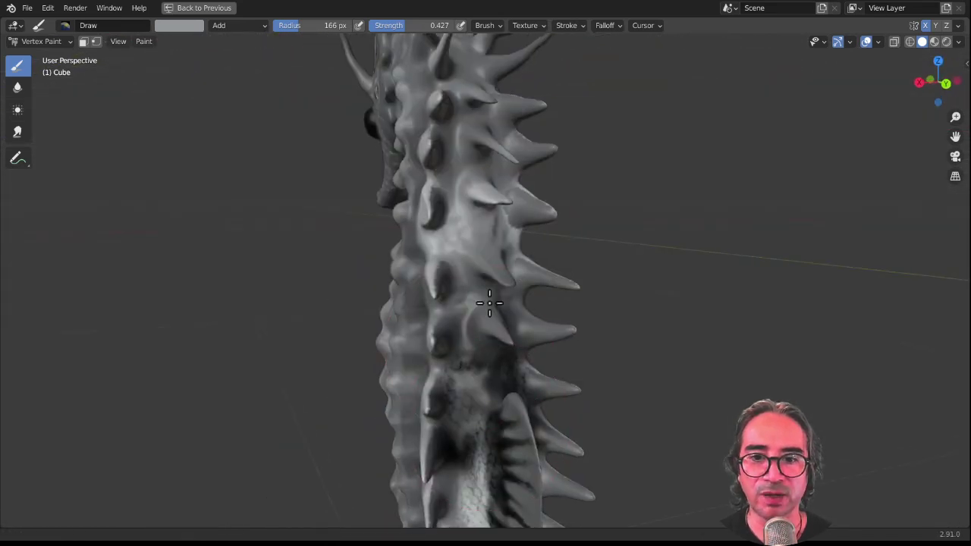
pyautogui.scroll(3, 517, 276)
pyautogui.moveTo(517, 276); pyautogui.dragTo(460, 284, button='middle')
pyautogui.click(460, 288)
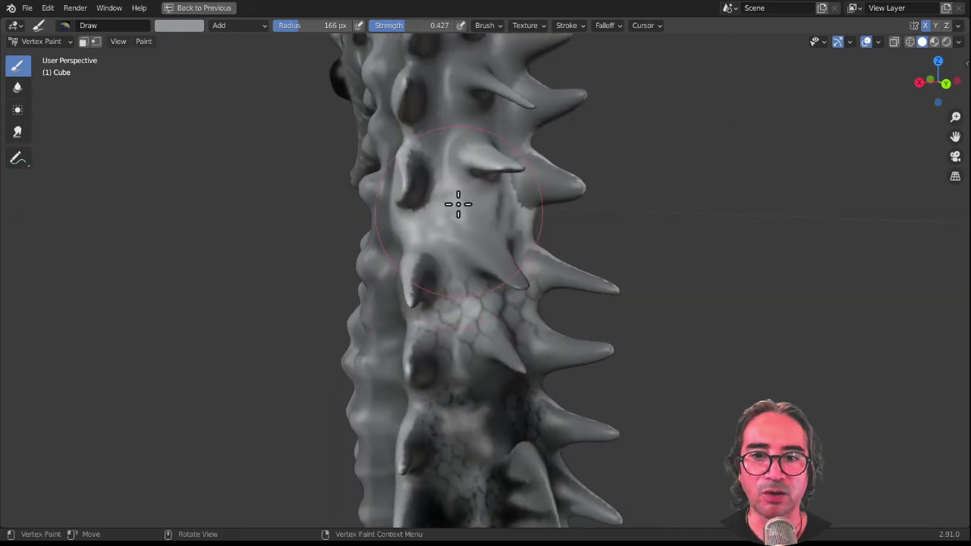
pyautogui.moveTo(458, 204); pyautogui.dragTo(481, 254)
pyautogui.moveTo(481, 254)
pyautogui.mouseDown(button='middle')
pyautogui.moveTo(471, 384)
pyautogui.moveTo(448, 249)
pyautogui.mouseUp(button='middle')
pyautogui.moveTo(449, 250); pyautogui.dragTo(466, 167)
pyautogui.moveTo(493, 282)
pyautogui.mouseDown(button='middle')
pyautogui.moveTo(469, 394)
pyautogui.moveTo(468, 281)
pyautogui.mouseUp(button='middle')
# - Brighten the head with light grey scale texture
pyautogui.moveTo(466, 214); pyautogui.dragTo(471, 229)
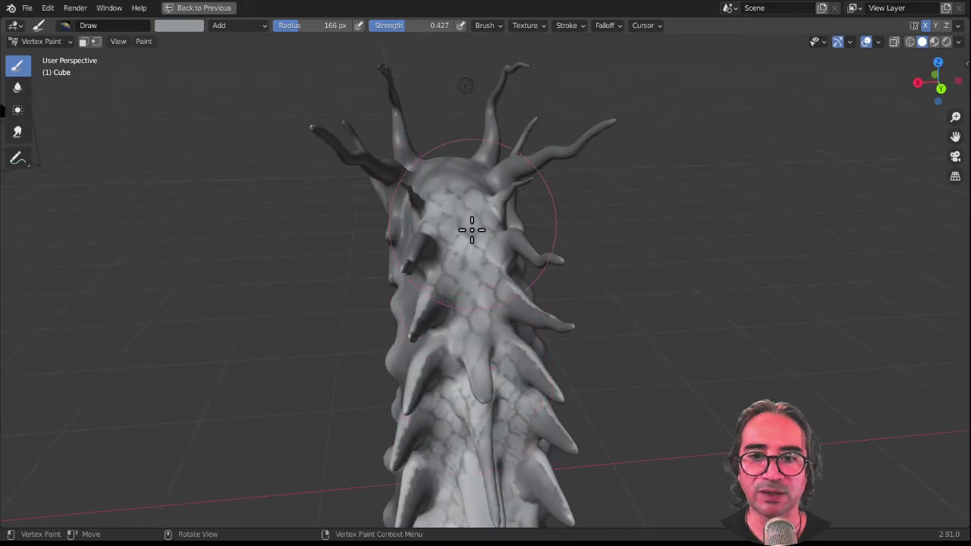
pyautogui.moveTo(494, 261); pyautogui.dragTo(472, 207, button='middle')
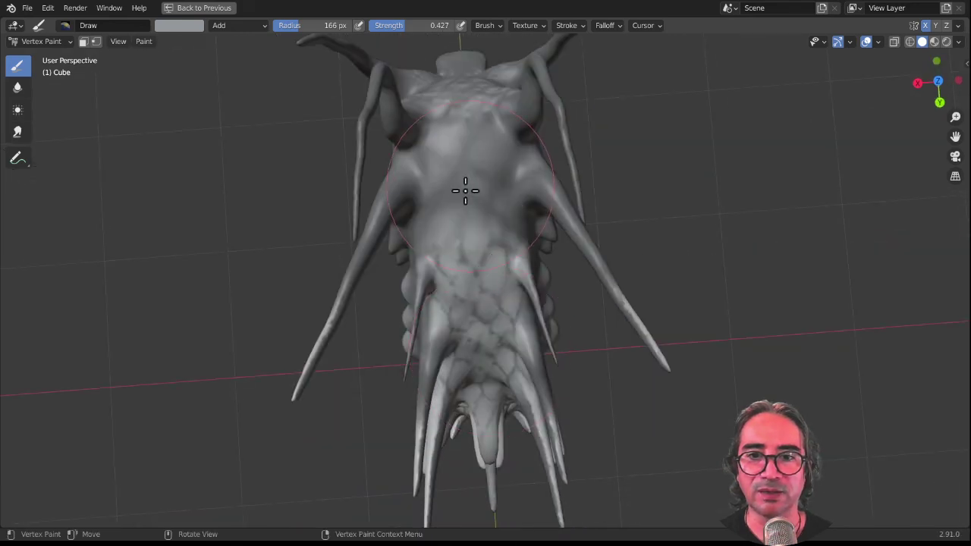
pyautogui.moveTo(466, 191); pyautogui.dragTo(463, 185)
pyautogui.moveTo(462, 184)
pyautogui.mouseDown(button='middle')
pyautogui.moveTo(503, 276)
pyautogui.moveTo(407, 396)
pyautogui.moveTo(461, 326)
pyautogui.moveTo(509, 289)
pyautogui.moveTo(549, 208)
pyautogui.mouseUp(button='middle')
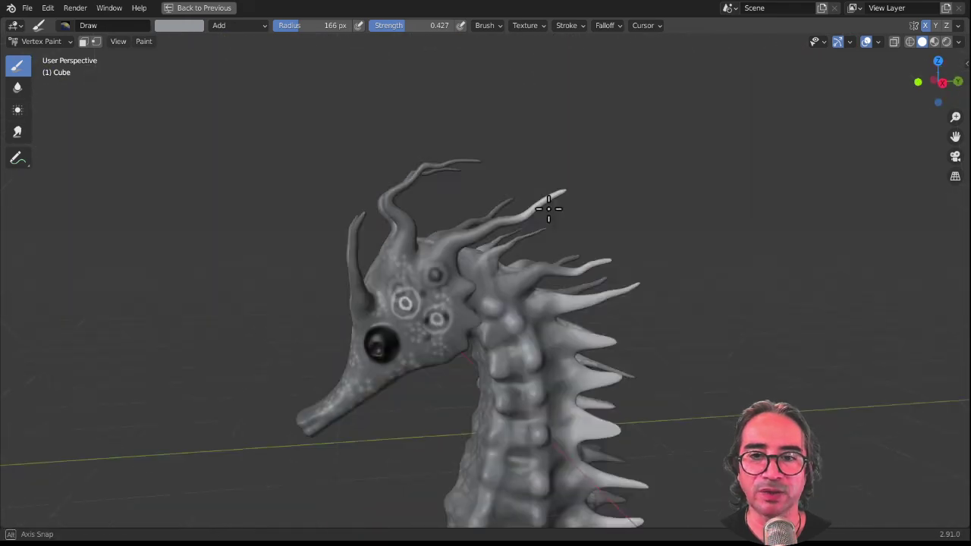
pyautogui.scroll(-3, 549, 208)
pyautogui.moveTo(485, 250)
pyautogui.mouseDown(button='middle')
pyautogui.moveTo(448, 141)
pyautogui.moveTo(542, 249)
pyautogui.mouseUp(button='middle')
pyautogui.scroll(3, 449, 141)
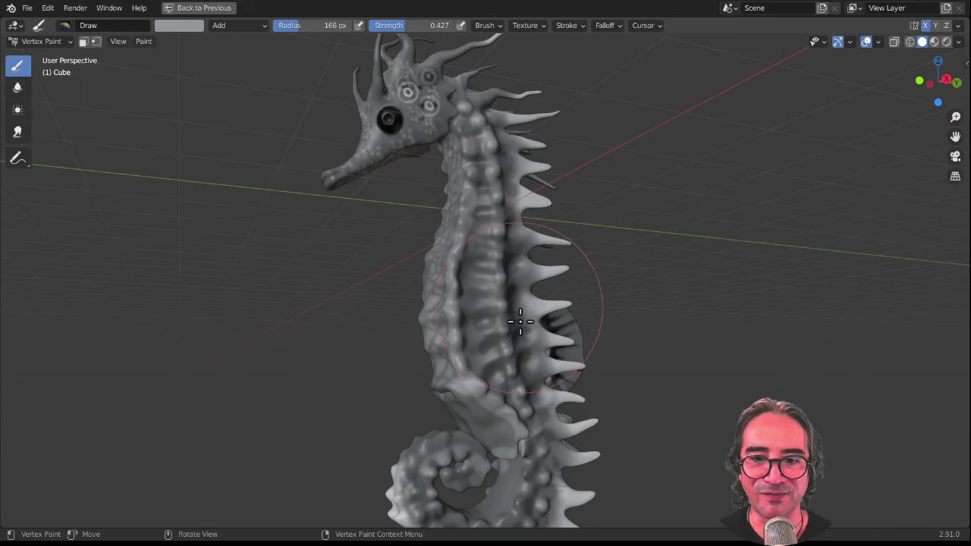
# - Paint light scale texture onto the tail and check the curled tail from the side
pyautogui.moveTo(521, 321)
pyautogui.mouseDown(button='middle')
pyautogui.moveTo(509, 292)
pyautogui.moveTo(524, 293)
pyautogui.moveTo(505, 309)
pyautogui.moveTo(498, 196)
pyautogui.moveTo(550, 269)
pyautogui.moveTo(575, 256)
pyautogui.moveTo(547, 342)
pyautogui.moveTo(586, 338)
pyautogui.moveTo(569, 238)
pyautogui.moveTo(536, 217)
pyautogui.mouseUp(button='middle')
pyautogui.moveTo(524, 224); pyautogui.dragTo(525, 252)
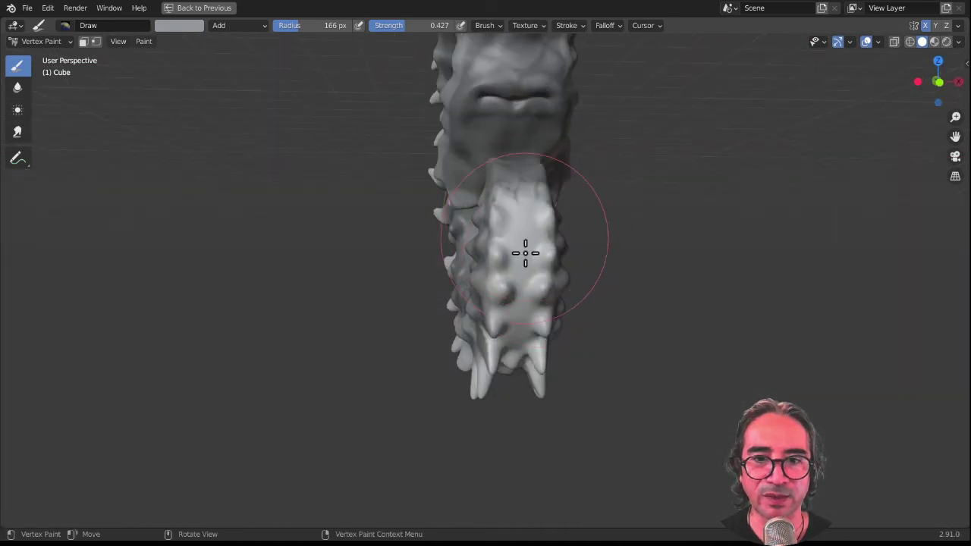
pyautogui.moveTo(525, 253)
pyautogui.mouseDown(button='middle')
pyautogui.moveTo(516, 225)
pyautogui.moveTo(524, 329)
pyautogui.moveTo(513, 374)
pyautogui.mouseUp(button='middle')
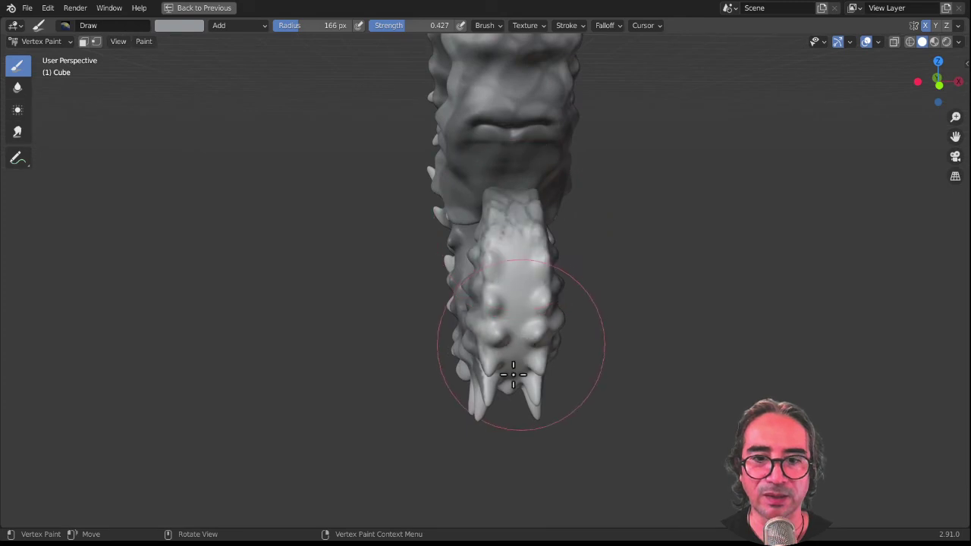
pyautogui.moveTo(490, 331)
pyautogui.mouseDown(button='middle')
pyautogui.moveTo(346, 321)
pyautogui.moveTo(574, 321)
pyautogui.moveTo(451, 263)
pyautogui.moveTo(445, 293)
pyautogui.moveTo(456, 275)
pyautogui.mouseUp(button='middle')
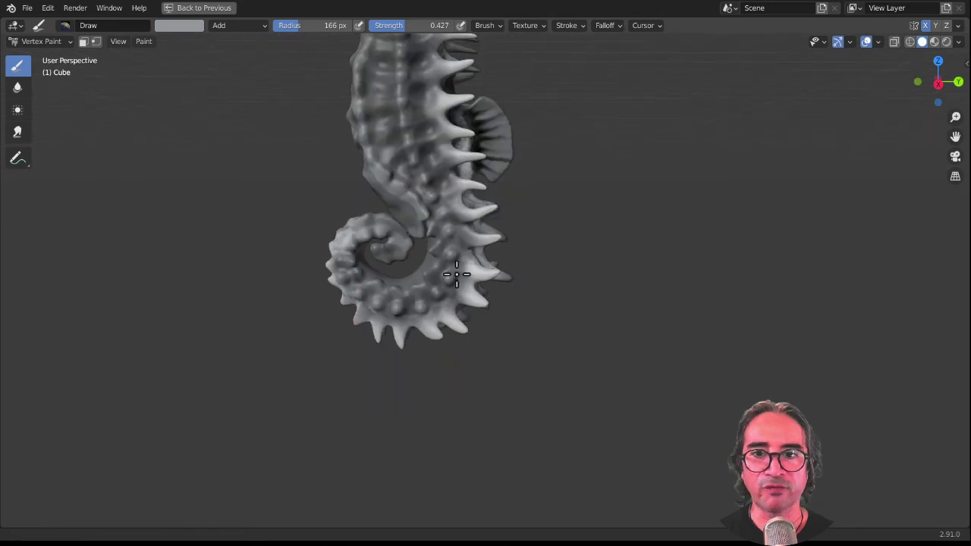
pyautogui.scroll(3, 586, 212)
pyautogui.scroll(3, 527, 289)
pyautogui.scroll(1, 526, 289)
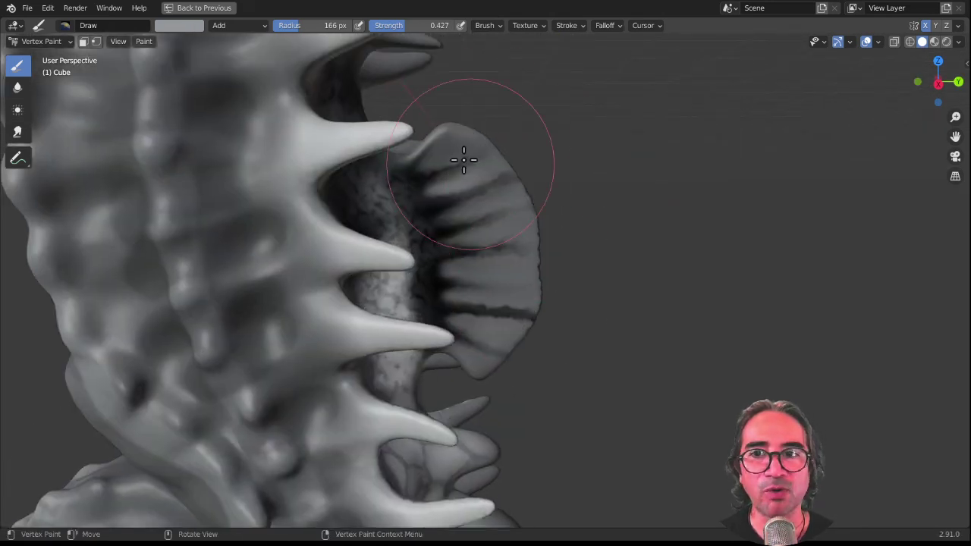
# - Switch to near-white paint with an untextured 30 px brush and dab dots along the fin's rim
pyautogui.click(182, 25)
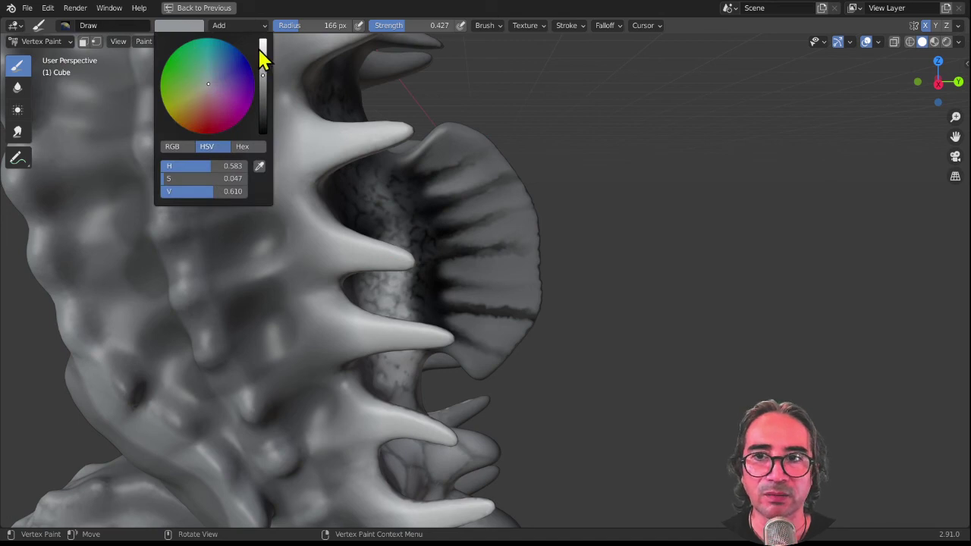
pyautogui.moveTo(260, 51); pyautogui.dragTo(260, 43)
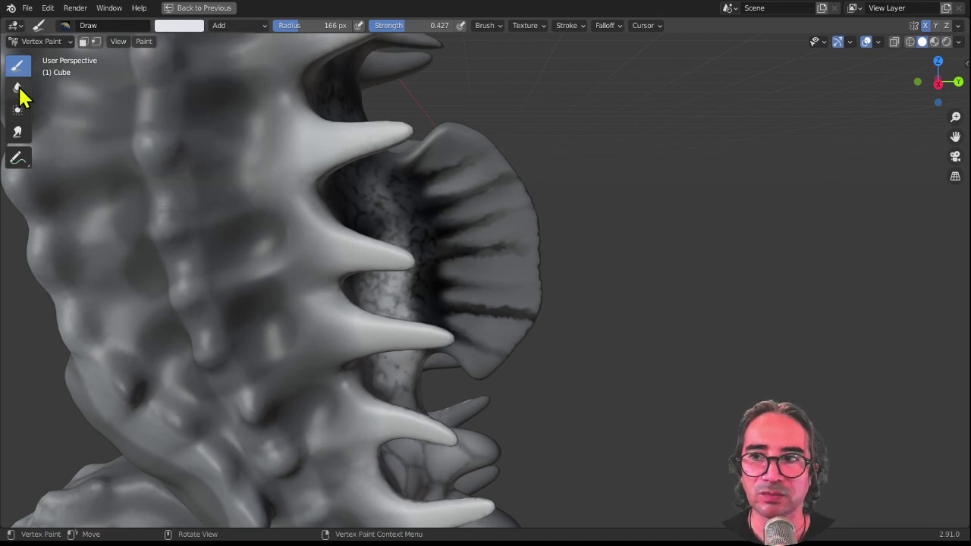
pyautogui.press('f')
pyautogui.click(486, 145)
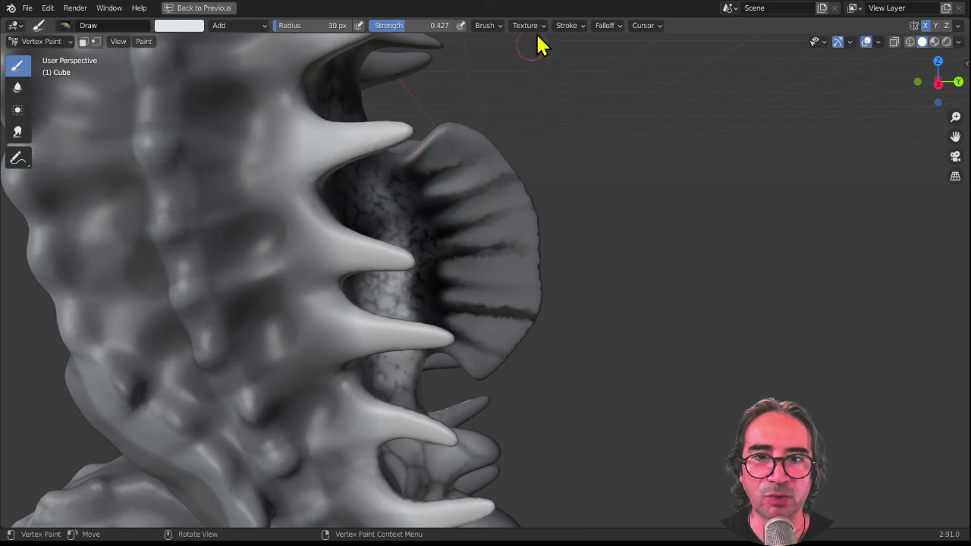
pyautogui.click(536, 27)
pyautogui.click(583, 51)
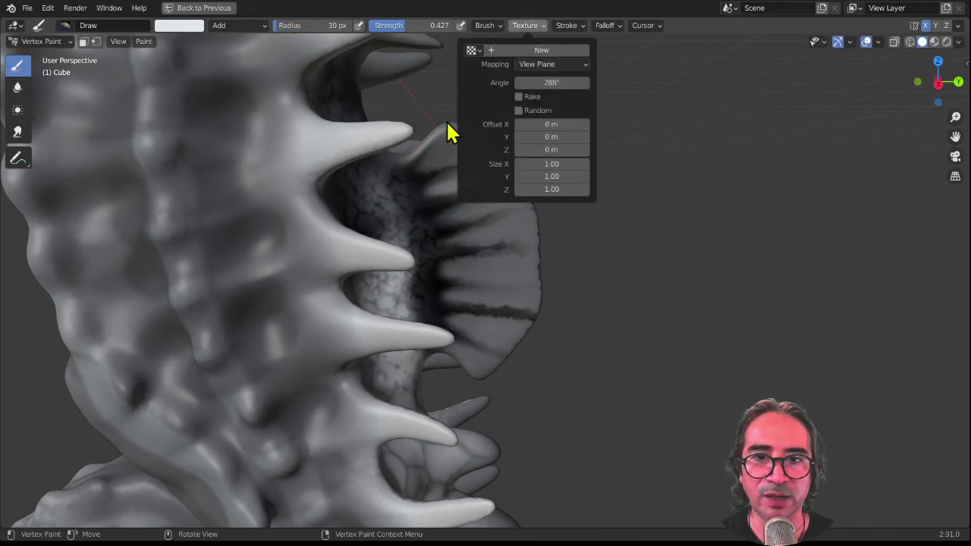
pyautogui.click(453, 132)
pyautogui.moveTo(457, 129); pyautogui.dragTo(507, 163)
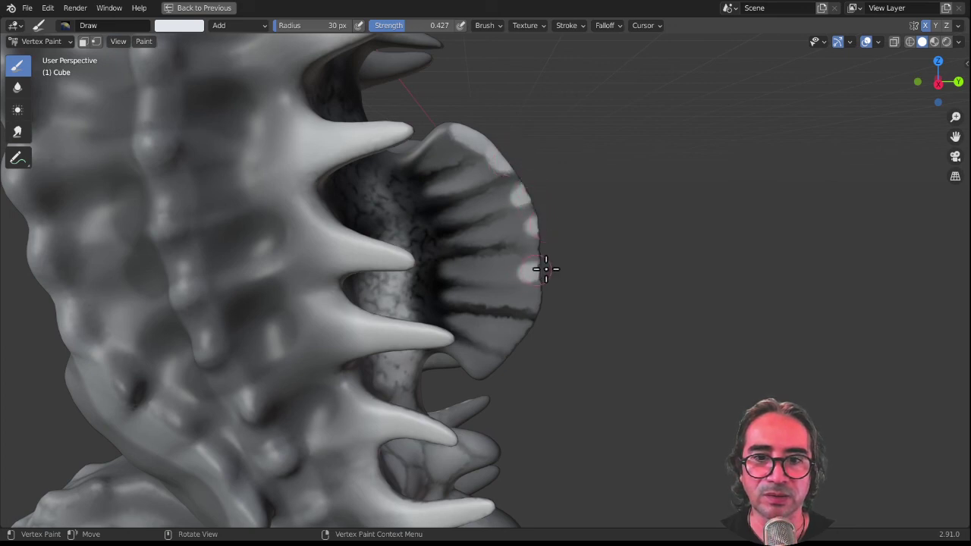
pyautogui.moveTo(509, 338); pyautogui.dragTo(527, 332)
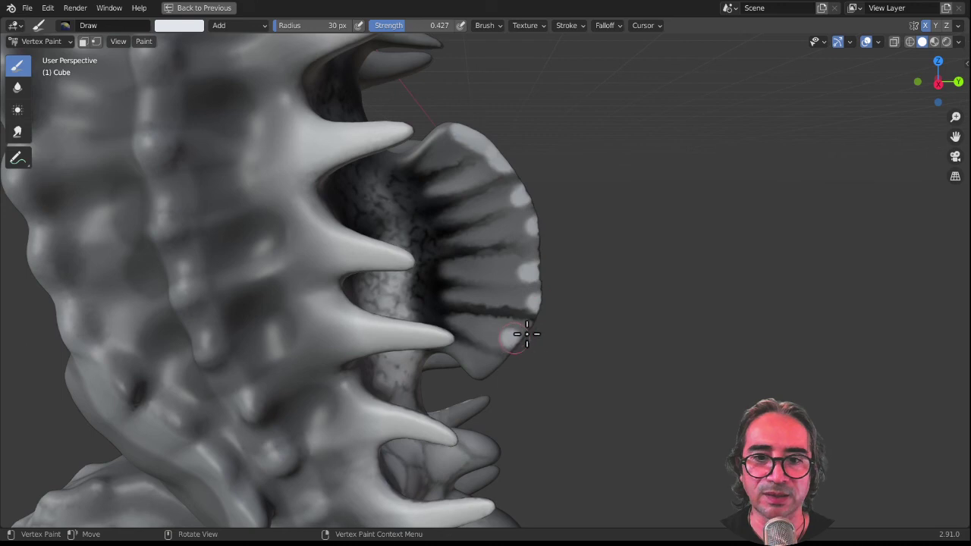
# - Select the Smear tool and change its blending from Multiply to Mix
pyautogui.click(17, 132)
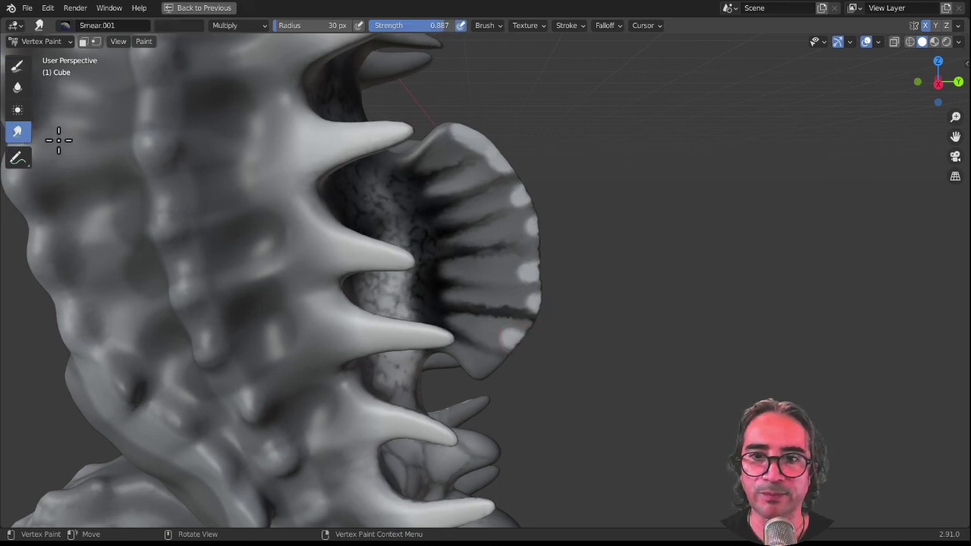
pyautogui.moveTo(452, 149); pyautogui.dragTo(415, 177)
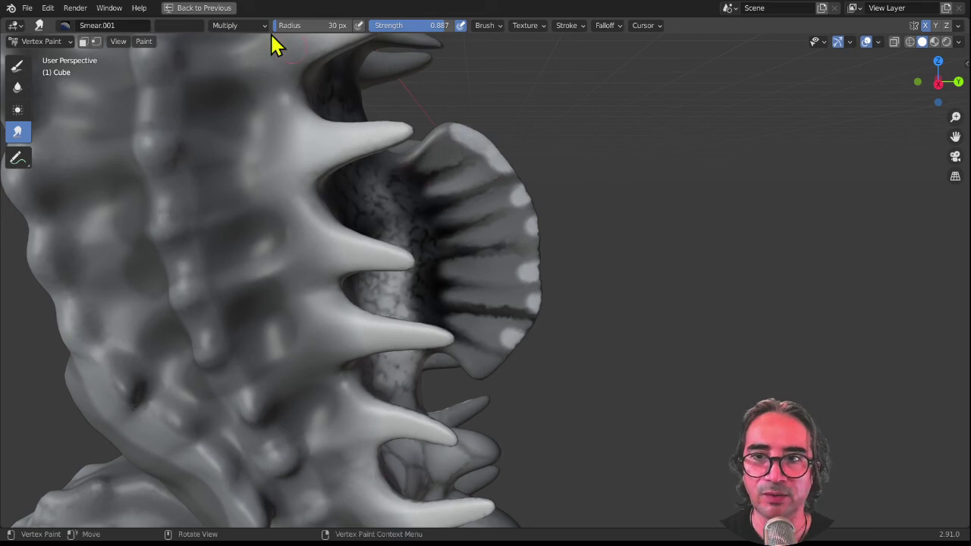
pyautogui.click(237, 25)
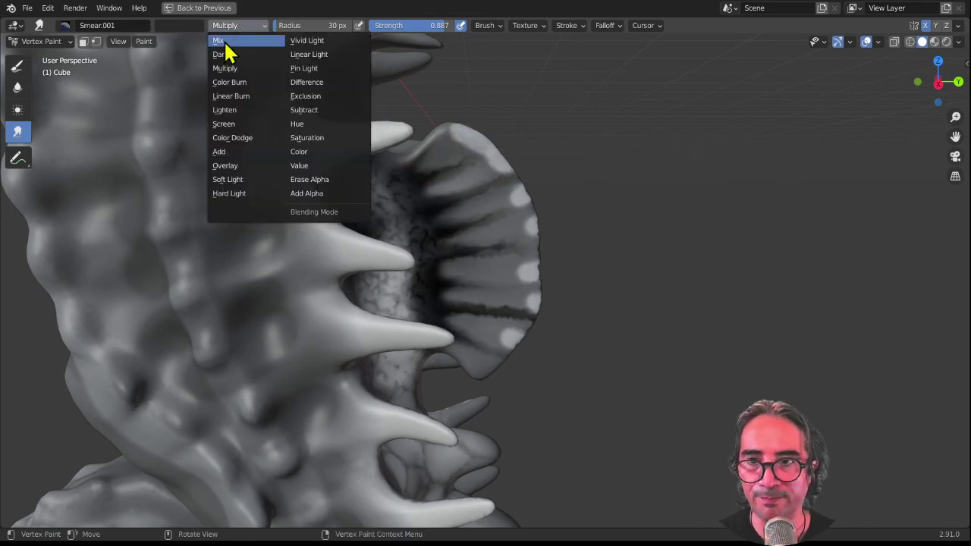
pyautogui.click(220, 41)
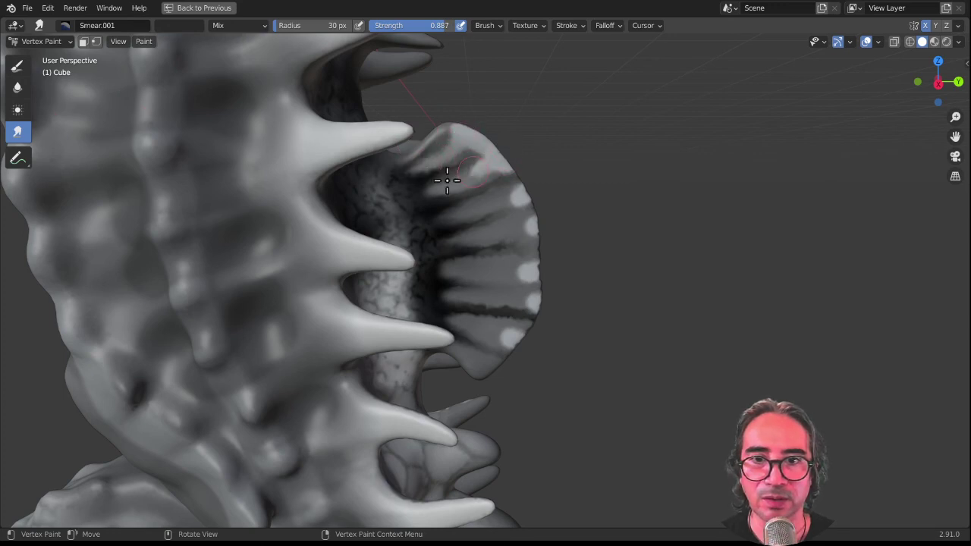
# - Smear the stripes across the fin's top, middle and lower tip, then view the whole seahorse
pyautogui.moveTo(447, 180)
pyautogui.mouseDown()
pyautogui.moveTo(523, 190)
pyautogui.moveTo(478, 205)
pyautogui.moveTo(442, 241)
pyautogui.mouseUp()
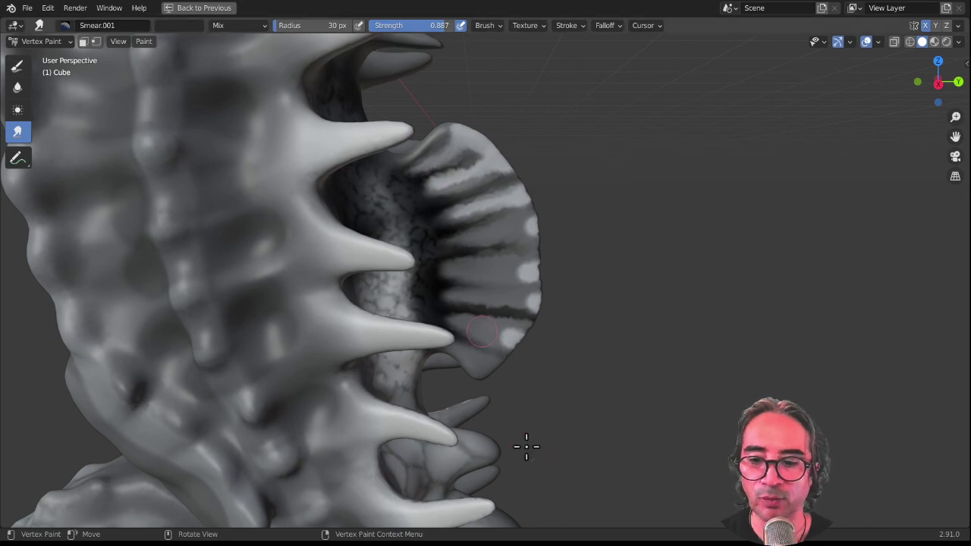
pyautogui.moveTo(532, 222)
pyautogui.mouseDown()
pyautogui.moveTo(427, 234)
pyautogui.moveTo(526, 271)
pyautogui.moveTo(460, 261)
pyautogui.moveTo(492, 286)
pyautogui.moveTo(462, 289)
pyautogui.moveTo(532, 332)
pyautogui.moveTo(473, 325)
pyautogui.moveTo(535, 331)
pyautogui.mouseUp()
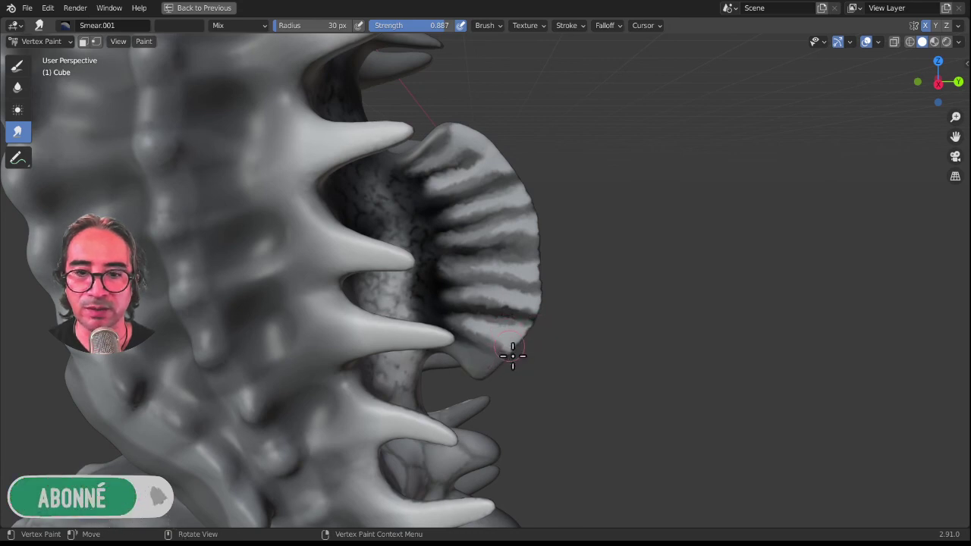
pyautogui.moveTo(455, 343)
pyautogui.mouseDown()
pyautogui.moveTo(487, 361)
pyautogui.moveTo(448, 341)
pyautogui.moveTo(489, 374)
pyautogui.mouseUp()
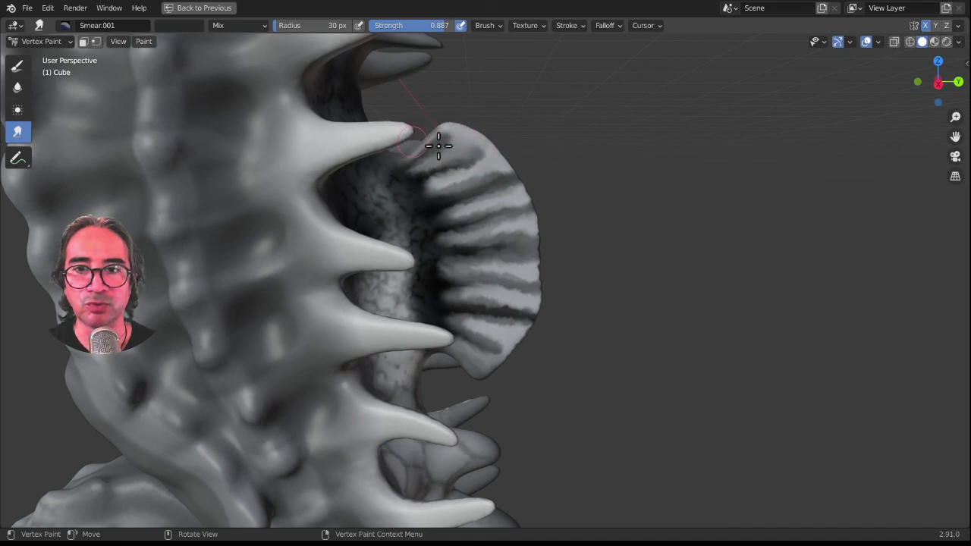
pyautogui.moveTo(439, 146)
pyautogui.mouseDown()
pyautogui.moveTo(449, 126)
pyautogui.moveTo(406, 152)
pyautogui.moveTo(470, 159)
pyautogui.moveTo(419, 190)
pyautogui.mouseUp()
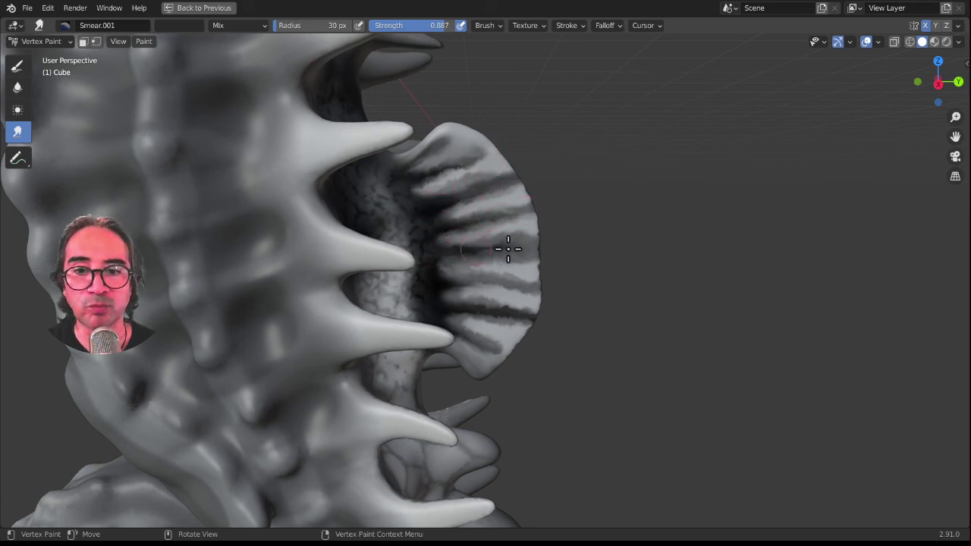
pyautogui.moveTo(460, 279); pyautogui.dragTo(522, 284)
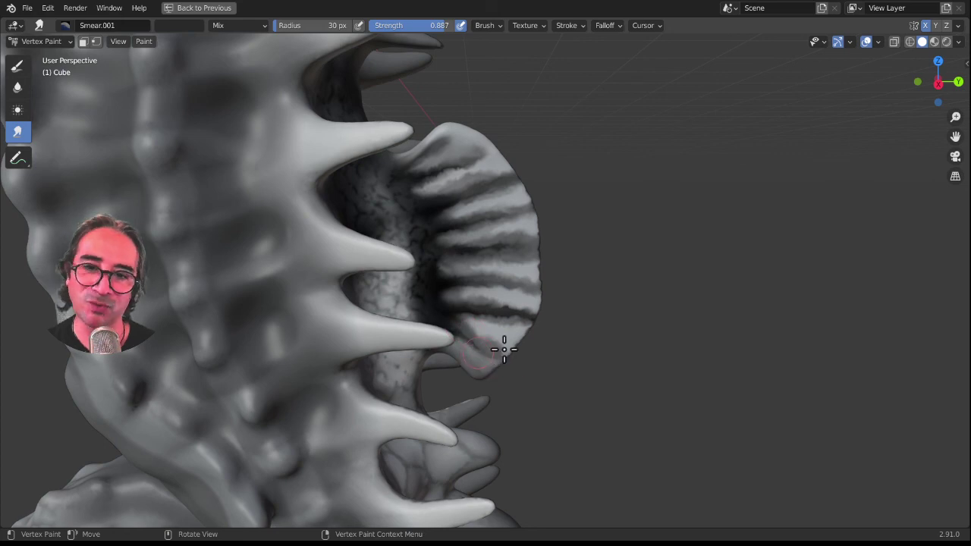
pyautogui.scroll(-3, 532, 263)
pyautogui.moveTo(425, 290); pyautogui.dragTo(336, 274, button='middle')
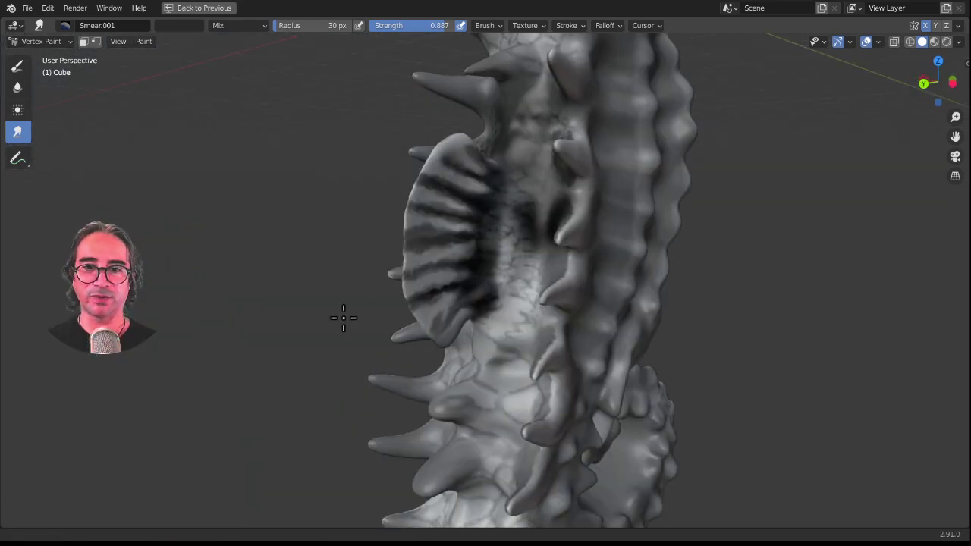
# - Zoom in on the eye, sample the head's grey and set the brush radius to 88 px
pyautogui.moveTo(341, 316)
pyautogui.mouseDown(button='middle')
pyautogui.moveTo(287, 430)
pyautogui.moveTo(314, 360)
pyautogui.moveTo(529, 321)
pyautogui.moveTo(472, 350)
pyautogui.mouseUp(button='middle')
pyautogui.scroll(-3, 529, 321)
pyautogui.scroll(1, 483, 270)
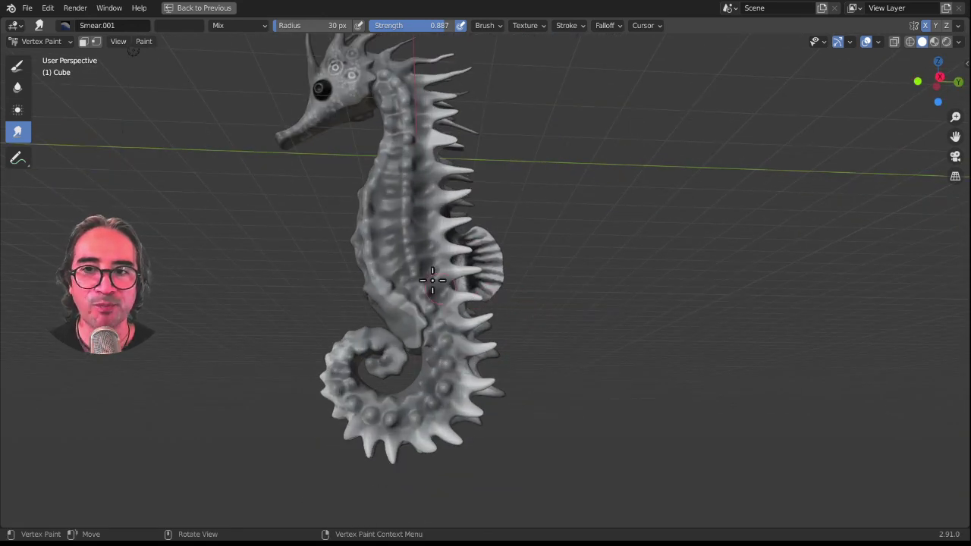
pyautogui.moveTo(432, 281); pyautogui.dragTo(495, 321, button='middle')
pyautogui.moveTo(362, 183)
pyautogui.mouseDown(button='middle')
pyautogui.moveTo(454, 330)
pyautogui.moveTo(524, 269)
pyautogui.moveTo(477, 235)
pyautogui.moveTo(503, 287)
pyautogui.moveTo(553, 311)
pyautogui.moveTo(512, 261)
pyautogui.mouseUp(button='middle')
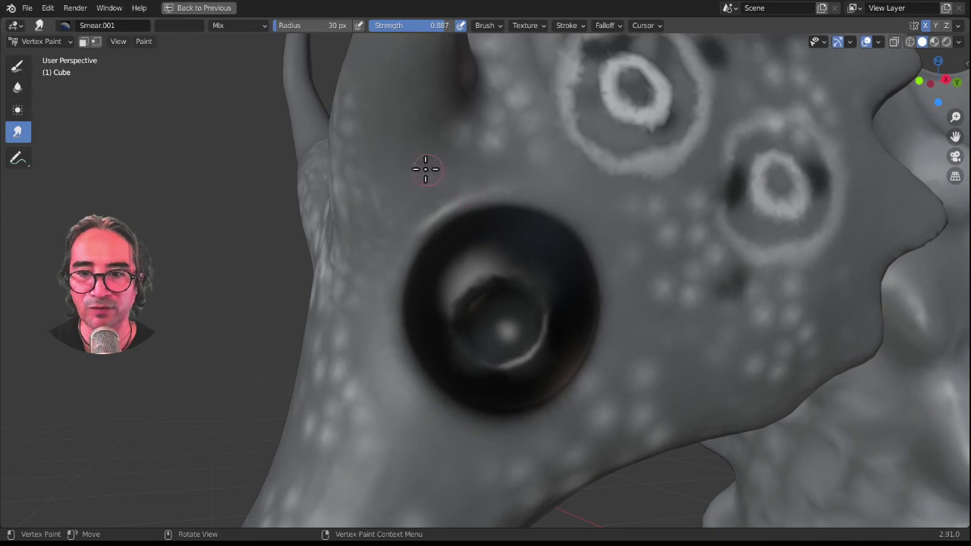
pyautogui.press('s')
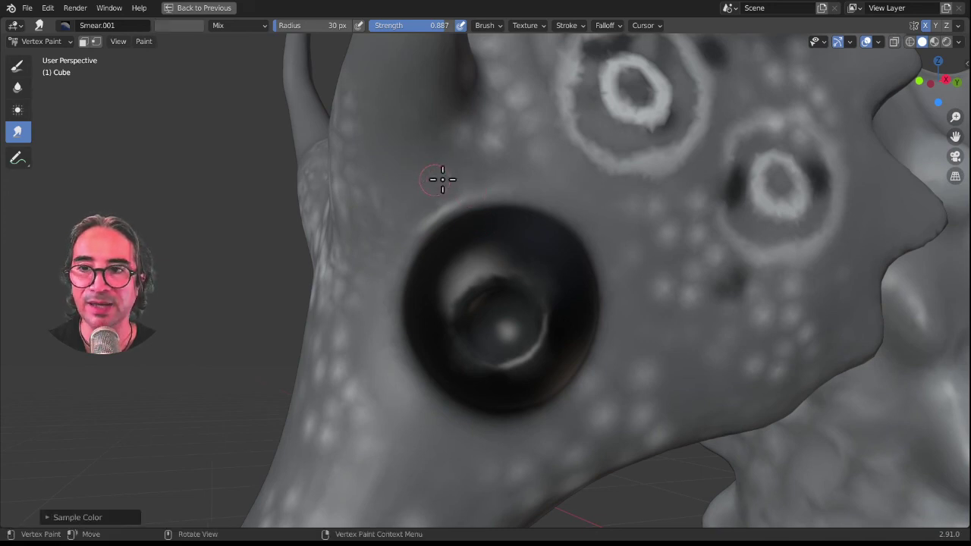
pyautogui.press('f')
pyautogui.click(459, 171)
# - With the Draw brush in Mix blending, paint the sampled grey over the eye's pupil
pyautogui.click(17, 66)
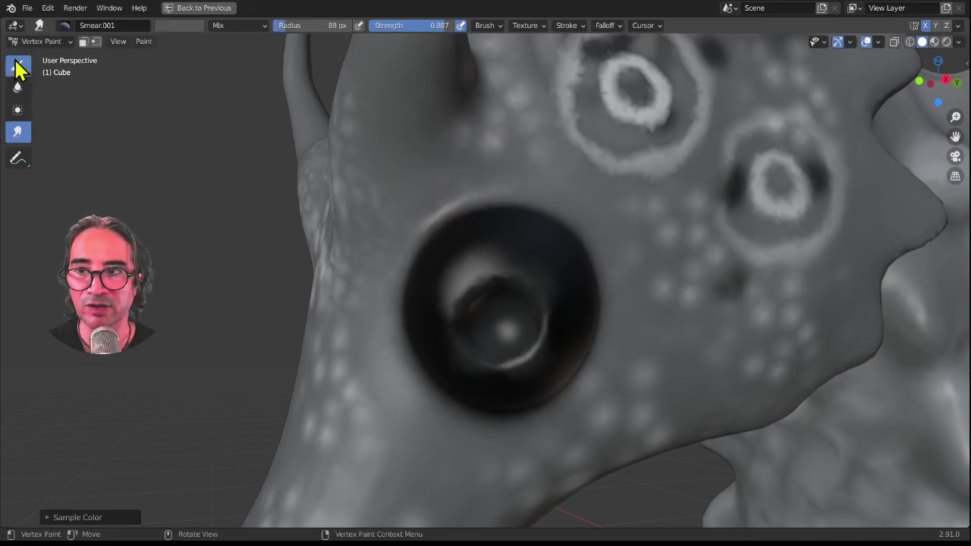
pyautogui.click(222, 30)
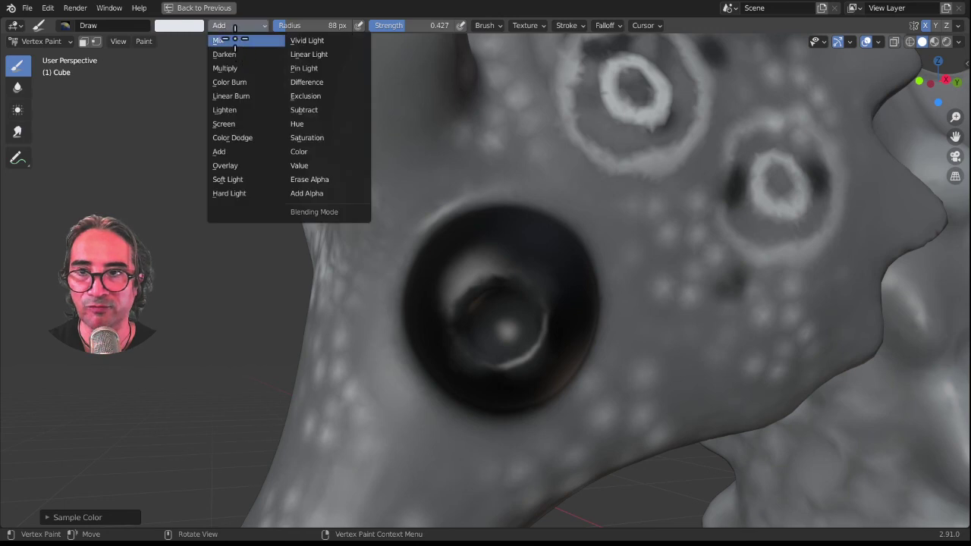
pyautogui.click(228, 40)
pyautogui.press('s')
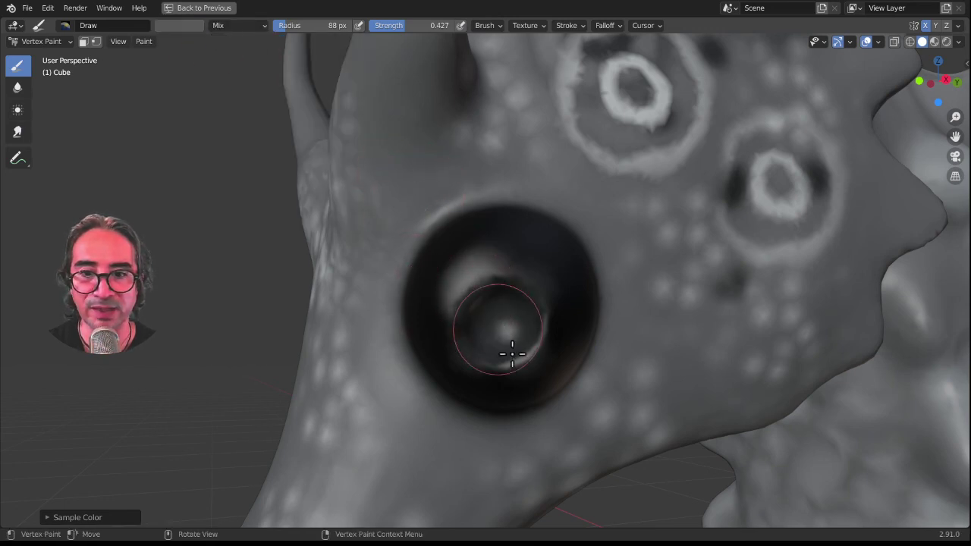
pyautogui.moveTo(520, 366); pyautogui.dragTo(524, 371)
pyautogui.moveTo(483, 321)
pyautogui.mouseDown()
pyautogui.moveTo(473, 303)
pyautogui.moveTo(462, 311)
pyautogui.moveTo(471, 362)
pyautogui.moveTo(544, 289)
pyautogui.moveTo(533, 292)
pyautogui.mouseUp()
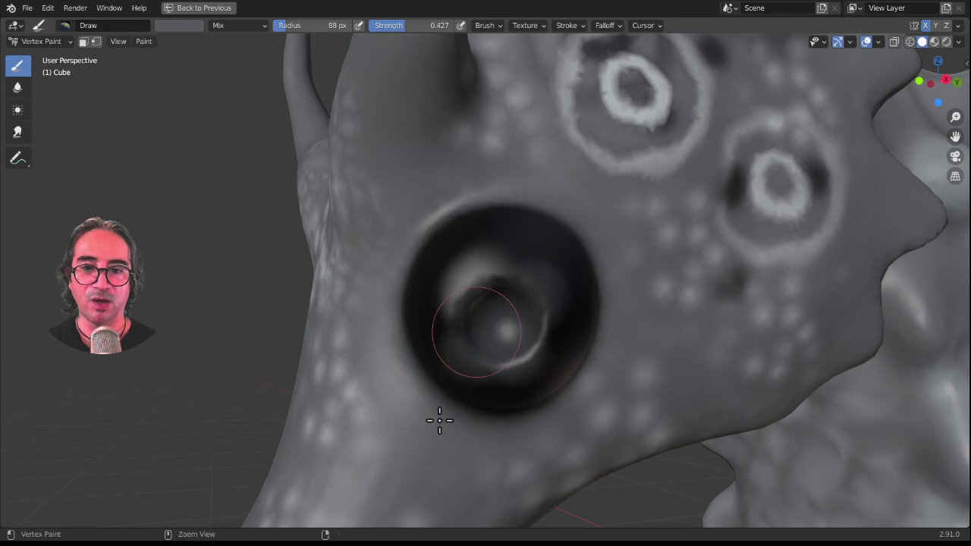
pyautogui.scroll(-4, 438, 418)
pyautogui.scroll(-3, 412, 466)
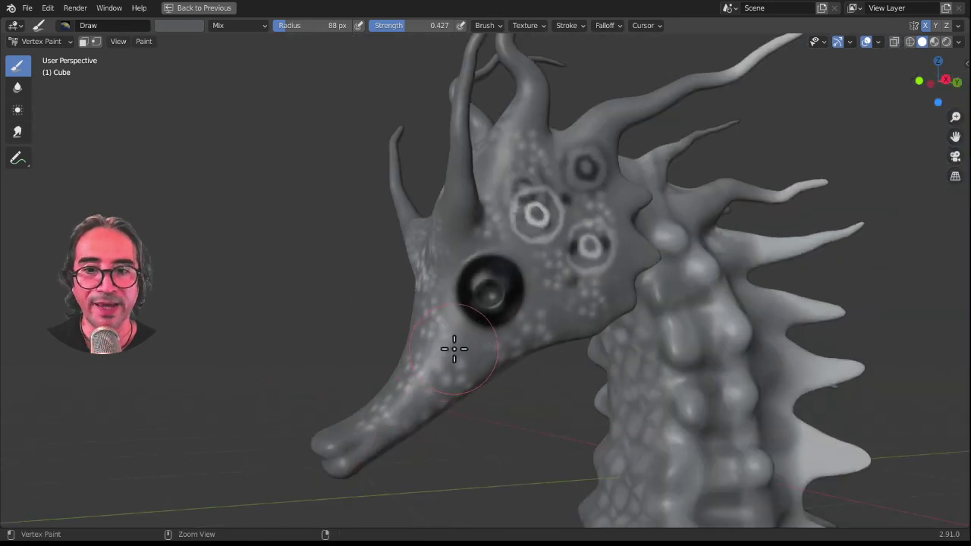
# - Save the file as hippo-vertex.blend and switch to the Right Orthographic side view
pyautogui.hotkey('ctrl', 's')
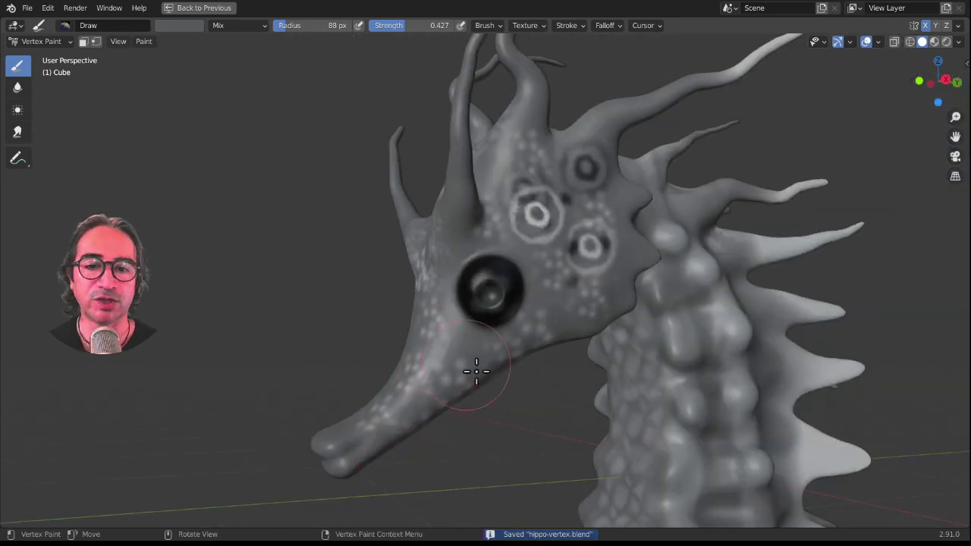
pyautogui.moveTo(583, 253)
pyautogui.mouseDown(button='middle')
pyautogui.moveTo(570, 251)
pyautogui.moveTo(585, 255)
pyautogui.mouseUp(button='middle')
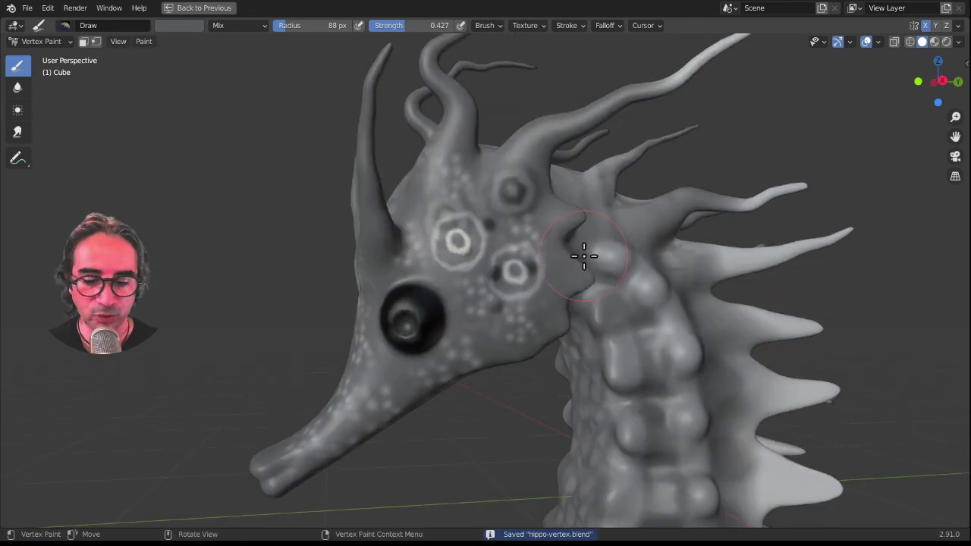
pyautogui.press('KP_3')
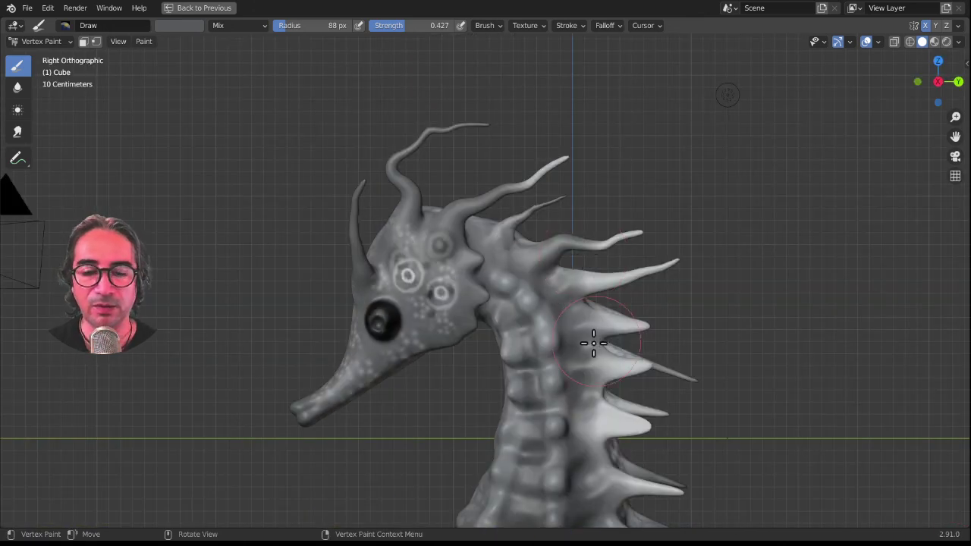
# - Zoom out to show the whole seahorse including the tail, then orbit back to perspective
pyautogui.scroll(-2, 594, 343)
pyautogui.scroll(-1, 538, 408)
pyautogui.keyDown('shift'); pyautogui.moveTo(541, 347); pyautogui.dragTo(590, 228, button='middle'); pyautogui.keyUp('shift')
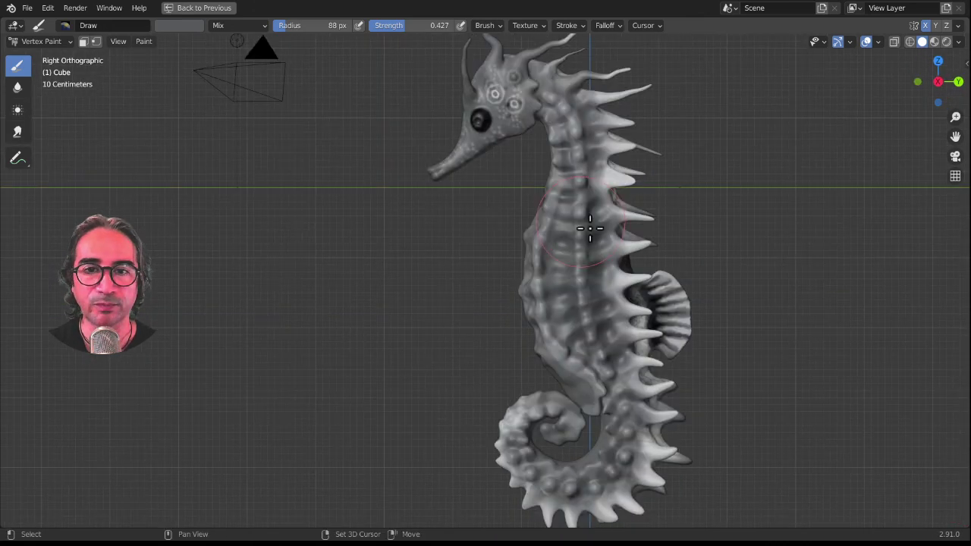
pyautogui.scroll(-1, 589, 242)
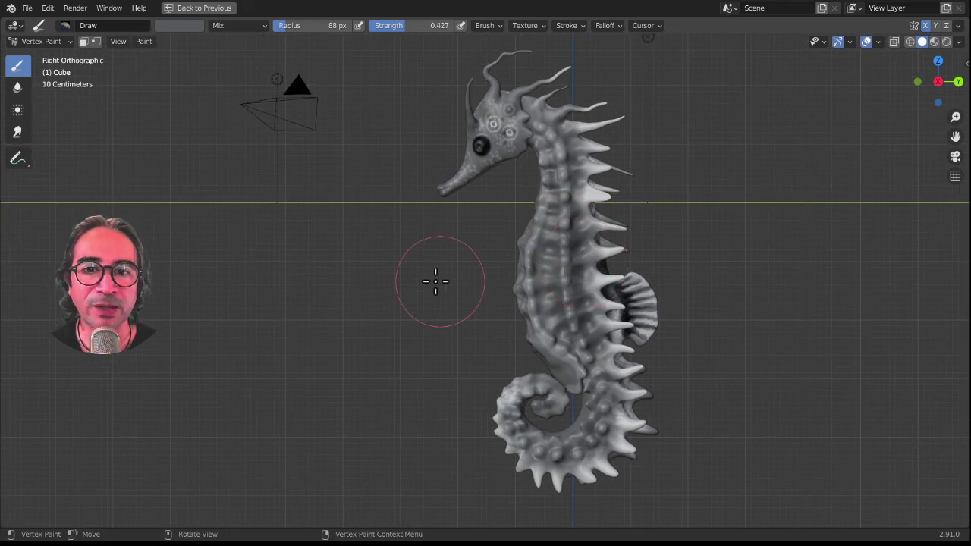
pyautogui.moveTo(436, 281)
pyautogui.mouseDown(button='middle')
pyautogui.moveTo(693, 302)
pyautogui.moveTo(724, 288)
pyautogui.moveTo(422, 286)
pyautogui.mouseUp(button='middle')
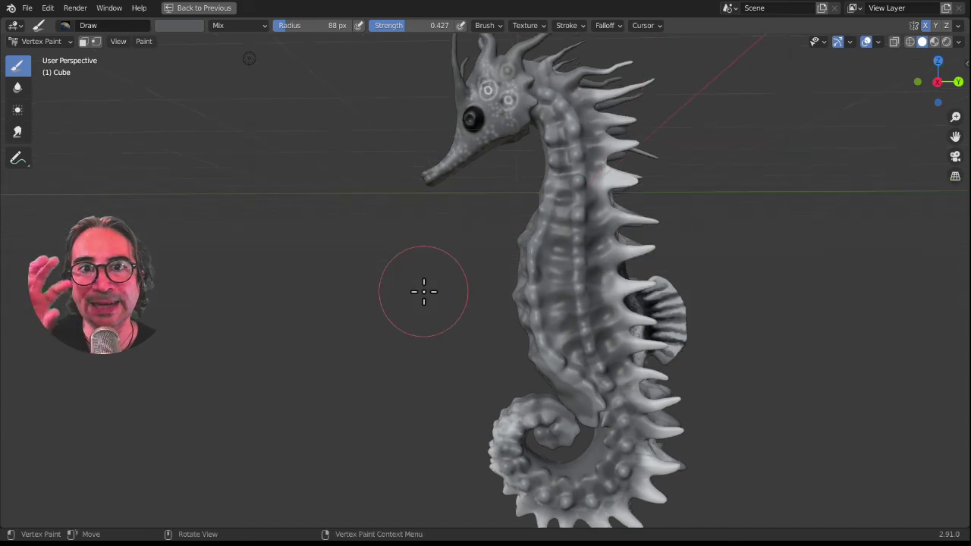